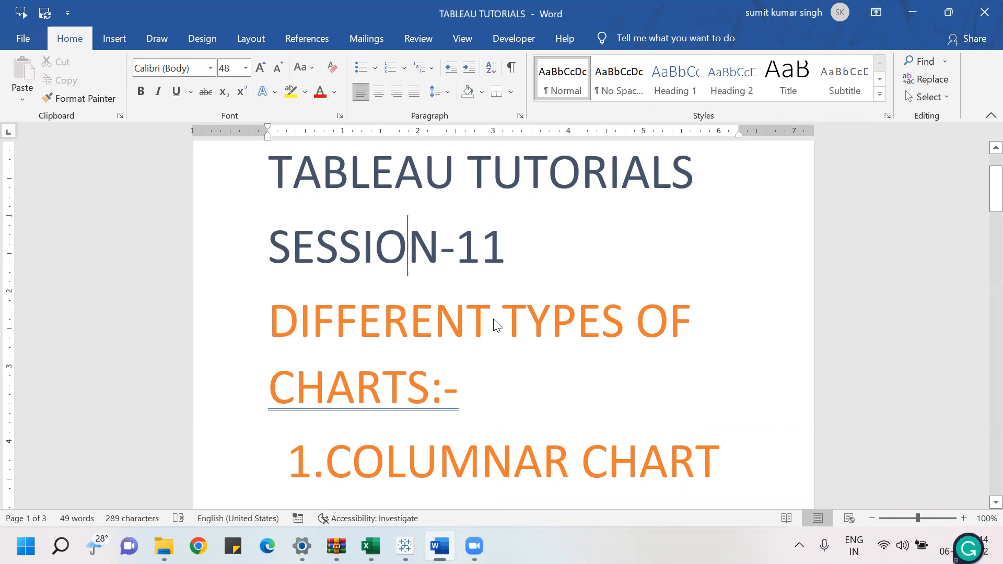
- Review the list of chart types in the TABLEAU TUTORIALS document, from columnar chart through stacked bar chart
{"action": "scroll", "coordinate": [495, 320], "scroll_direction": "down", "scroll_amount": 1}
{"action": "key", "text": "Down"}
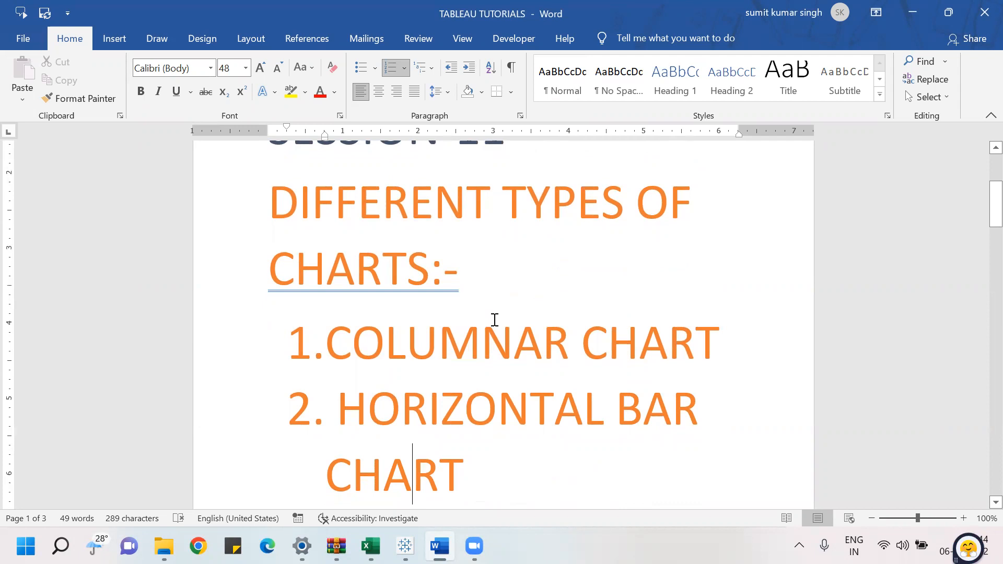
{"action": "key", "text": "Up"}
{"action": "key", "text": "Up"}
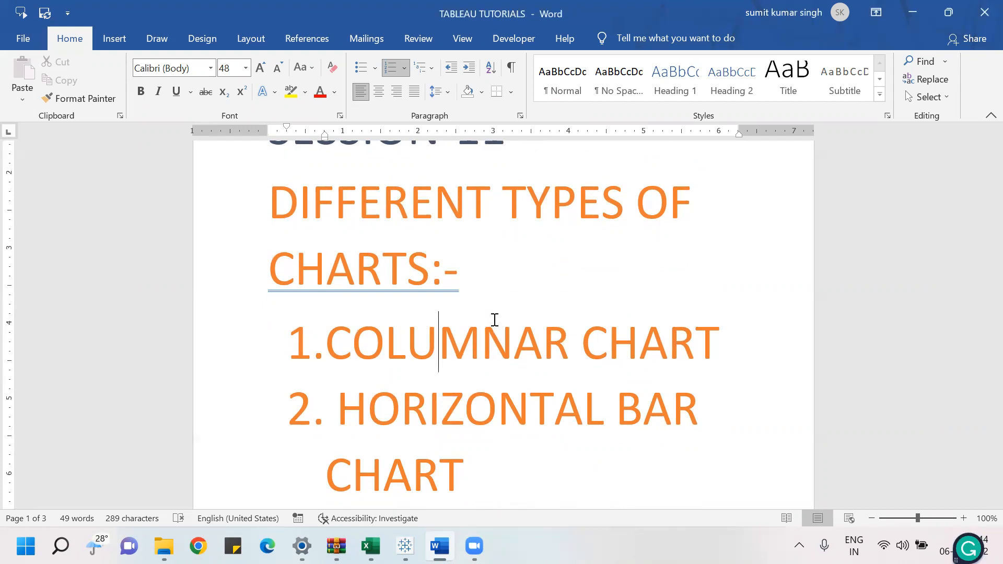
{"action": "key", "text": "Down"}
{"action": "key", "text": "Down"}
{"action": "key", "text": "Down"}
{"action": "key", "text": "Down"}
{"action": "key", "text": "Down"}
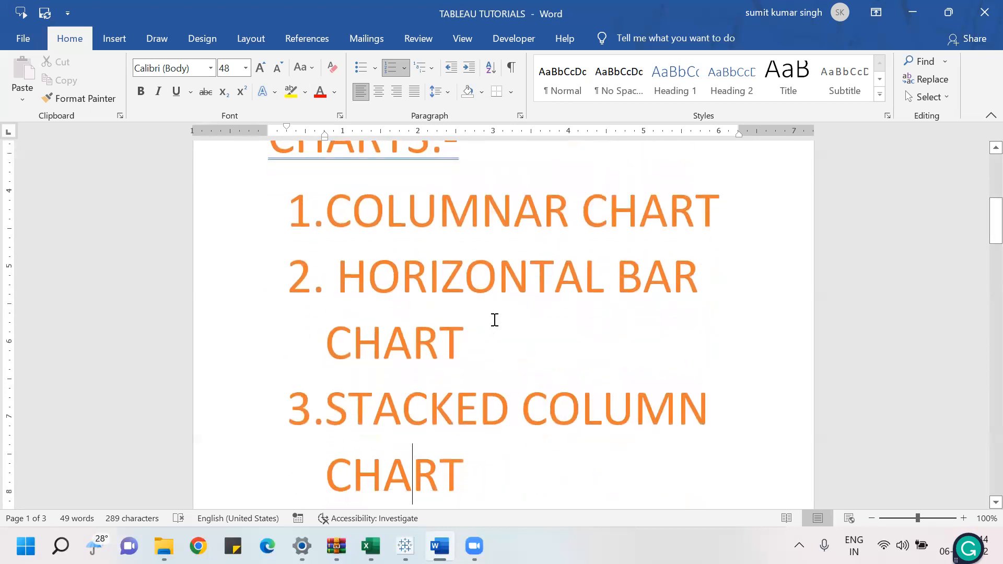
{"action": "key", "text": "Down"}
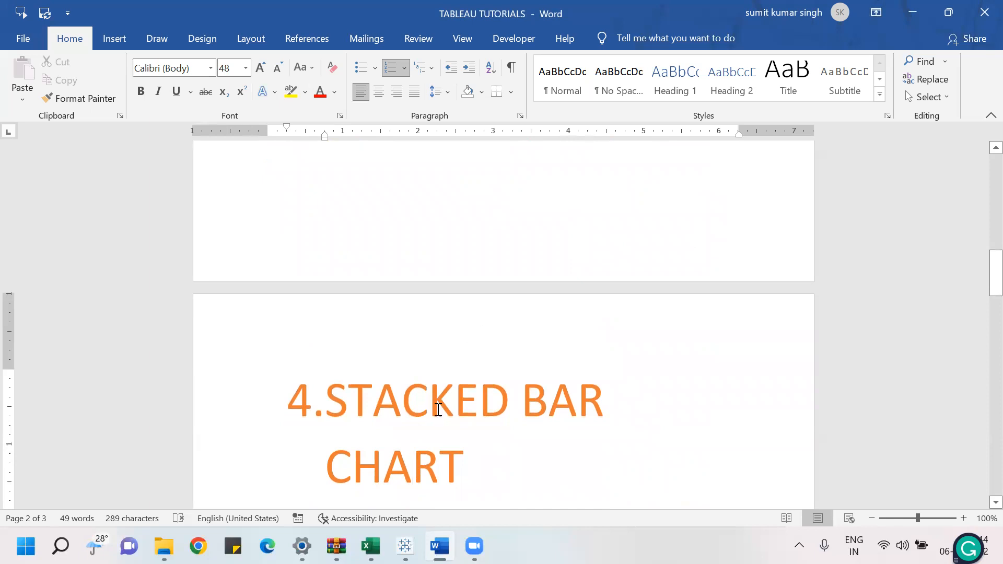
- Switch to Tableau, connect to the Sample - Superstore Excel workbook and add its Orders table to the data source
{"action": "left_click", "coordinate": [405, 546]}
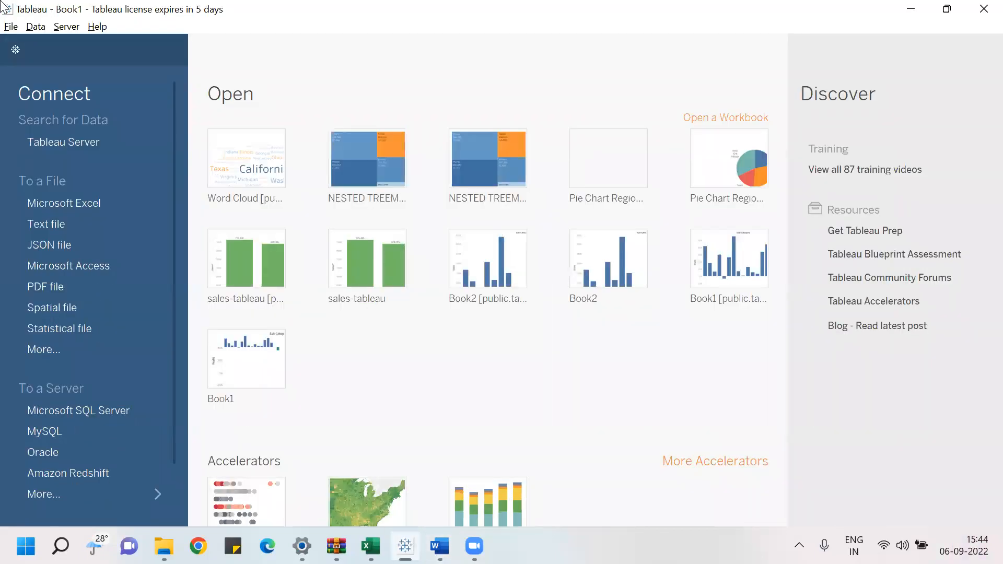
{"action": "left_click", "coordinate": [71, 204]}
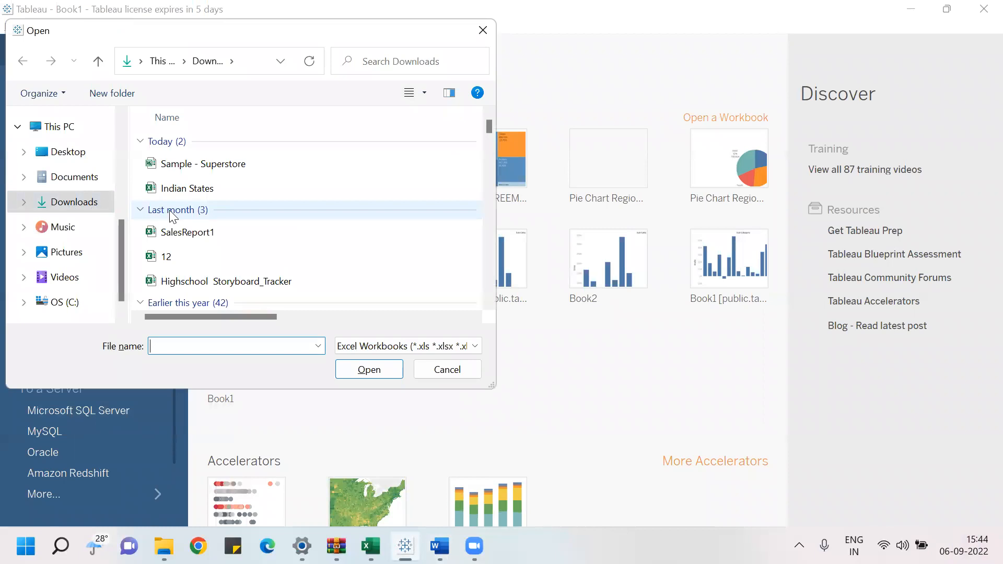
{"action": "double_click", "coordinate": [218, 166]}
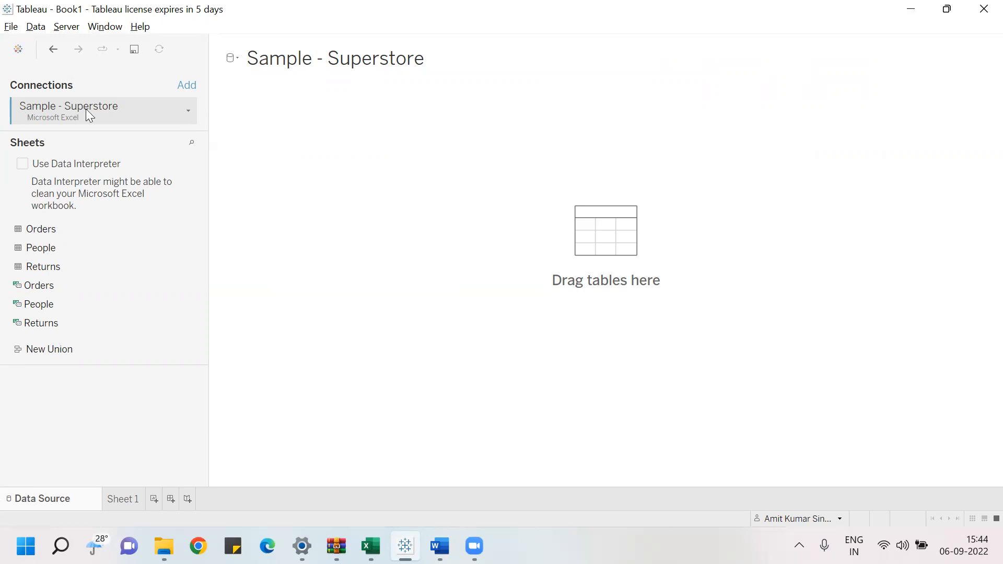
{"action": "left_click", "coordinate": [124, 229]}
{"action": "left_click_drag", "start_coordinate": [567, 231], "coordinate": [564, 229]}
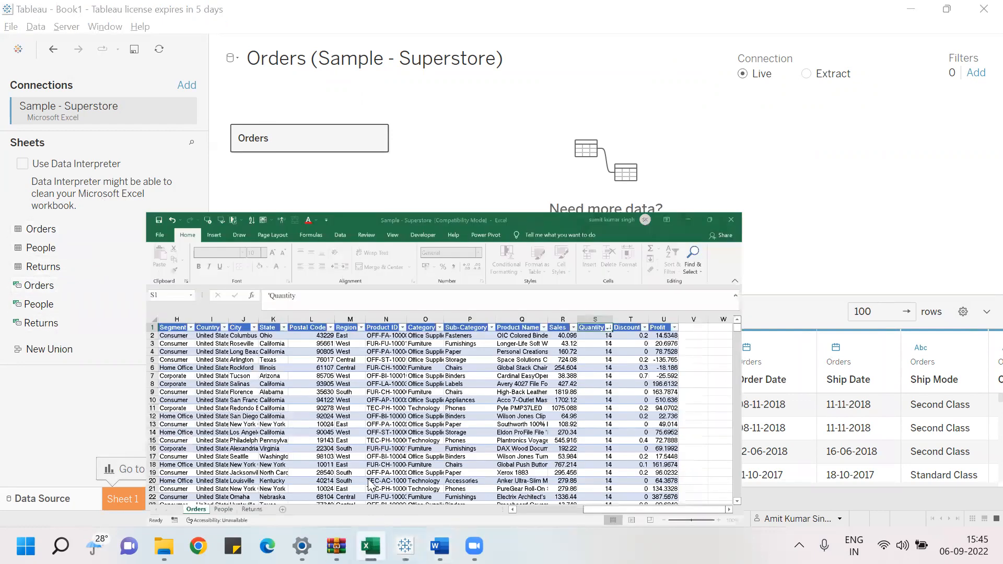
- Switch to the Sample - Superstore workbook in Excel and examine the columns of the Orders sheet back to Row ID
{"action": "left_click", "coordinate": [345, 418]}
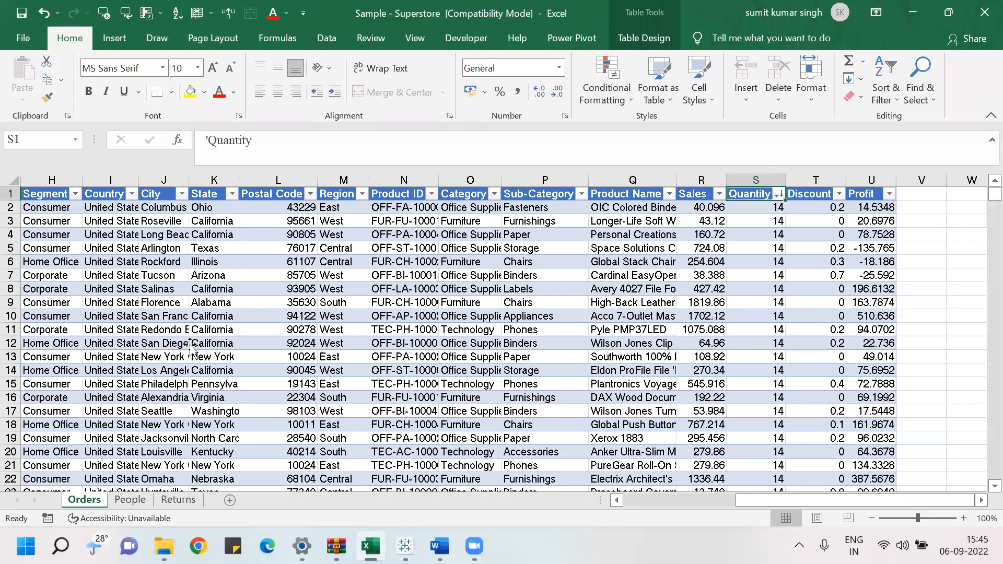
{"action": "left_click", "coordinate": [190, 346]}
{"action": "key", "text": "Left"}
{"action": "key", "text": "Left"}
{"action": "key", "text": "Left"}
{"action": "key", "text": "Left"}
{"action": "key", "text": "Left"}
{"action": "key", "text": "Left"}
{"action": "key", "text": "Left"}
{"action": "key", "text": "Left"}
{"action": "key", "text": "Left"}
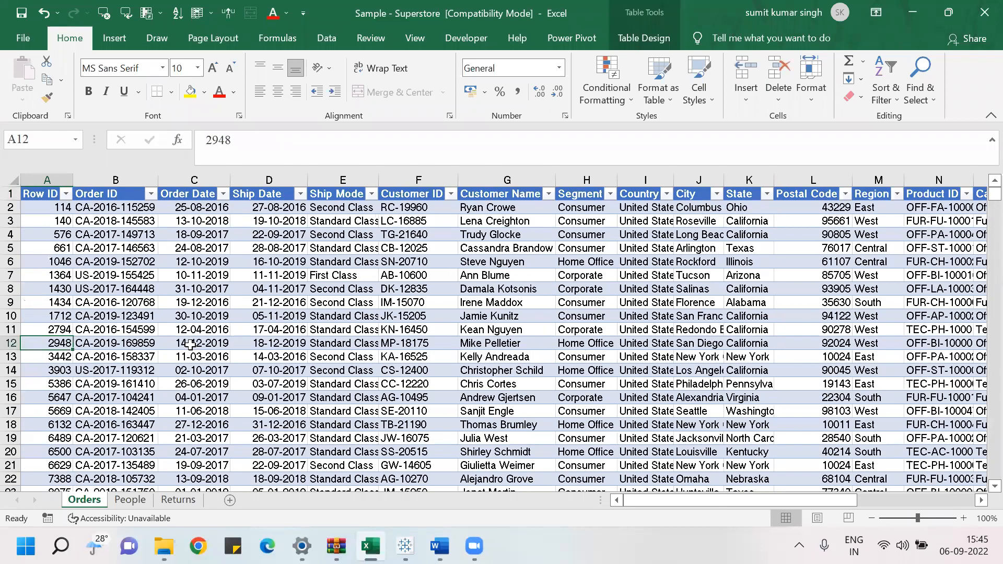
{"action": "left_click", "coordinate": [190, 355]}
{"action": "key", "text": "Left"}
{"action": "key", "text": "Left"}
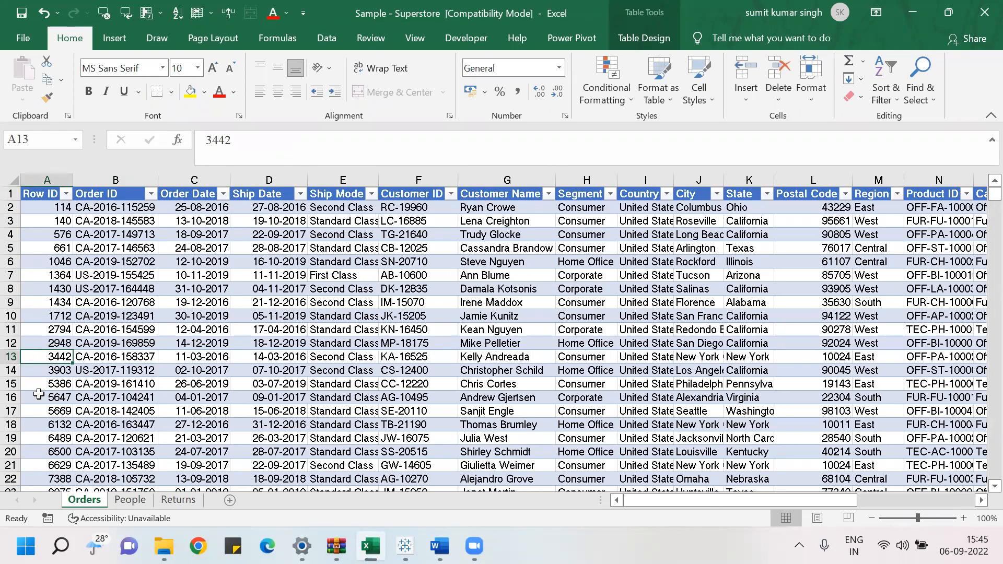
- Look through the People and Returns sheets, and return to the first column of the Orders sheet
{"action": "left_click", "coordinate": [130, 500]}
{"action": "left_click", "coordinate": [181, 499]}
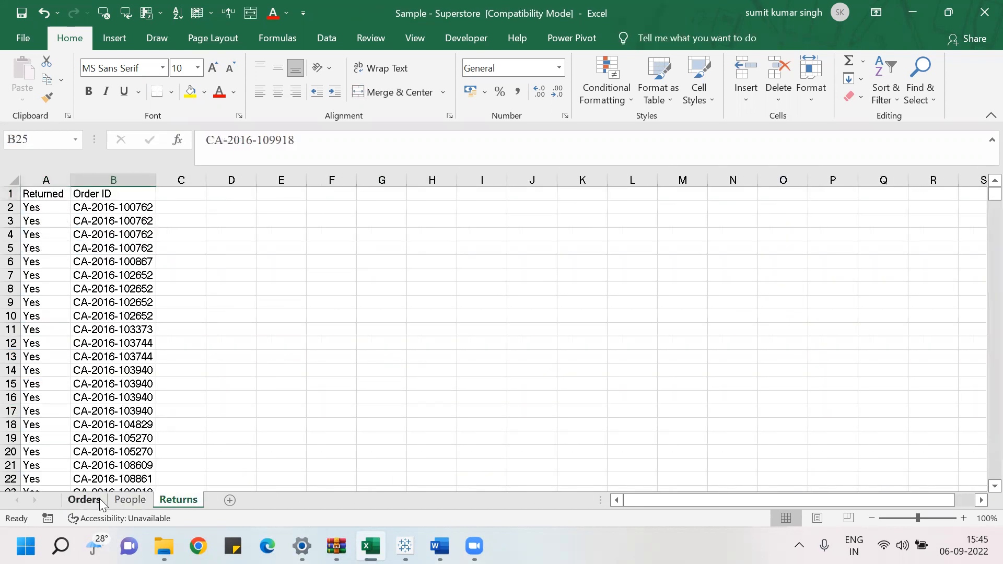
{"action": "left_click", "coordinate": [84, 499]}
{"action": "left_click", "coordinate": [452, 293]}
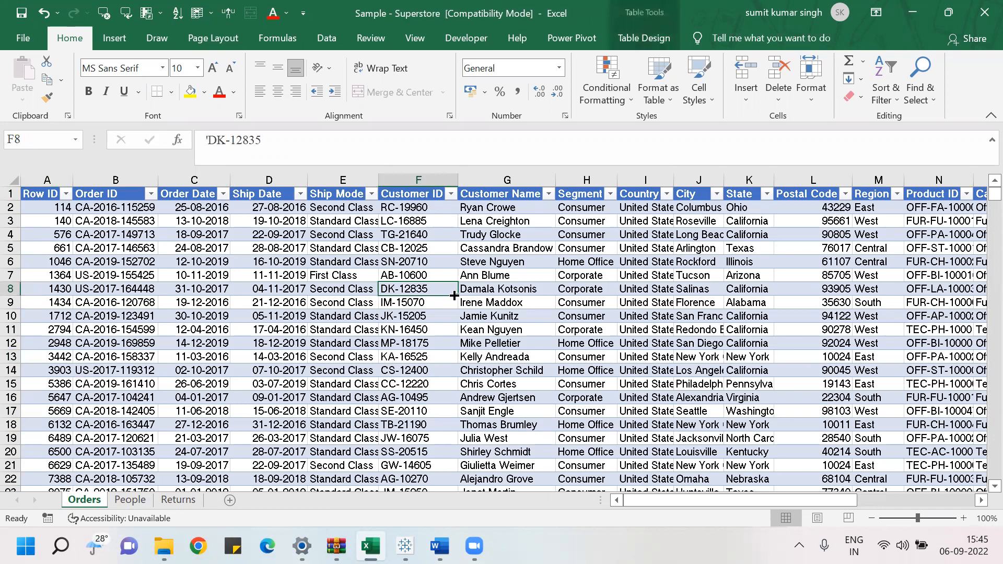
{"action": "key", "text": "Left"}
{"action": "key", "text": "Home"}
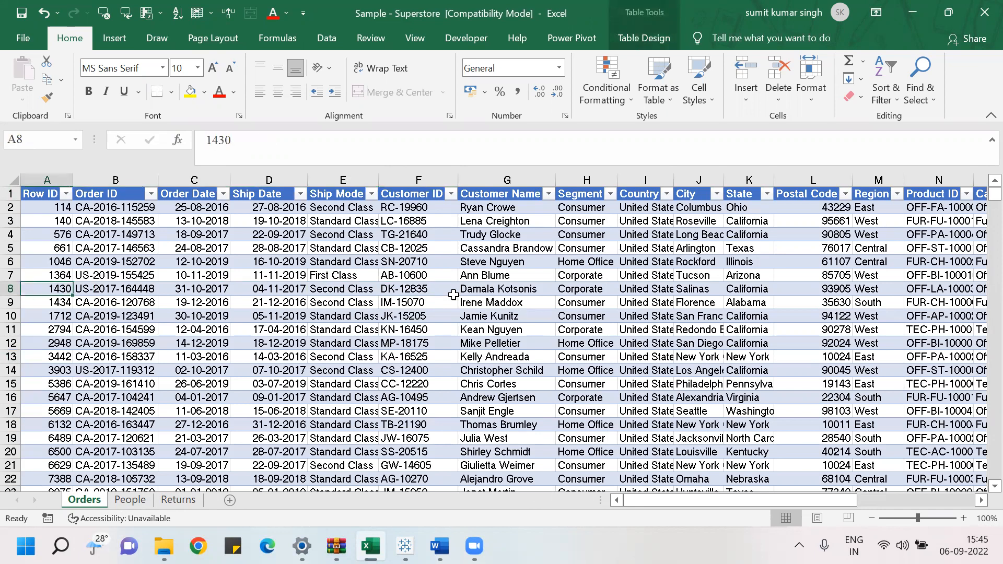
- Switch back to Tableau, open the worksheet Sheet 1 and rename it as Column Chart
{"action": "key", "text": "super+Tab"}
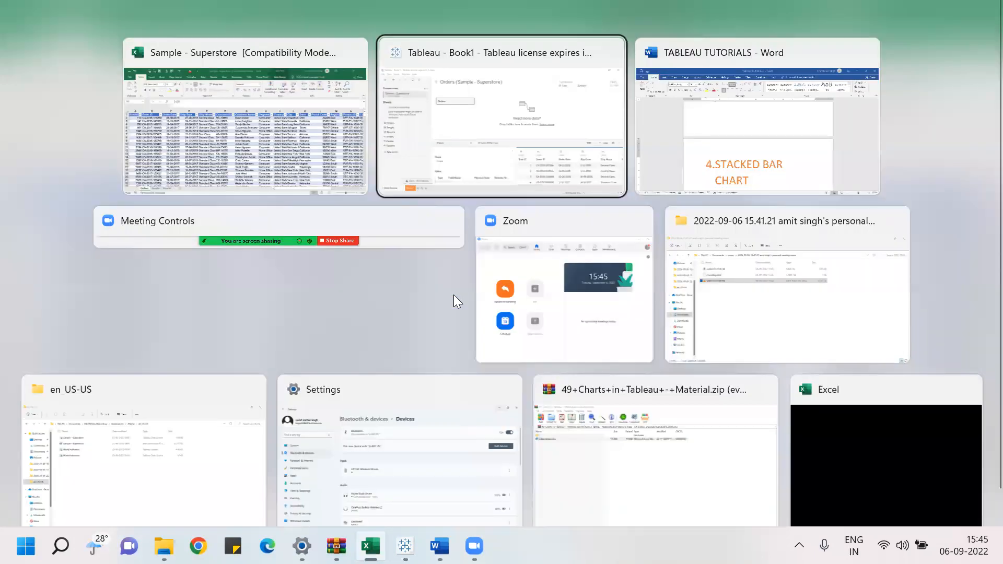
{"action": "key", "text": "Return"}
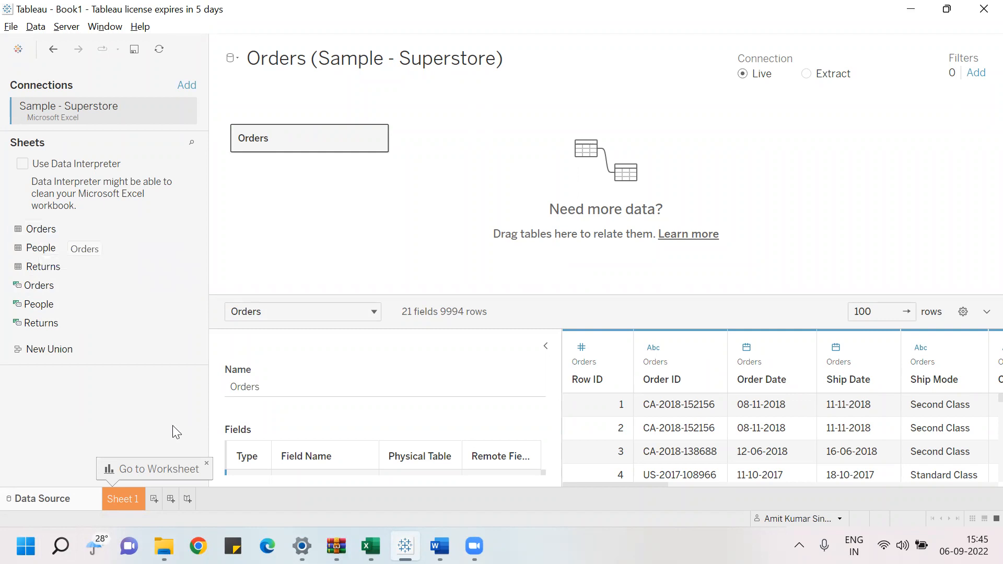
{"action": "left_click", "coordinate": [128, 499]}
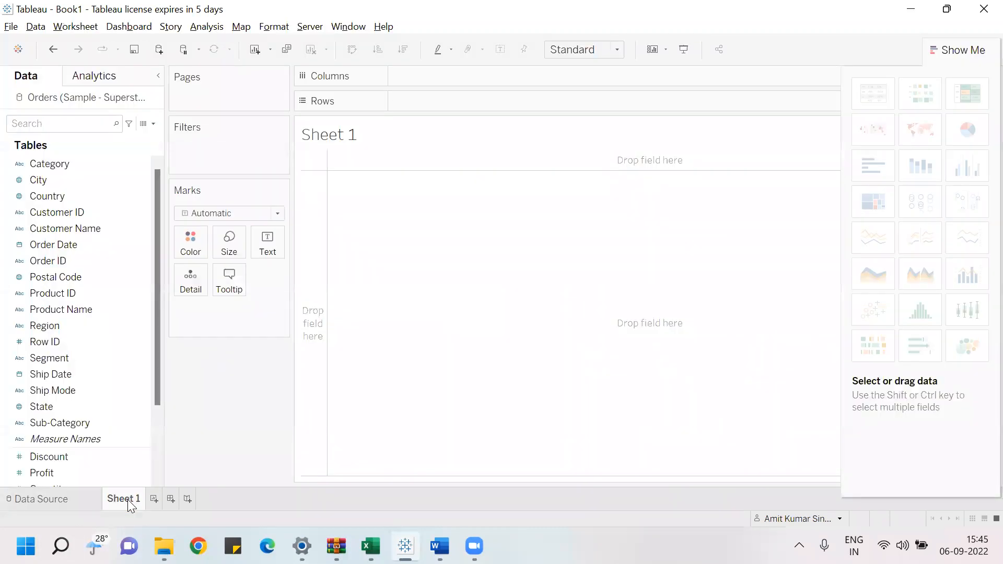
{"action": "double_click", "coordinate": [127, 500]}
{"action": "type", "text": "Column Chart"}
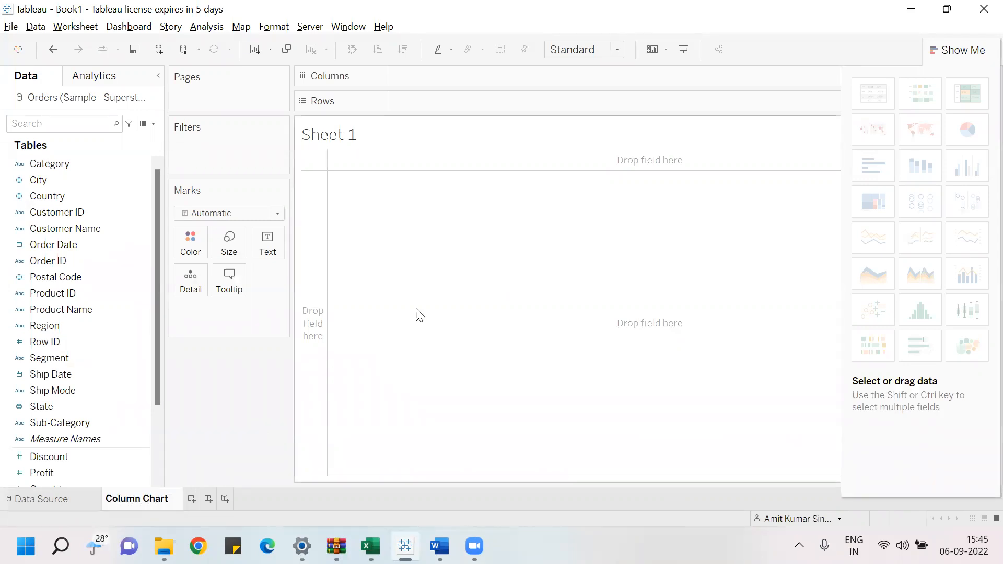
- Replace the sheet-name placeholder in the worksheet title with the text "Column Chart"
{"action": "double_click", "coordinate": [338, 139]}
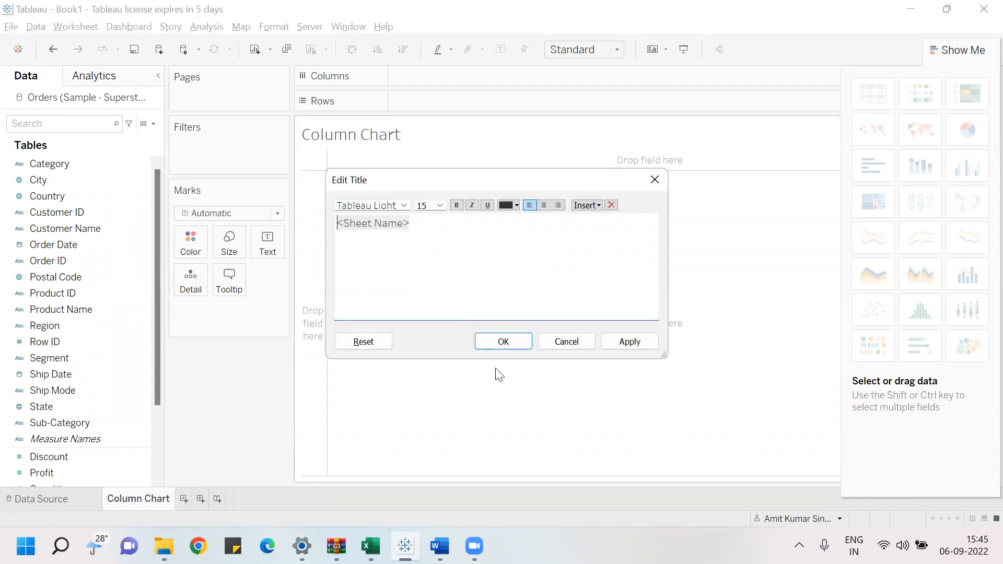
{"action": "left_click", "coordinate": [513, 348]}
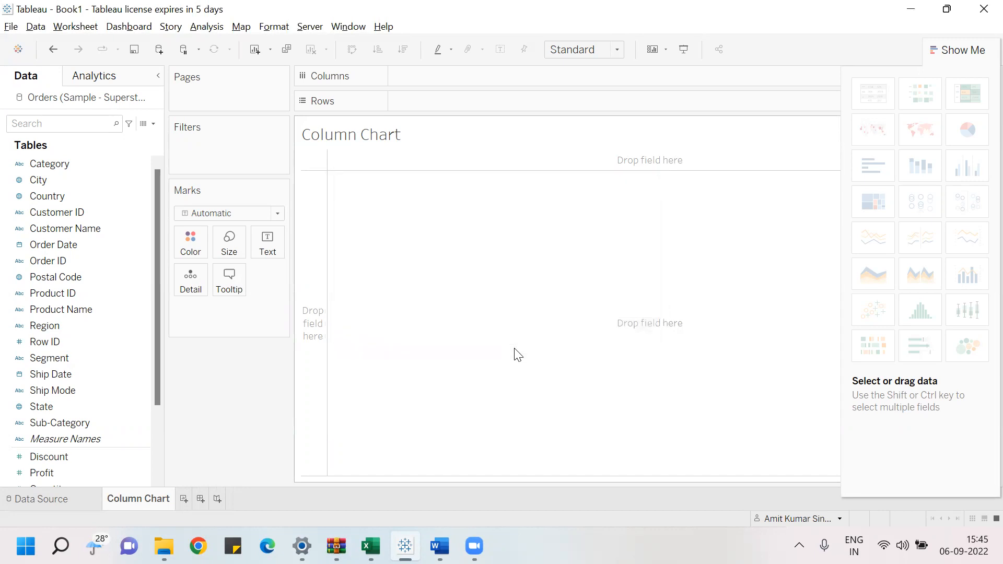
{"action": "double_click", "coordinate": [343, 136]}
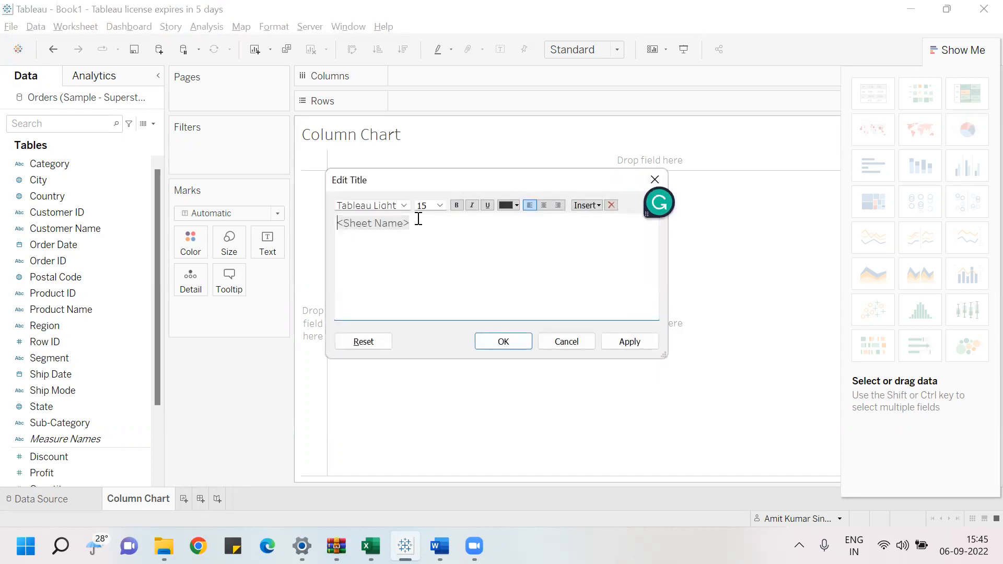
{"action": "key", "text": "BackSpace"}
{"action": "key", "text": "BackSpace"}
{"action": "key", "text": "BackSpace"}
{"action": "key", "text": "BackSpace"}
{"action": "key", "text": "BackSpace"}
{"action": "key", "text": "BackSpace"}
{"action": "key", "text": "BackSpace"}
{"action": "key", "text": "BackSpace"}
{"action": "key", "text": "BackSpace"}
{"action": "key", "text": "BackSpace"}
{"action": "key", "text": "BackSpace"}
{"action": "key", "text": "BackSpace"}
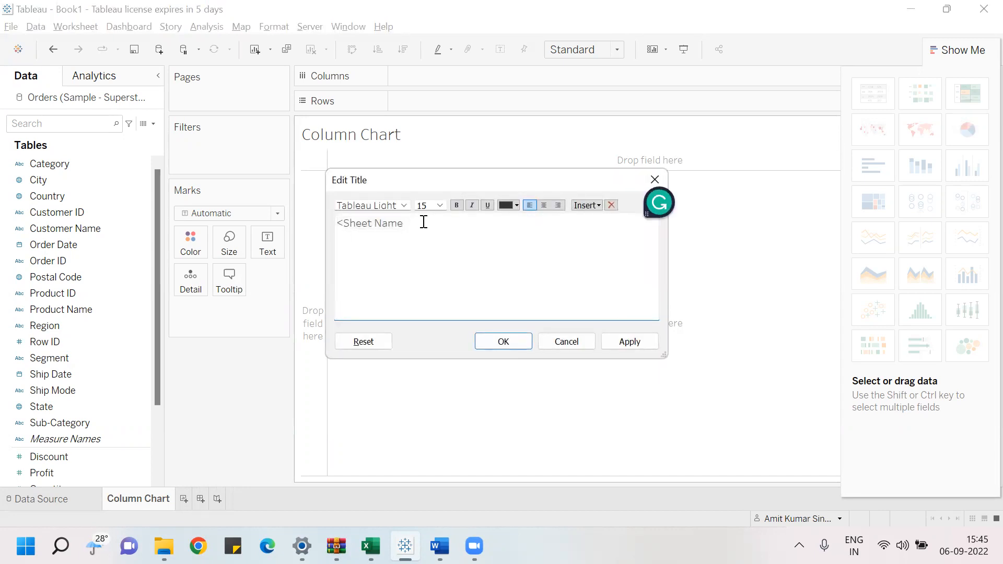
{"action": "type", "text": "Column Chart"}
- Format the whole title text at size 24 in pink, centre it and apply the changes
{"action": "key", "text": "shift+Left"}
{"action": "key", "text": "shift+Left"}
{"action": "key", "text": "shift+Left"}
{"action": "key", "text": "shift+Left"}
{"action": "key", "text": "shift+Left"}
{"action": "key", "text": "shift+Left"}
{"action": "key", "text": "shift+Left"}
{"action": "key", "text": "shift+Left"}
{"action": "key", "text": "shift+Left"}
{"action": "key", "text": "shift+Left"}
{"action": "key", "text": "shift+Left"}
{"action": "key", "text": "shift+Left"}
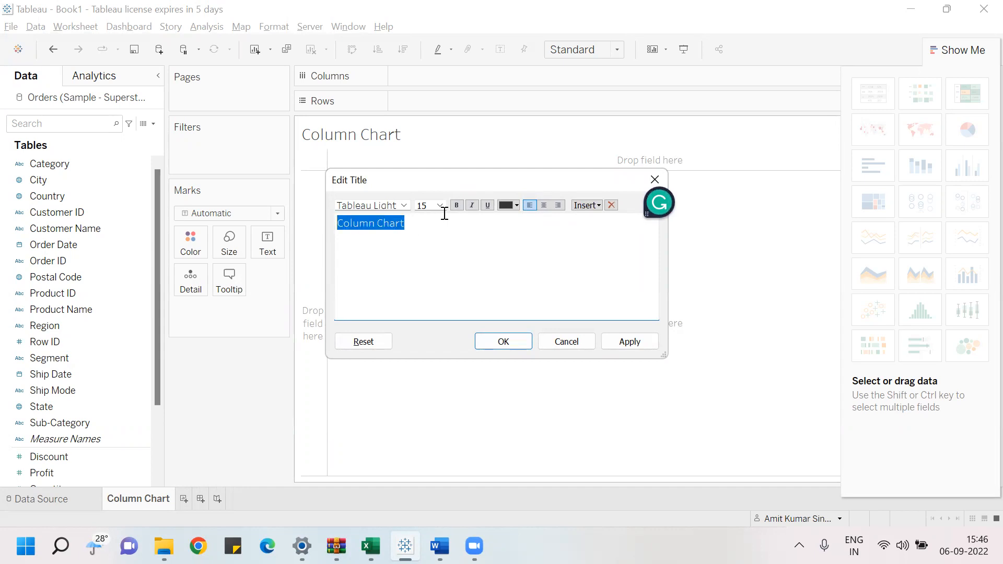
{"action": "left_click", "coordinate": [439, 205]}
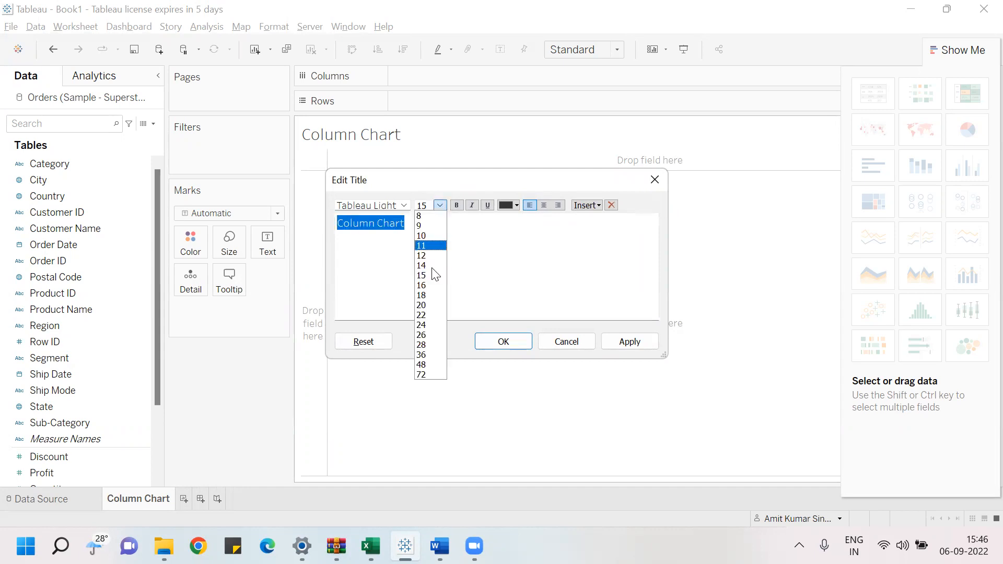
{"action": "left_click", "coordinate": [430, 323]}
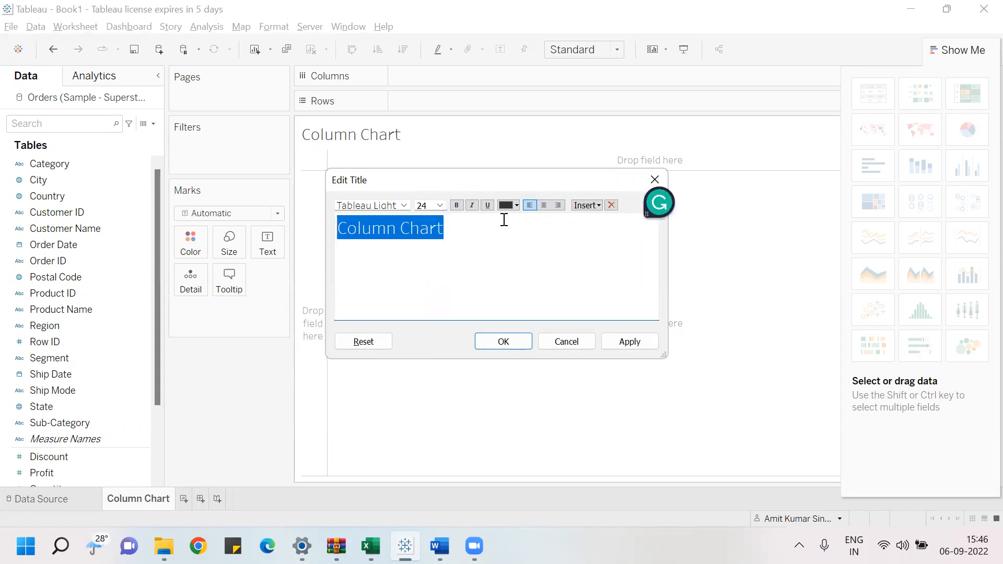
{"action": "left_click", "coordinate": [515, 205]}
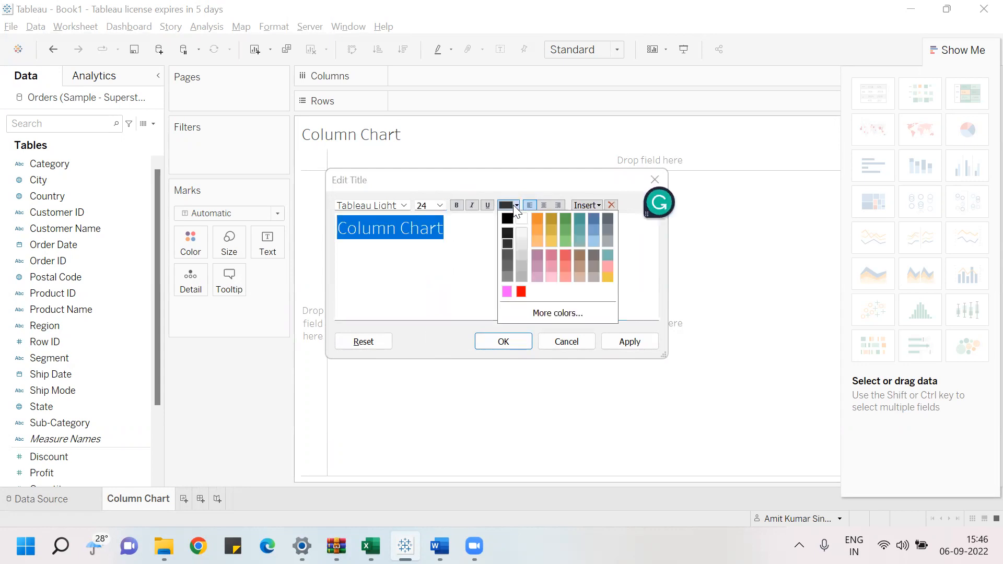
{"action": "left_click", "coordinate": [507, 291]}
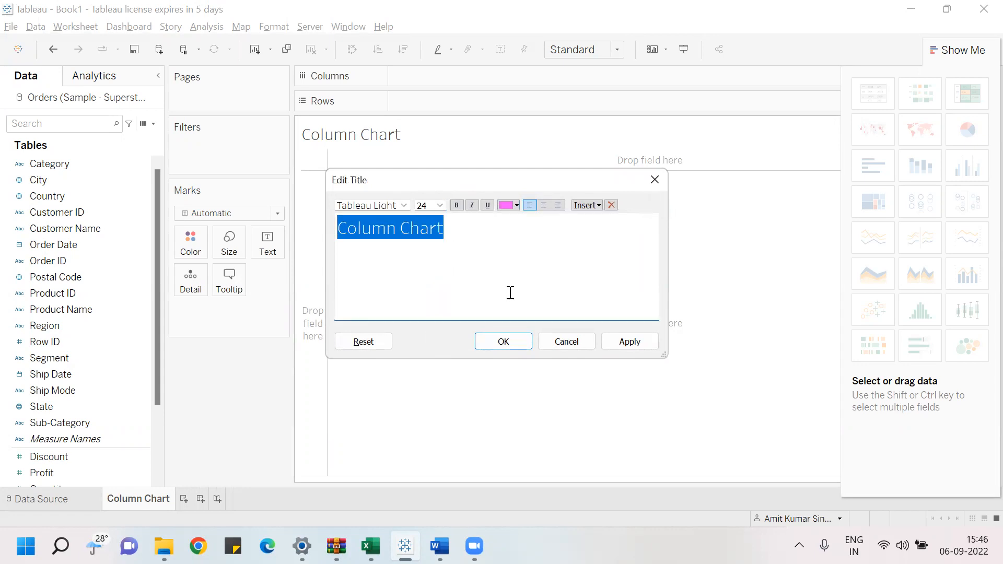
{"action": "left_click", "coordinate": [543, 205]}
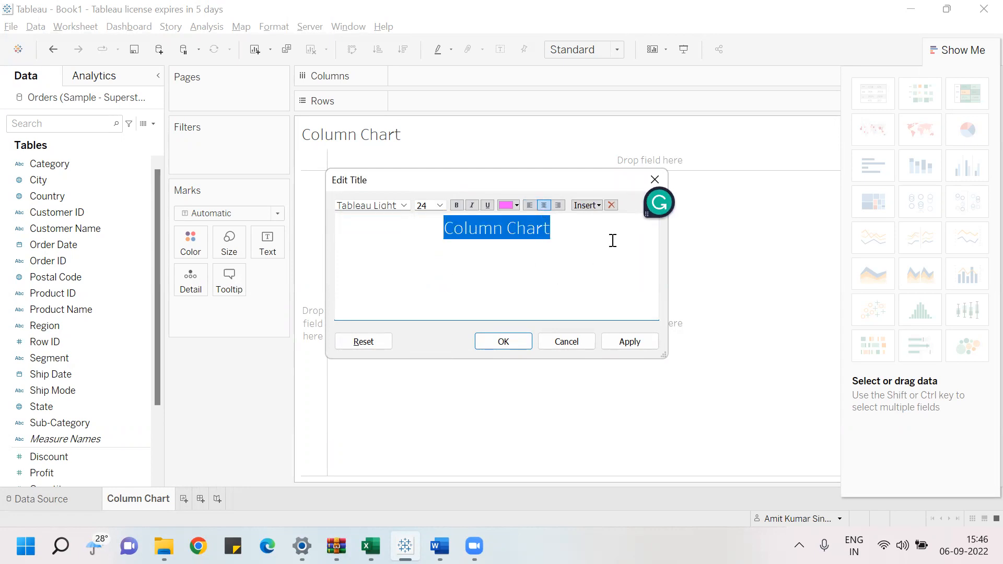
{"action": "left_click", "coordinate": [504, 342]}
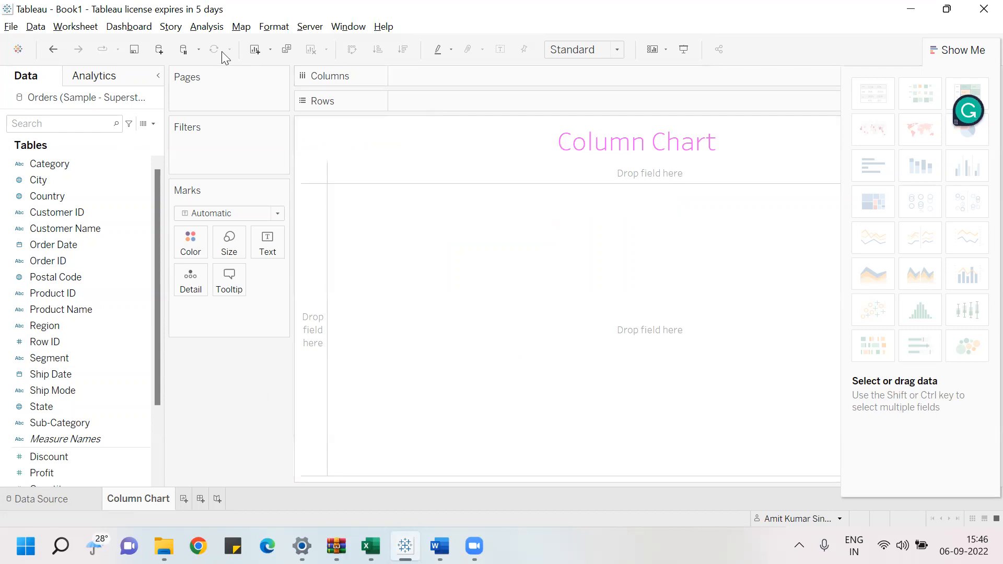
- Show the worksheet caption and enter "Creation of" as its text
{"action": "left_click", "coordinate": [97, 28]}
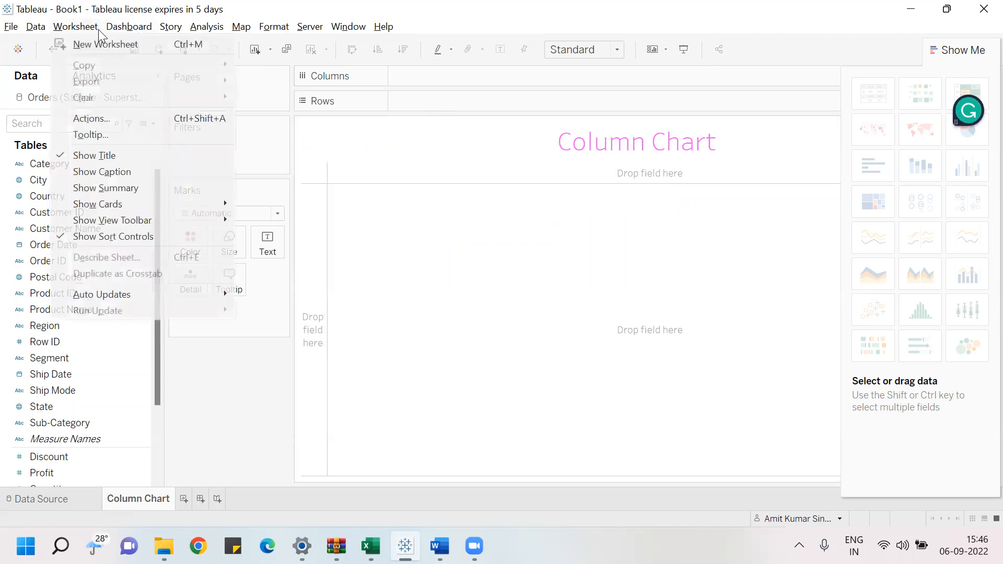
{"action": "left_click", "coordinate": [124, 170]}
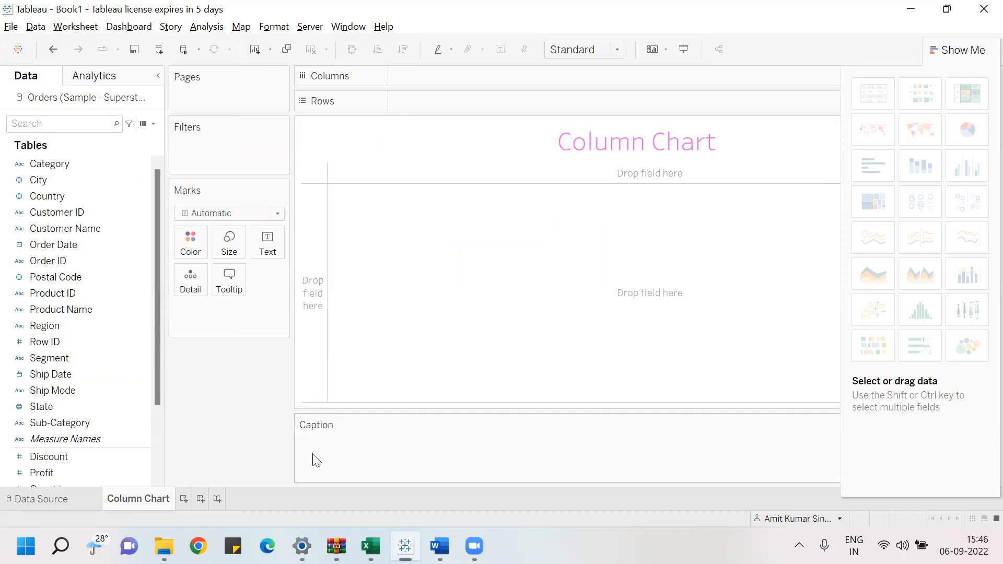
{"action": "double_click", "coordinate": [333, 448]}
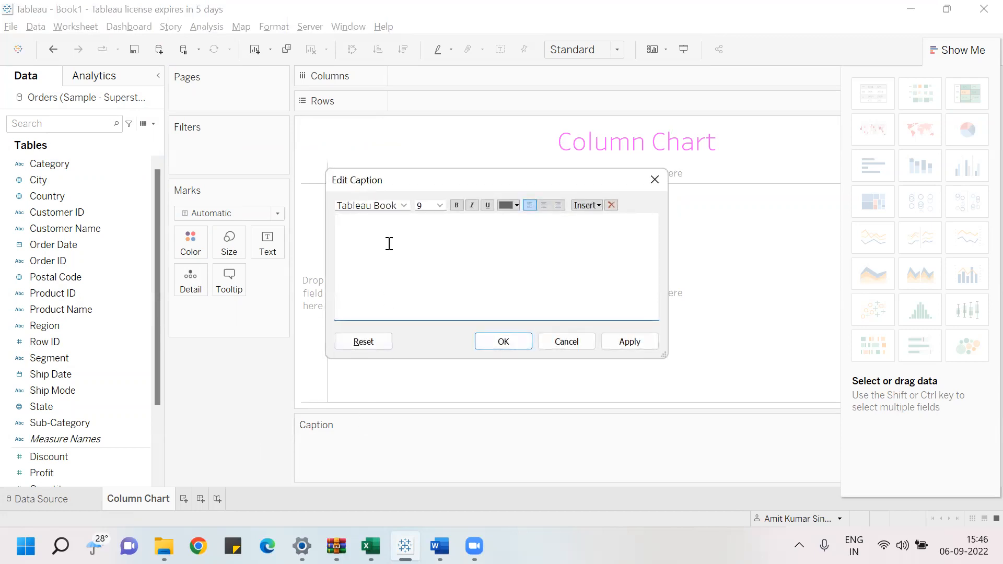
{"action": "type", "text": "Creation"}
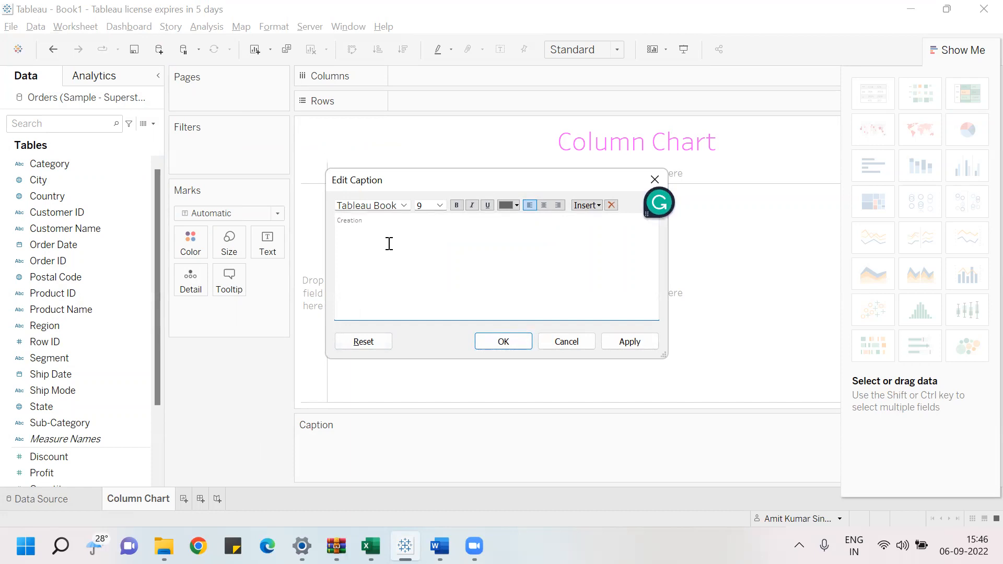
- Set the font size of the whole caption text to 20
{"action": "key", "text": "shift+Left"}
{"action": "key", "text": "shift+Left"}
{"action": "key", "text": "shift+Left"}
{"action": "key", "text": "shift+Left"}
{"action": "key", "text": "shift+Left"}
{"action": "key", "text": "shift+Left"}
{"action": "key", "text": "shift+Left"}
{"action": "key", "text": "shift+Left"}
{"action": "key", "text": "shift+Left"}
{"action": "key", "text": "shift+Left"}
{"action": "key", "text": "shift+Left"}
{"action": "left_click", "coordinate": [440, 205]}
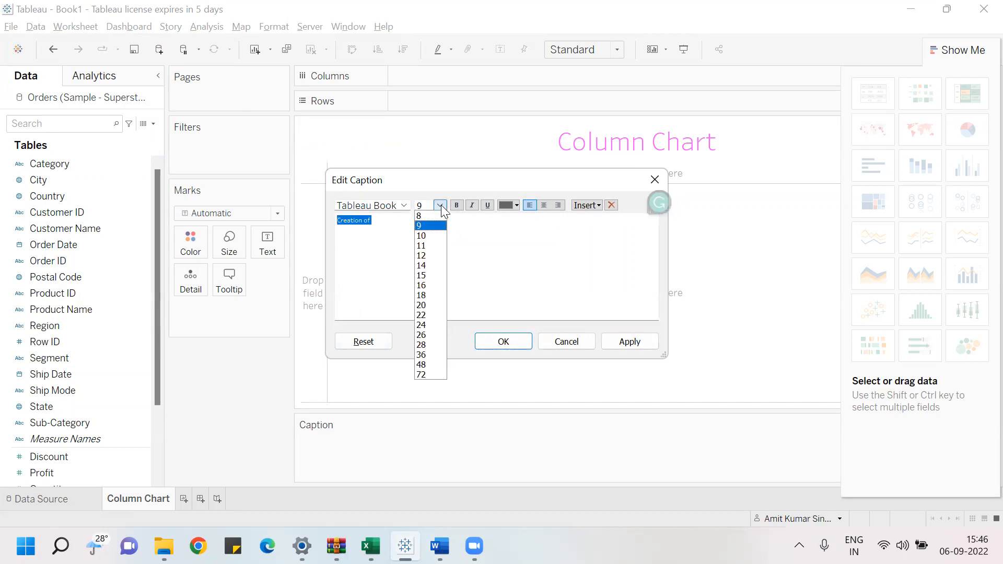
{"action": "left_click", "coordinate": [438, 305]}
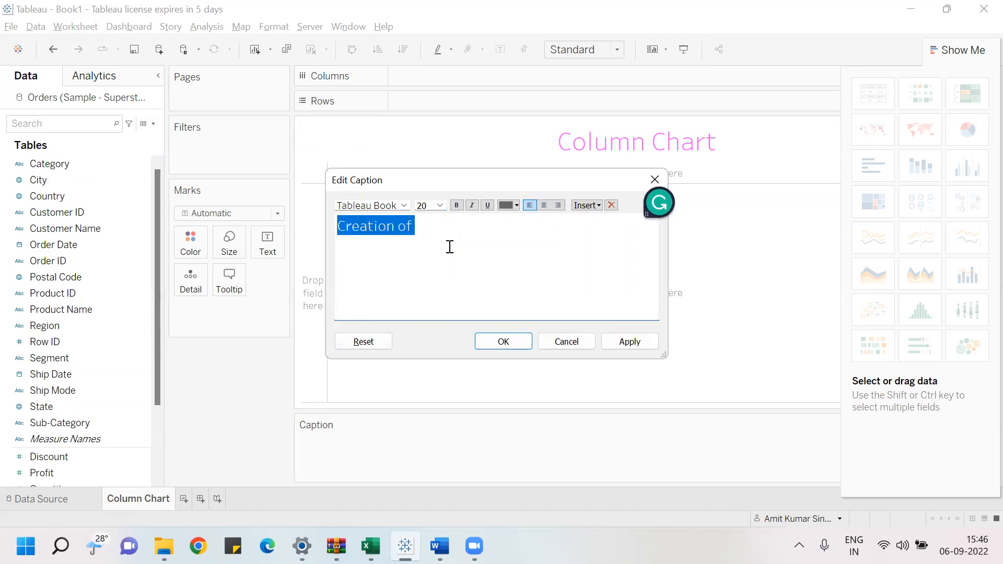
- Complete the caption text so that it reads "Creation of Column Chart"
{"action": "left_click", "coordinate": [455, 229]}
{"action": "type", "text": "Vertica"}
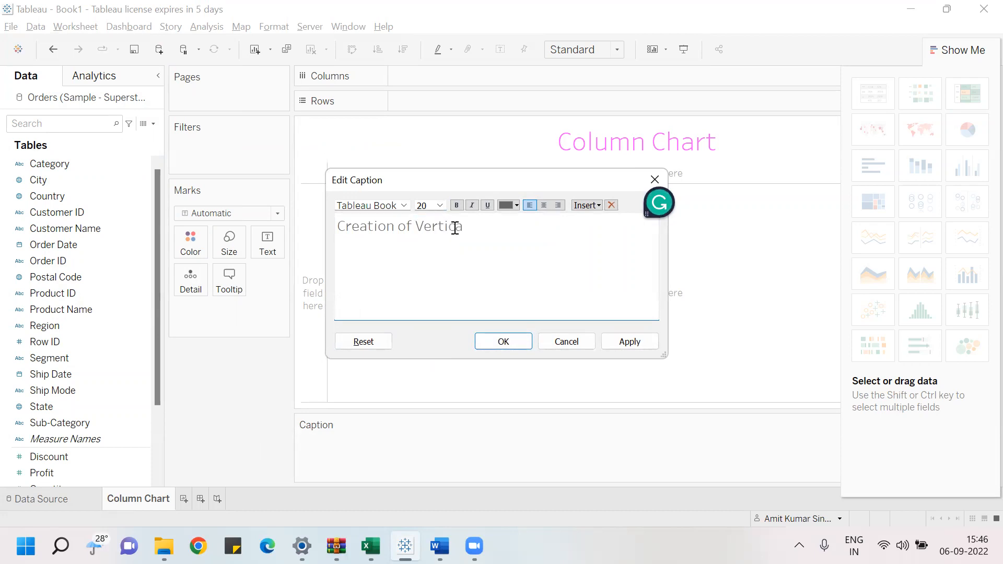
{"action": "key", "text": "BackSpace"}
{"action": "key", "text": "BackSpace"}
{"action": "key", "text": "BackSpace"}
{"action": "key", "text": "BackSpace"}
{"action": "key", "text": "BackSpace"}
{"action": "key", "text": "BackSpace"}
{"action": "key", "text": "BackSpace"}
{"action": "key", "text": "BackSpace"}
{"action": "type", "text": "Column Chart"}
- Centre the whole caption text, colour it red and accept the caption edits
{"action": "left_click_drag", "start_coordinate": [337, 230], "coordinate": [609, 240]}
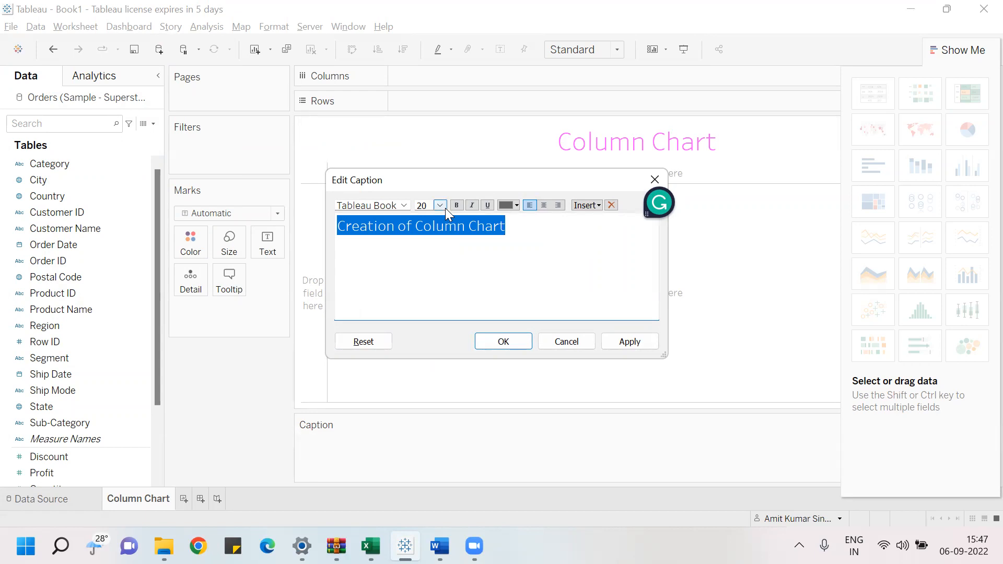
{"action": "left_click", "coordinate": [543, 205]}
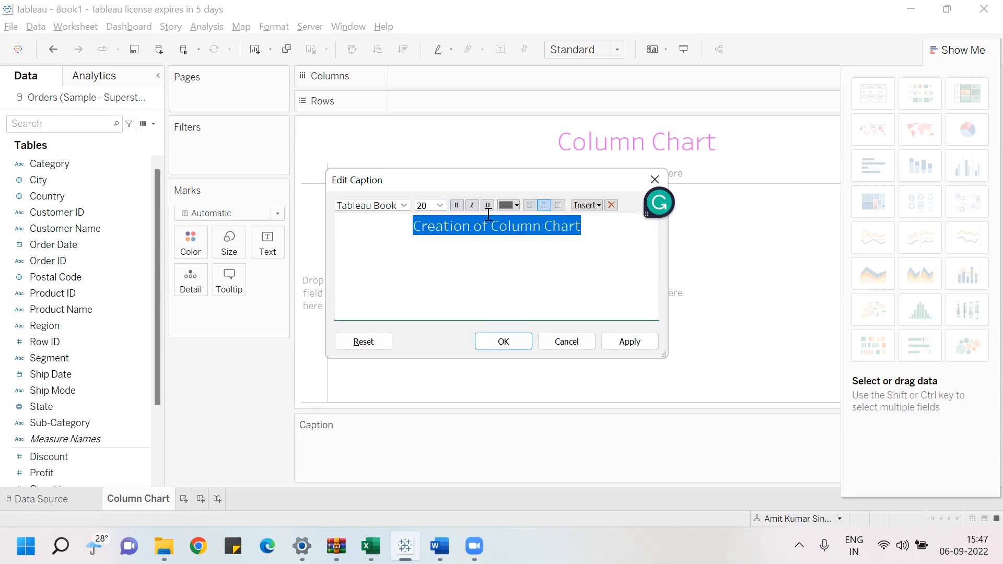
{"action": "left_click", "coordinate": [514, 207]}
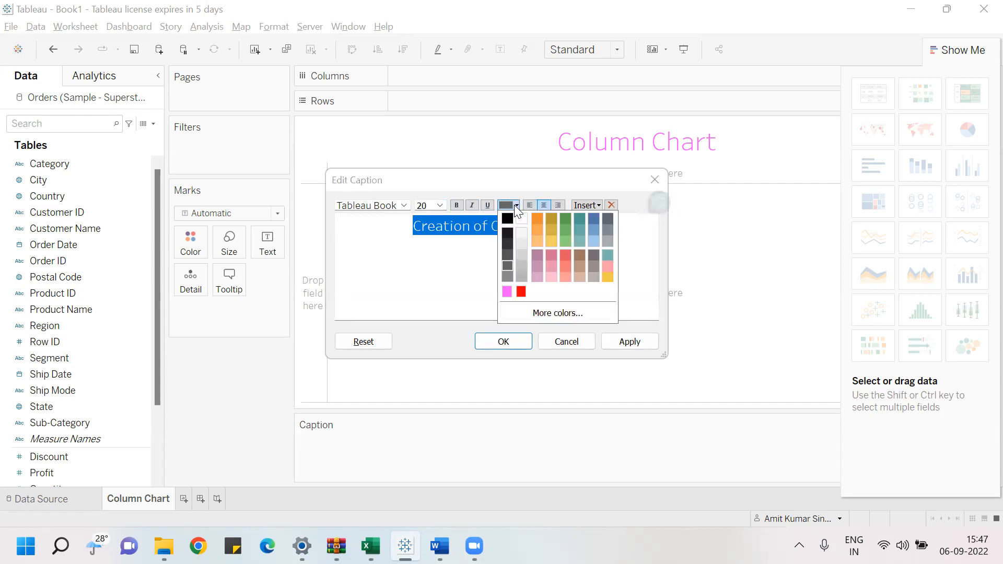
{"action": "left_click", "coordinate": [519, 291]}
{"action": "left_click", "coordinate": [505, 342]}
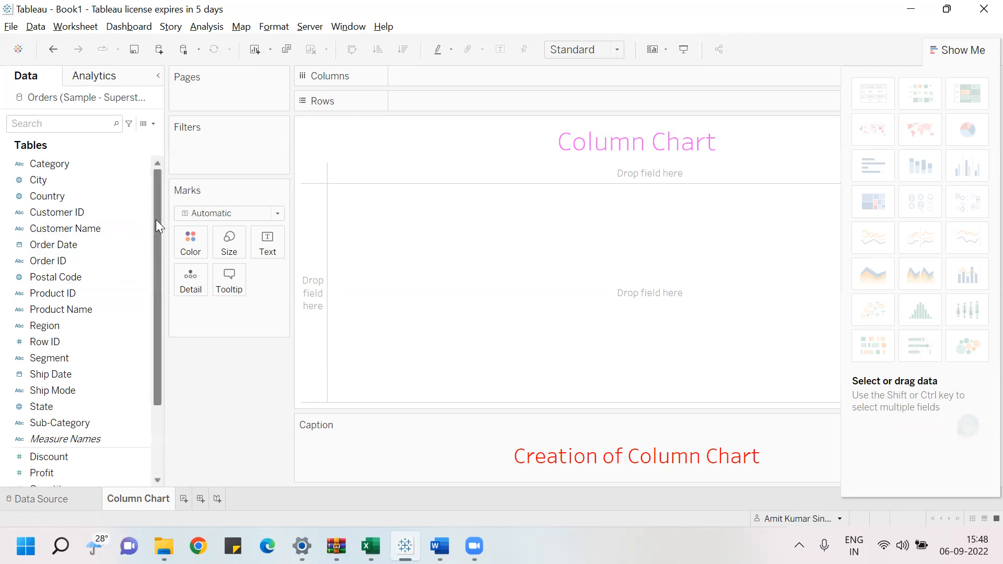
- Build the column chart with the Region dimension on Columns and the Sales measure on Rows
{"action": "left_click_drag", "start_coordinate": [156, 220], "coordinate": [157, 230]}
{"action": "scroll", "coordinate": [156, 266], "scroll_direction": "down", "scroll_amount": 1}
{"action": "scroll", "coordinate": [157, 243], "scroll_direction": "up", "scroll_amount": 1}
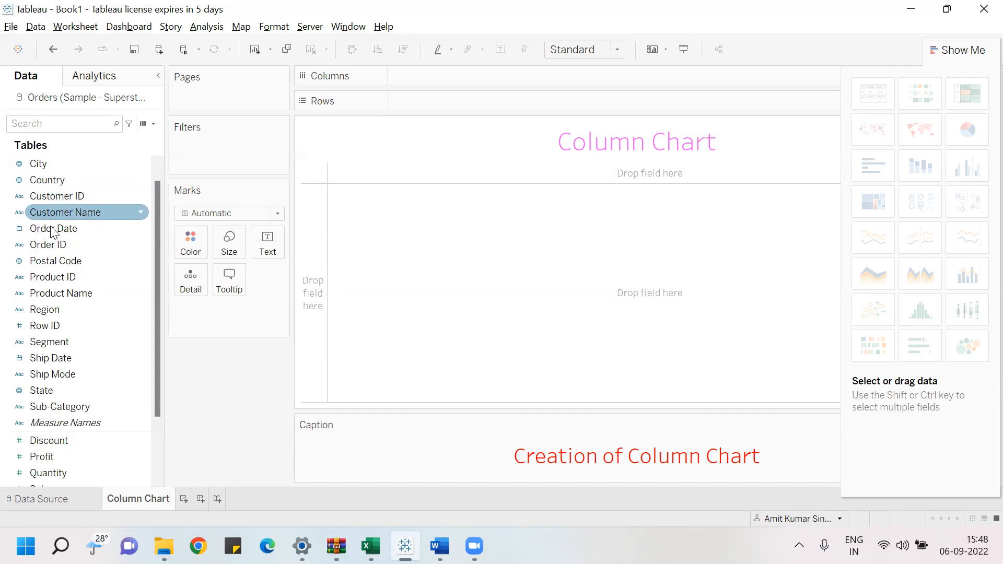
{"action": "left_click", "coordinate": [19, 313]}
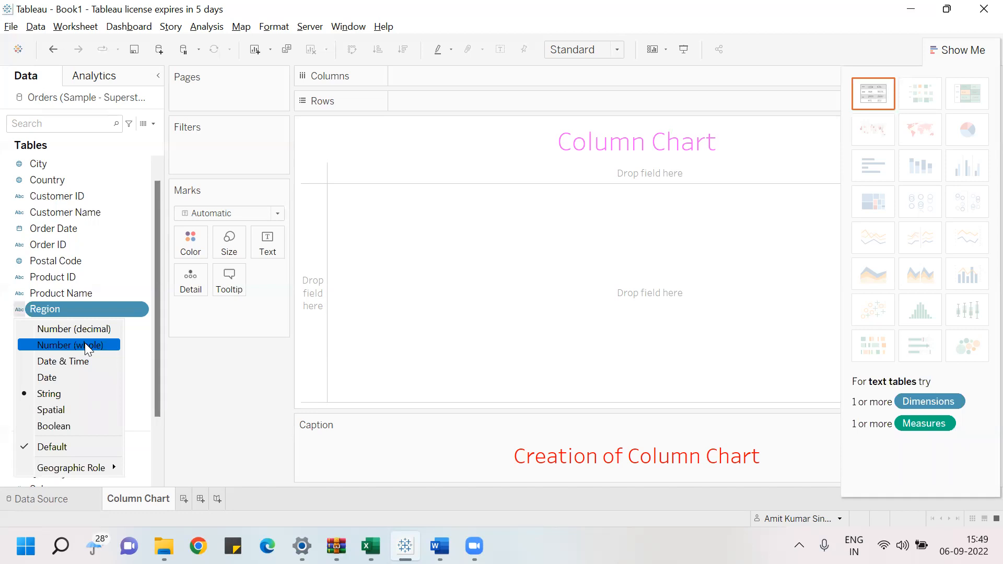
{"action": "left_click_drag", "start_coordinate": [94, 308], "coordinate": [474, 72]}
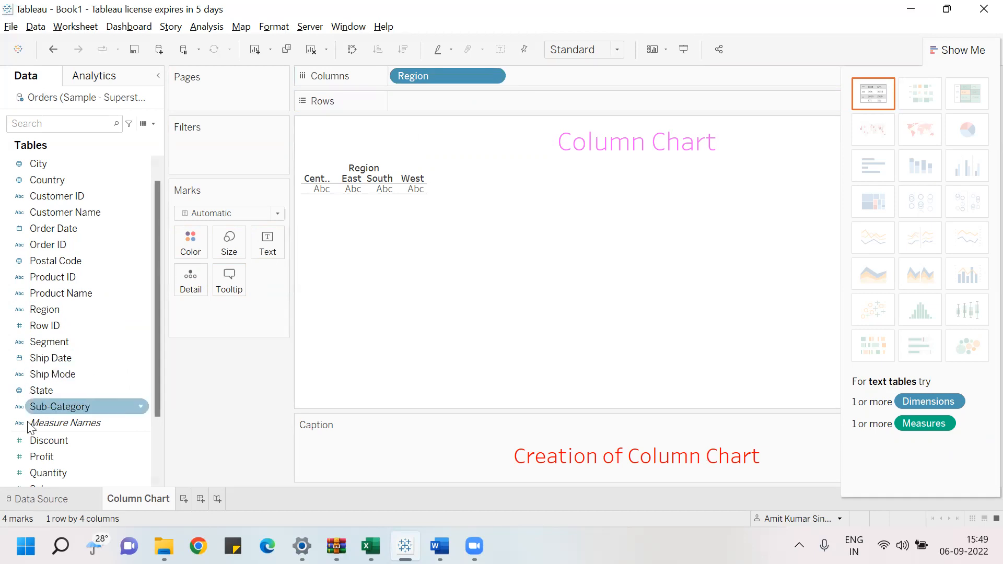
{"action": "left_click_drag", "start_coordinate": [155, 398], "coordinate": [159, 430]}
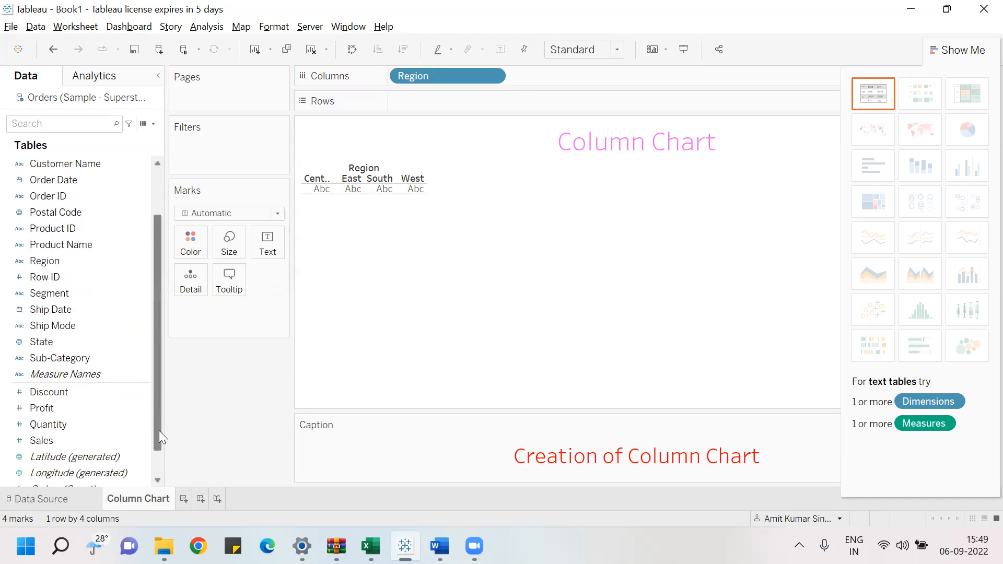
{"action": "left_click_drag", "start_coordinate": [80, 441], "coordinate": [446, 105]}
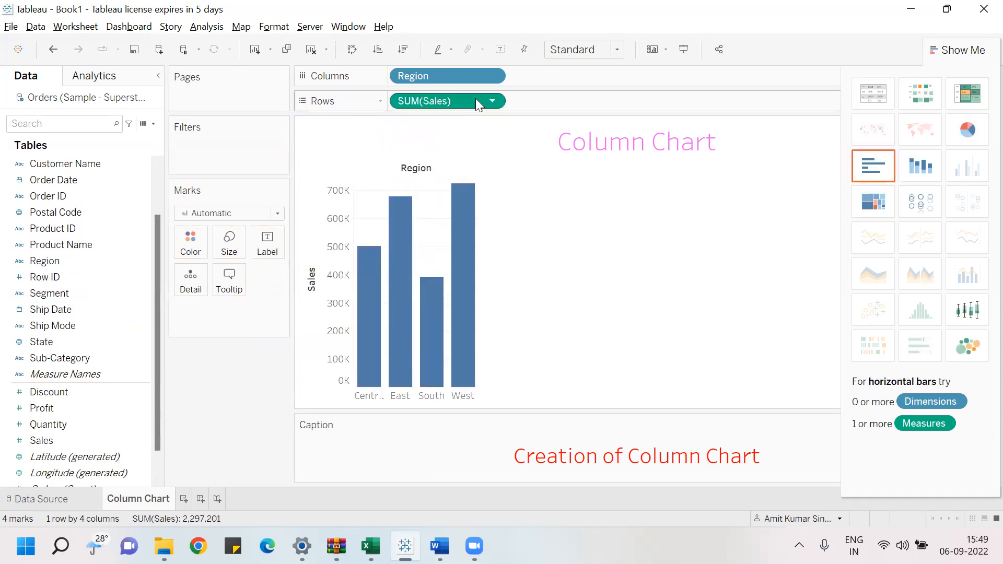
- Fit the chart to Entire View and hide the Show Me chart suggestions
{"action": "left_click", "coordinate": [616, 49]}
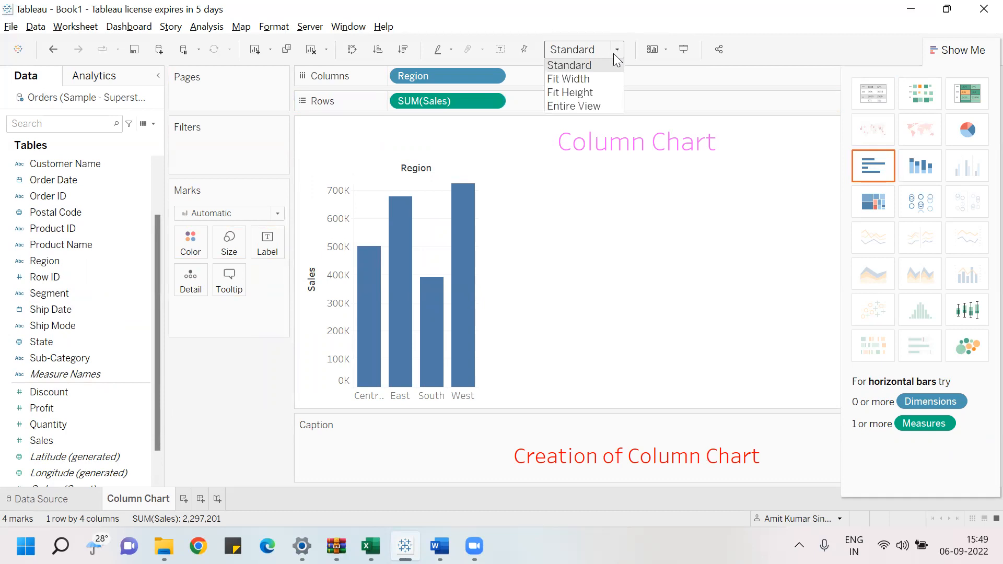
{"action": "left_click", "coordinate": [597, 106]}
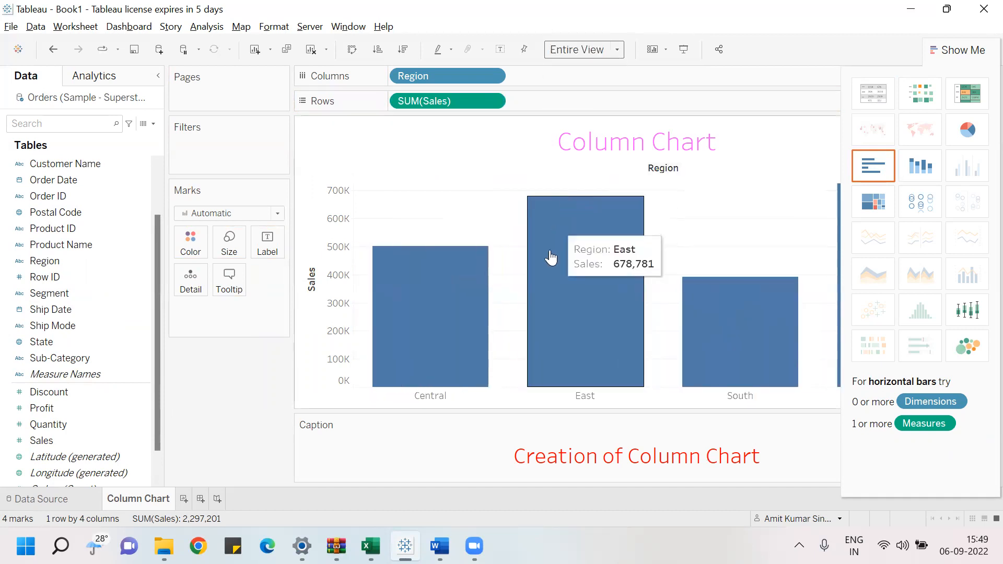
{"action": "left_click", "coordinate": [957, 51]}
{"action": "mouse_move", "coordinate": [644, 240]}
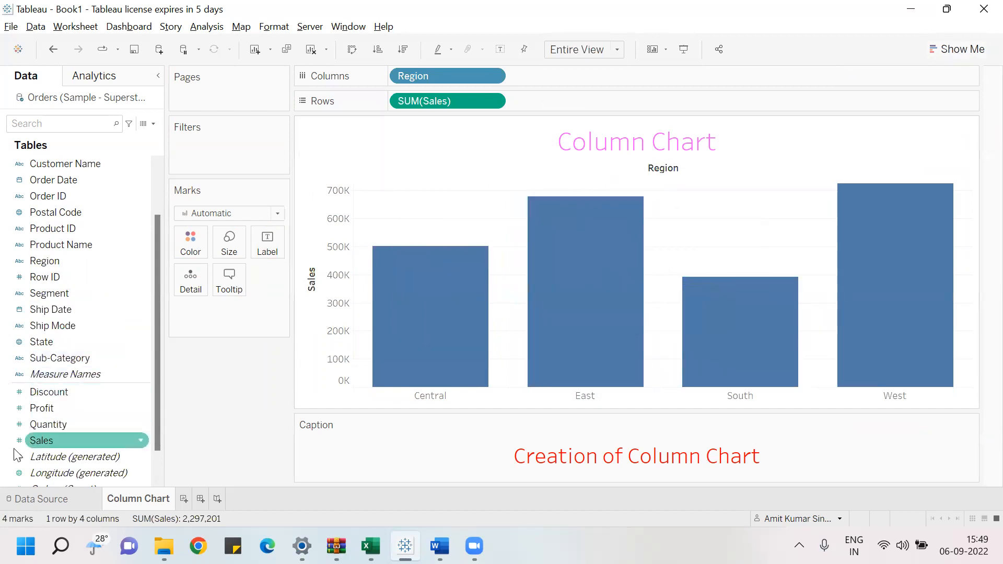
- Vary the size of the bars by the Sales measure, keeping the Show Me suggestions hidden
{"action": "left_click_drag", "start_coordinate": [37, 443], "coordinate": [247, 248]}
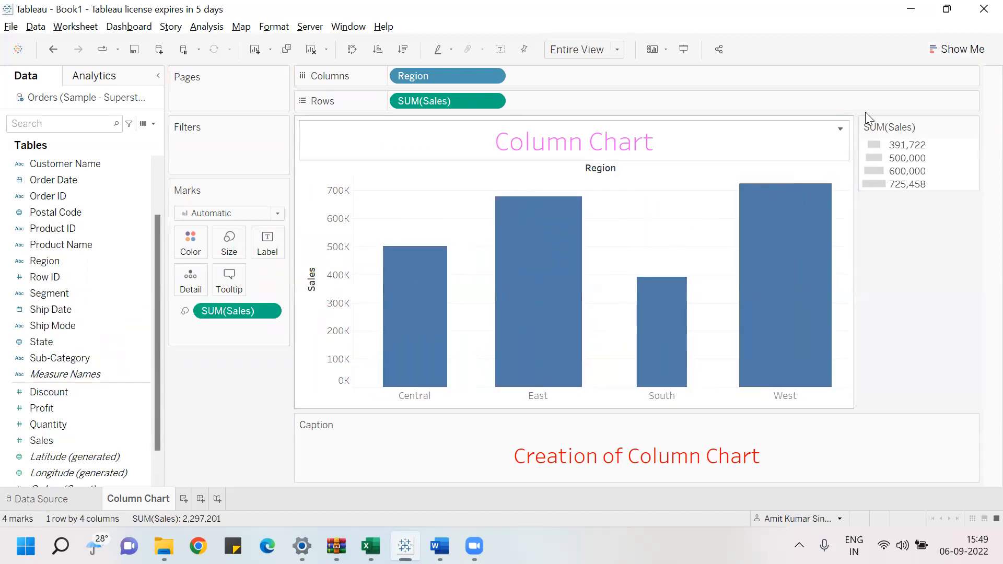
{"action": "left_click", "coordinate": [938, 51]}
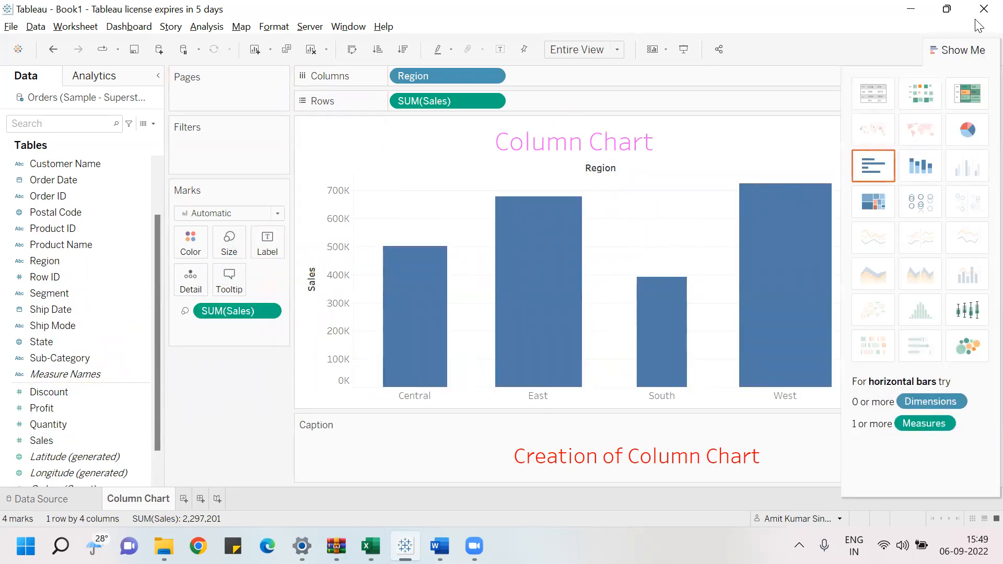
{"action": "left_click", "coordinate": [966, 51]}
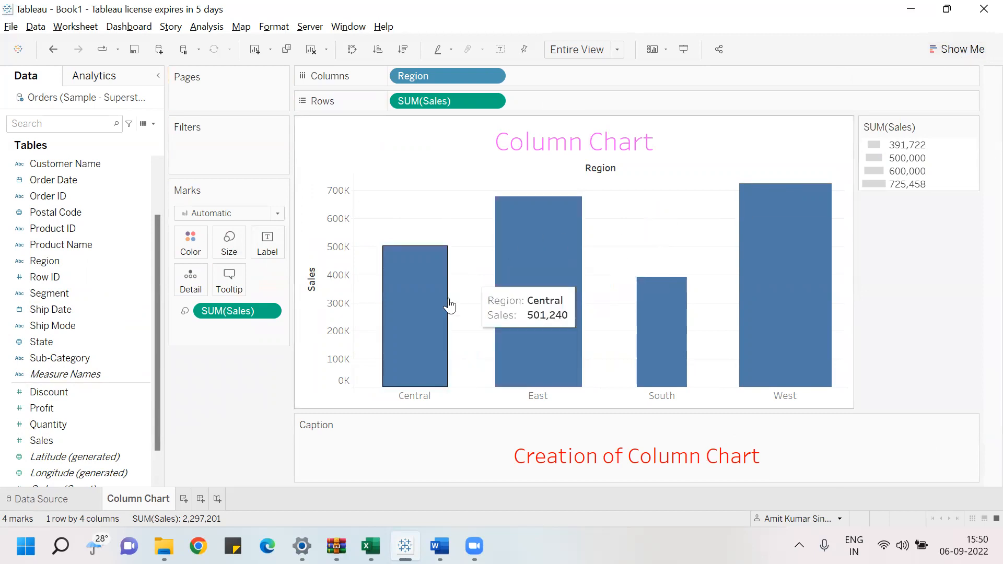
- Label each bar with its Sales value
{"action": "left_click", "coordinate": [58, 408]}
{"action": "left_click", "coordinate": [58, 438]}
{"action": "left_click_drag", "start_coordinate": [58, 439], "coordinate": [268, 241]}
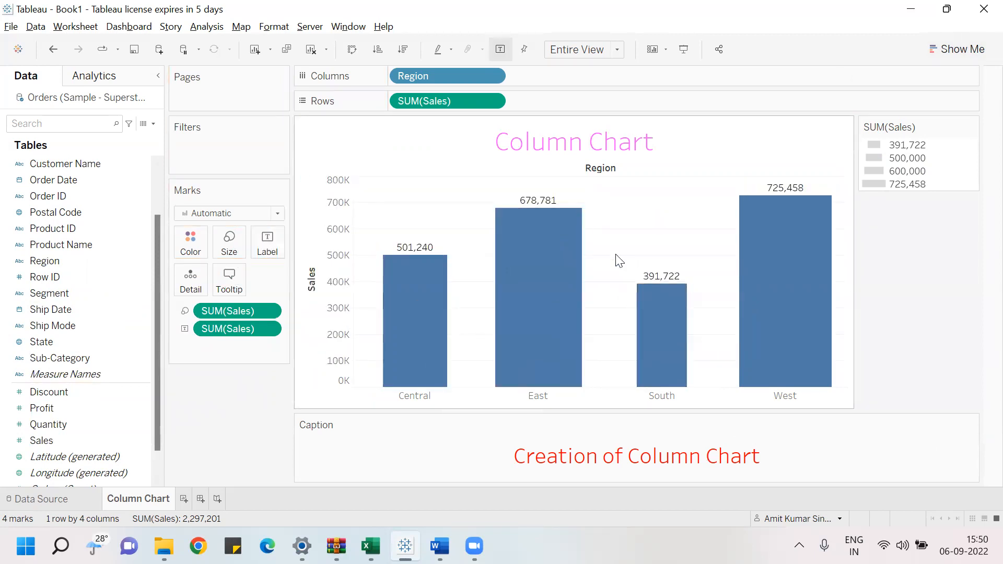
- Sort the Region bars by Sales, trying descending order and settling on ascending order
{"action": "left_click", "coordinate": [382, 46]}
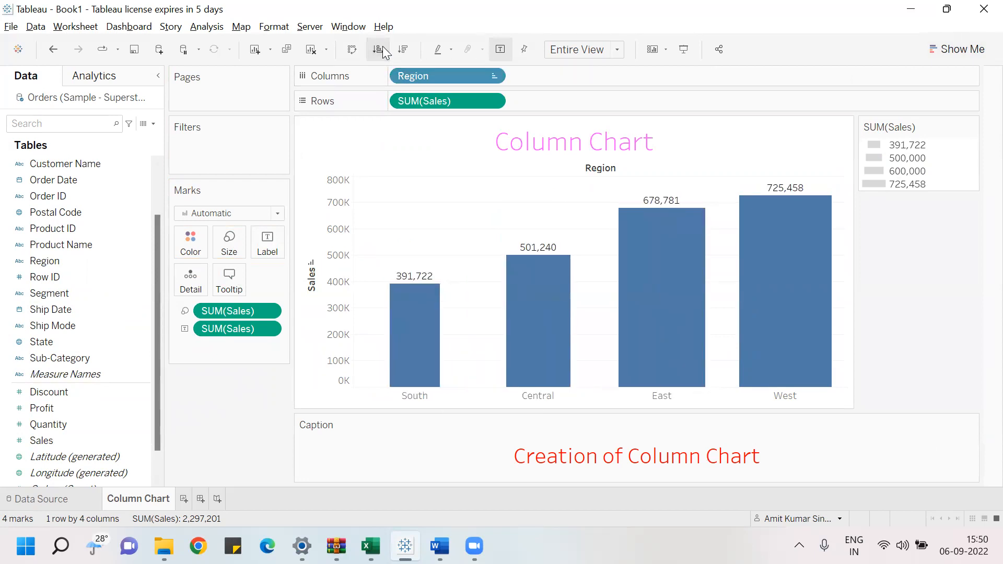
{"action": "left_click", "coordinate": [402, 48]}
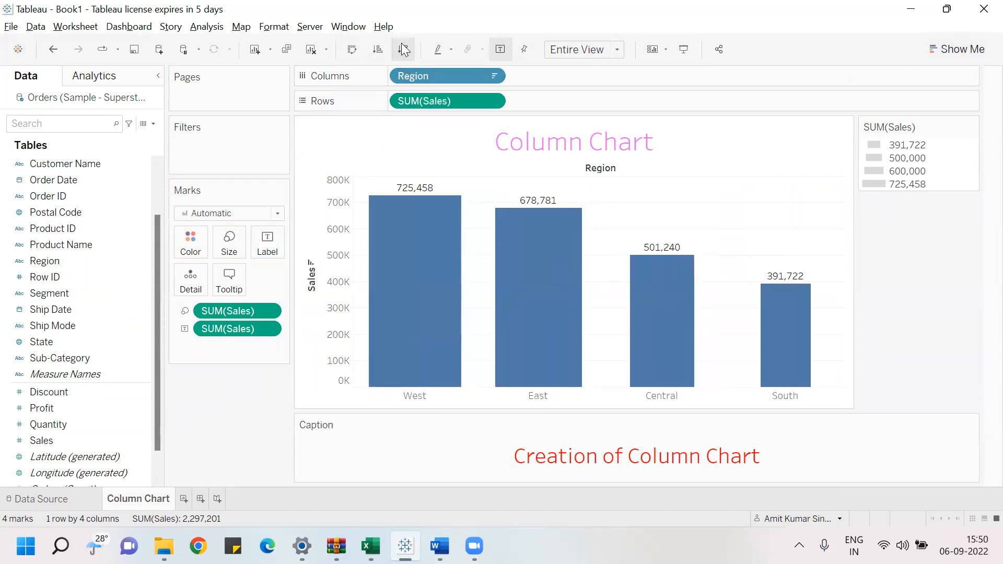
{"action": "left_click", "coordinate": [384, 46]}
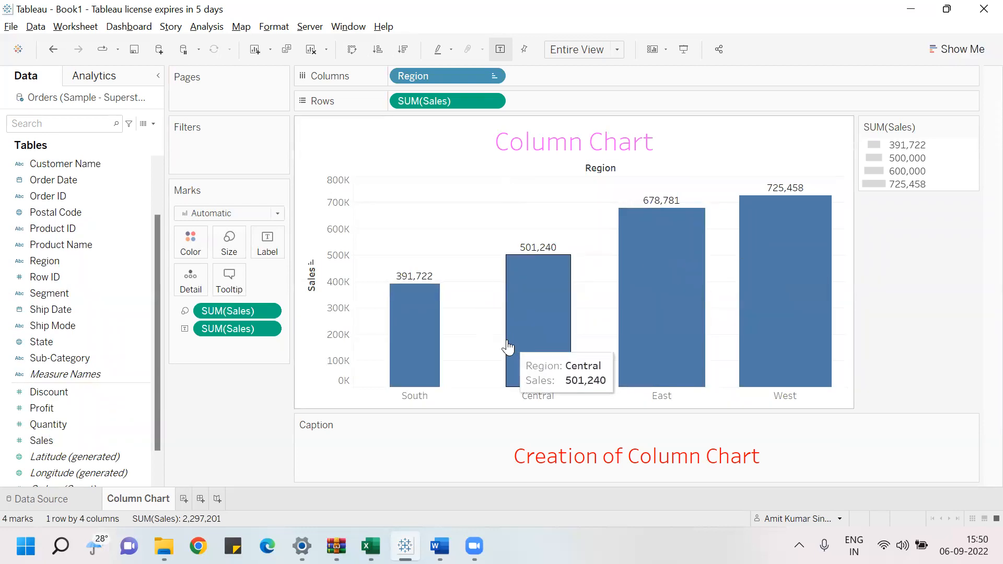
- Open the chart's font formatting and set the sheet-level Total pane font to size 12 in pink
{"action": "right_click", "coordinate": [531, 249]}
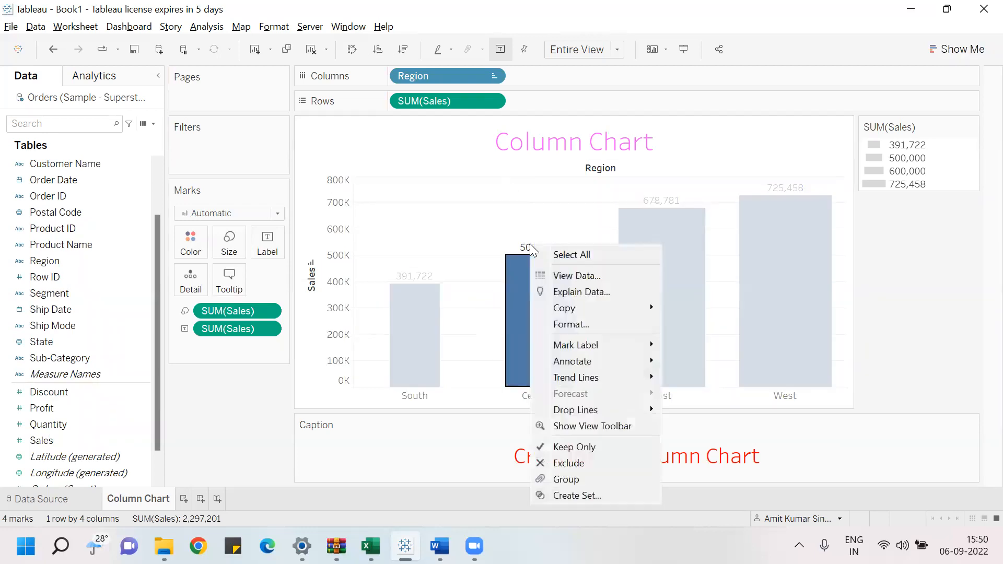
{"action": "left_click", "coordinate": [609, 328]}
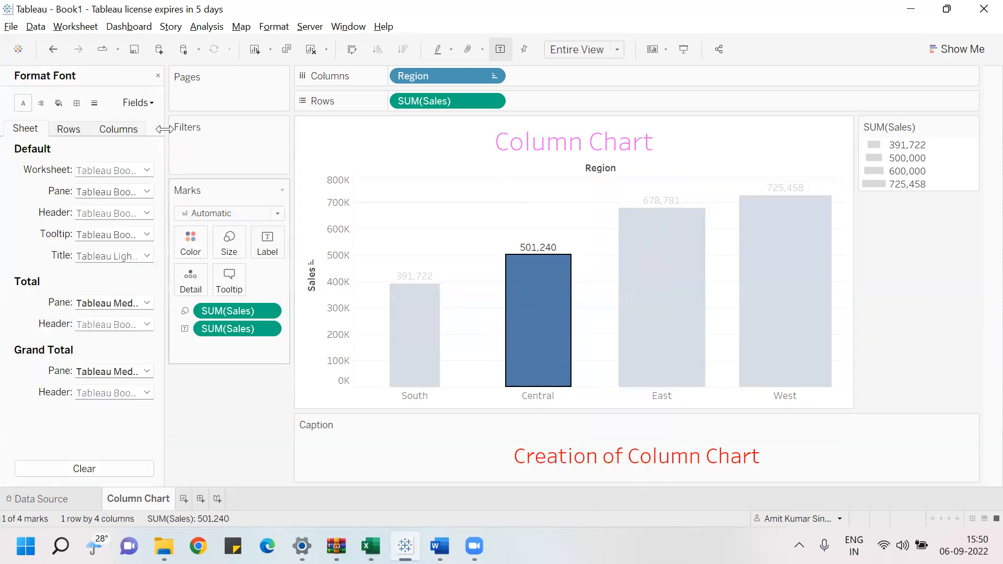
{"action": "left_click", "coordinate": [146, 303]}
{"action": "left_click", "coordinate": [142, 361]}
{"action": "left_click", "coordinate": [108, 345]}
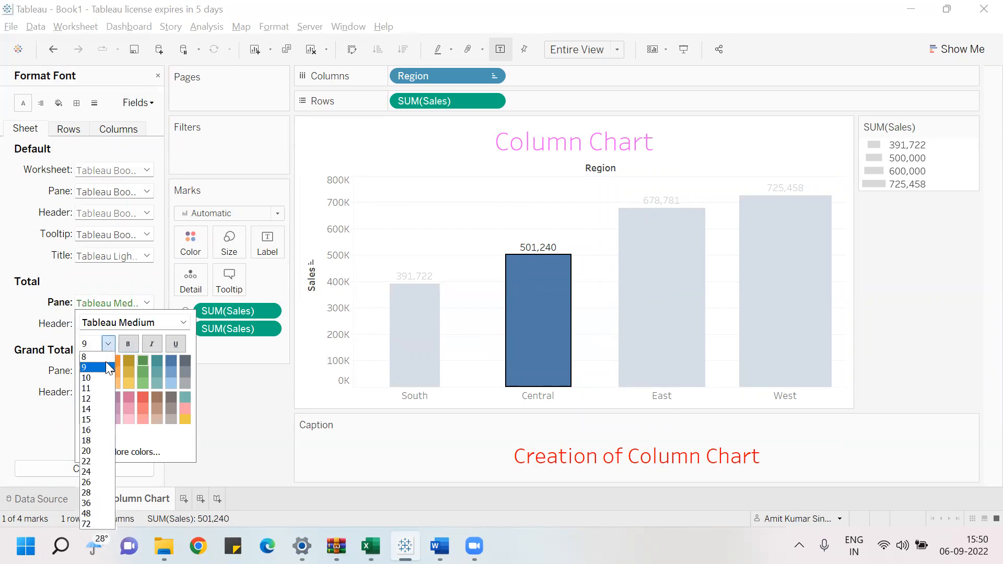
{"action": "left_click", "coordinate": [99, 414]}
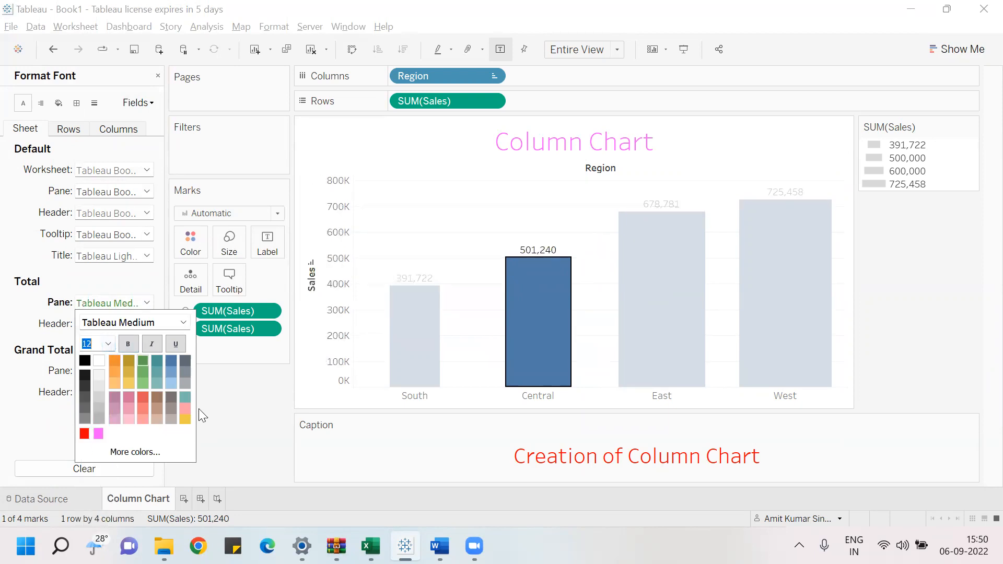
{"action": "left_click", "coordinate": [183, 409]}
{"action": "left_click", "coordinate": [210, 397]}
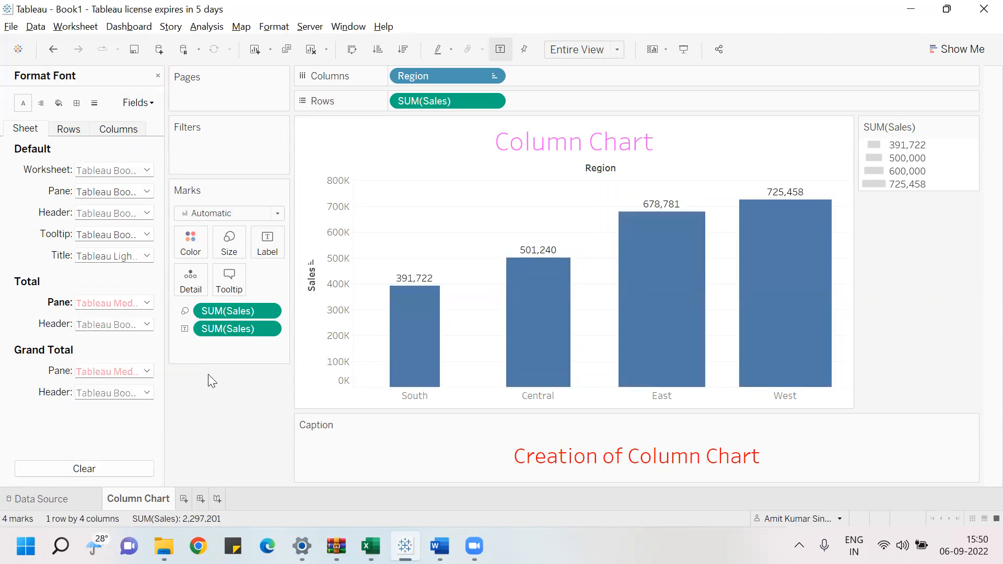
- Set the sheet-level Total header font to a purple chosen from the basic colours of the full colour picker
{"action": "left_click", "coordinate": [142, 325]}
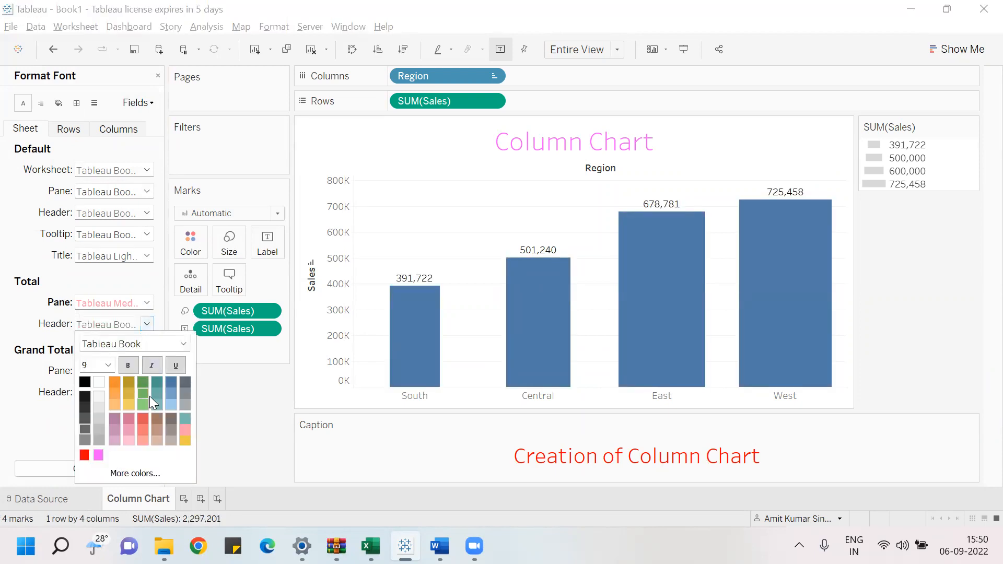
{"action": "left_click", "coordinate": [139, 428]}
{"action": "left_click", "coordinate": [140, 473]}
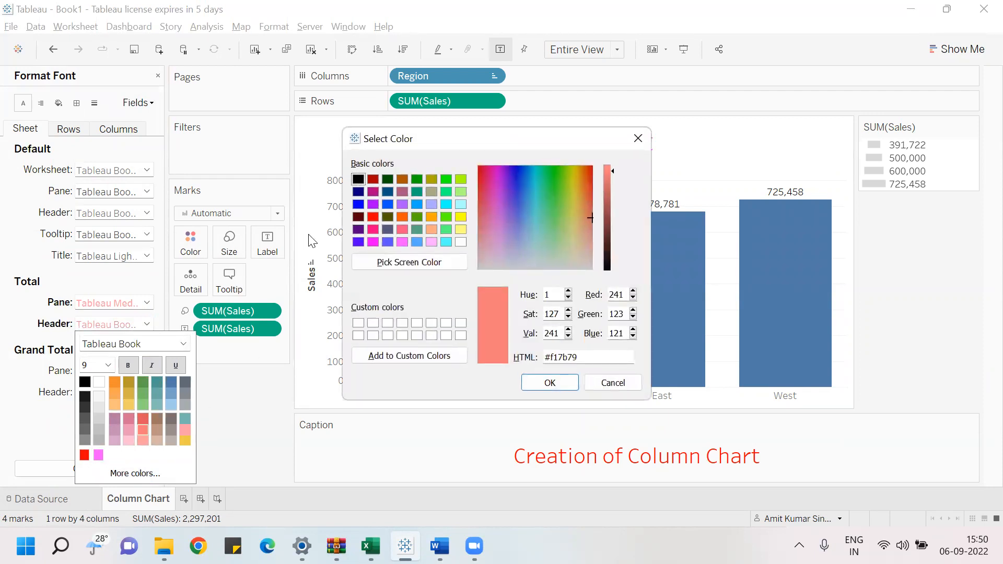
{"action": "left_click", "coordinate": [373, 204]}
{"action": "left_click", "coordinate": [548, 382]}
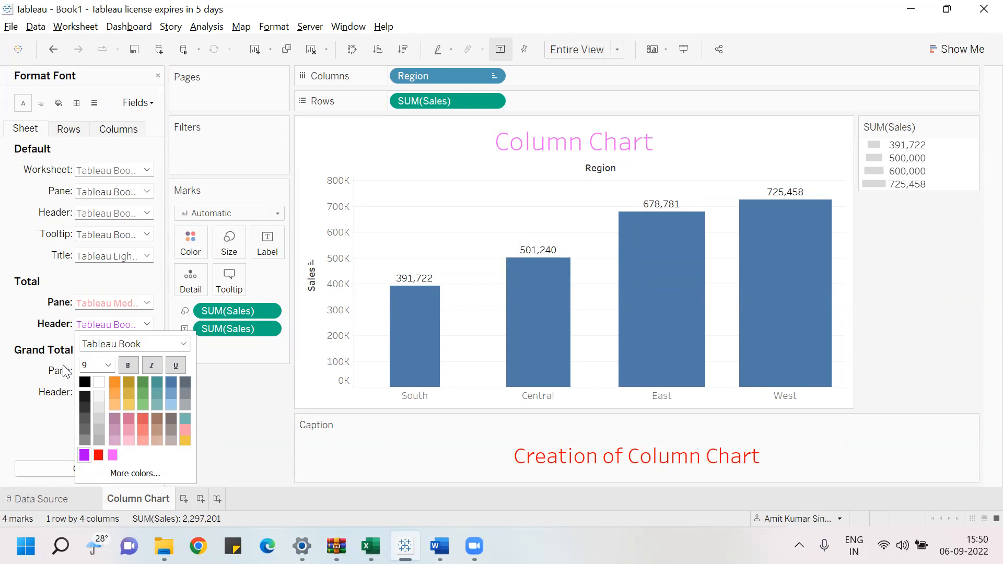
{"action": "left_click", "coordinate": [4, 411]}
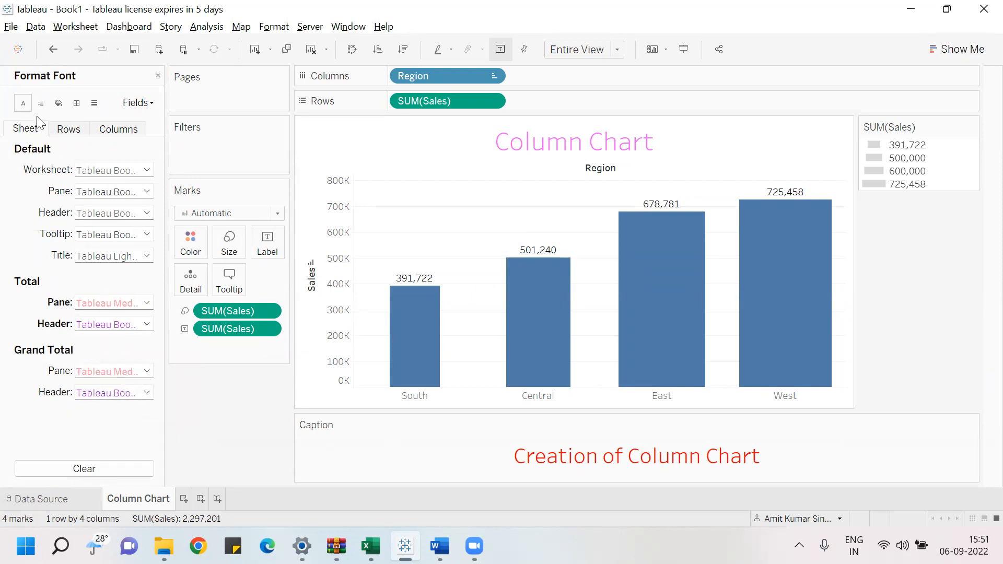
- Set the Total pane font for the rows to green
{"action": "left_click", "coordinate": [70, 131]}
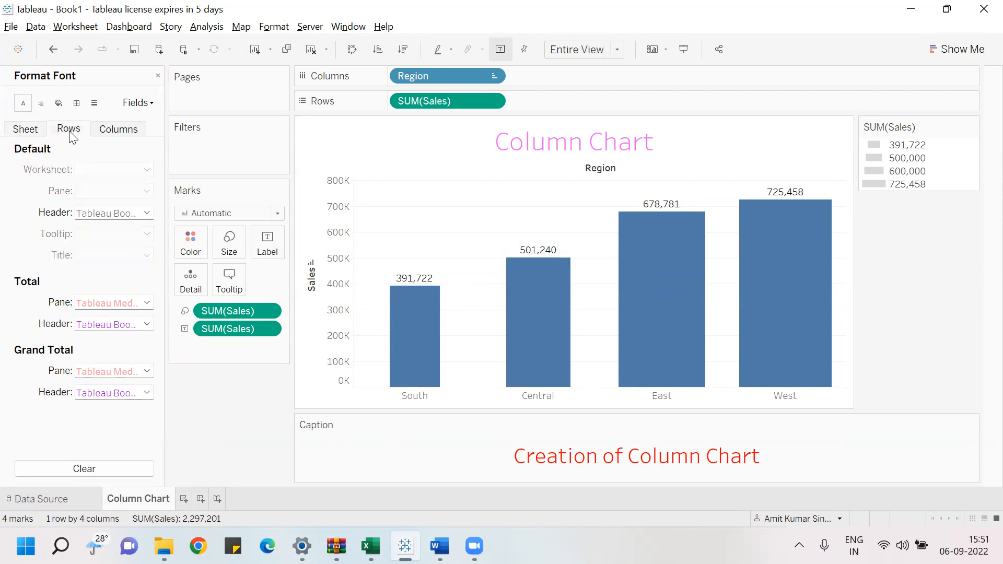
{"action": "left_click", "coordinate": [147, 302]}
{"action": "left_click", "coordinate": [149, 377]}
- Set the Total header font for the rows to yellow at size 14
{"action": "left_click", "coordinate": [147, 323]}
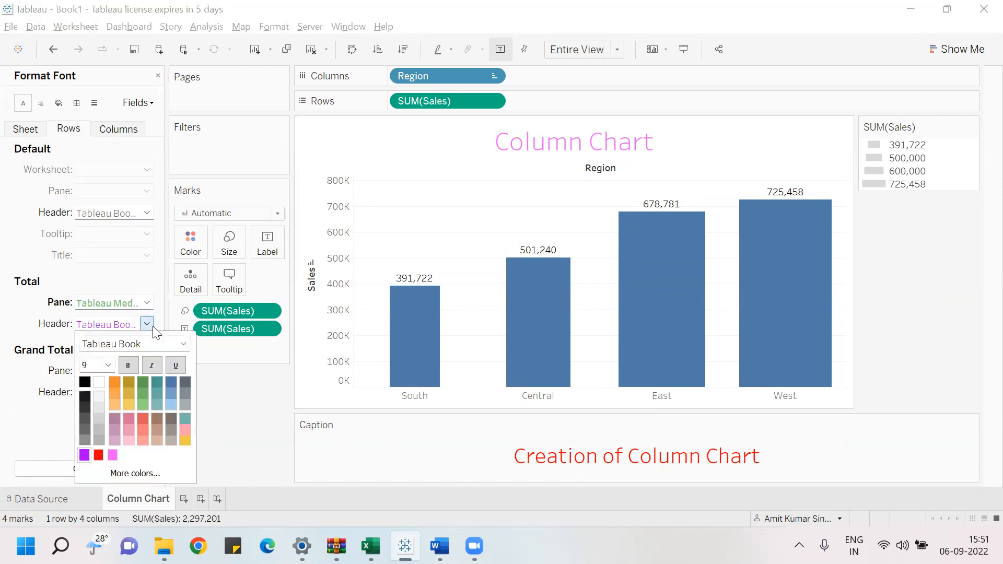
{"action": "left_click", "coordinate": [183, 430]}
{"action": "left_click", "coordinate": [112, 455]}
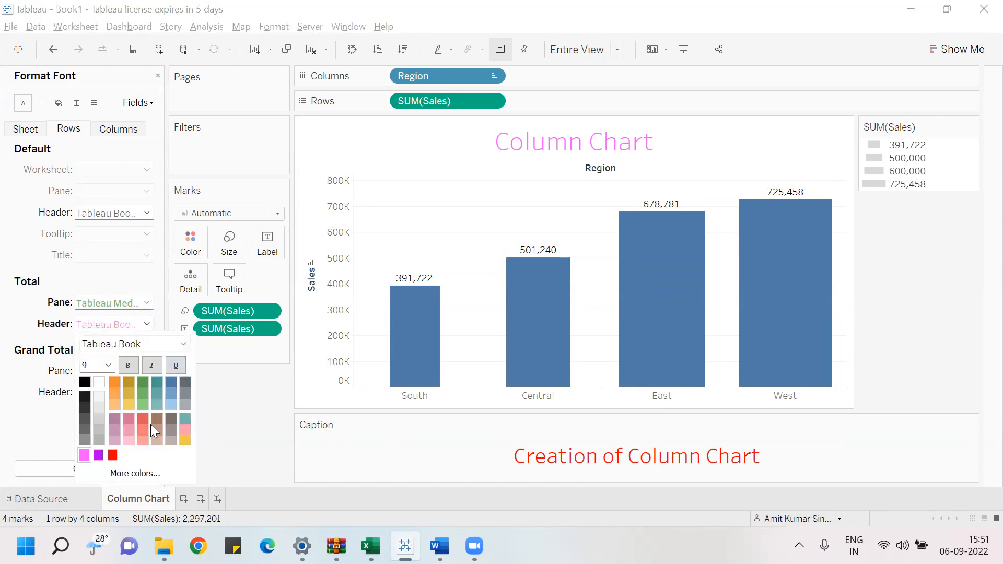
{"action": "left_click", "coordinate": [184, 441]}
{"action": "left_click", "coordinate": [107, 367]}
{"action": "left_click", "coordinate": [98, 433]}
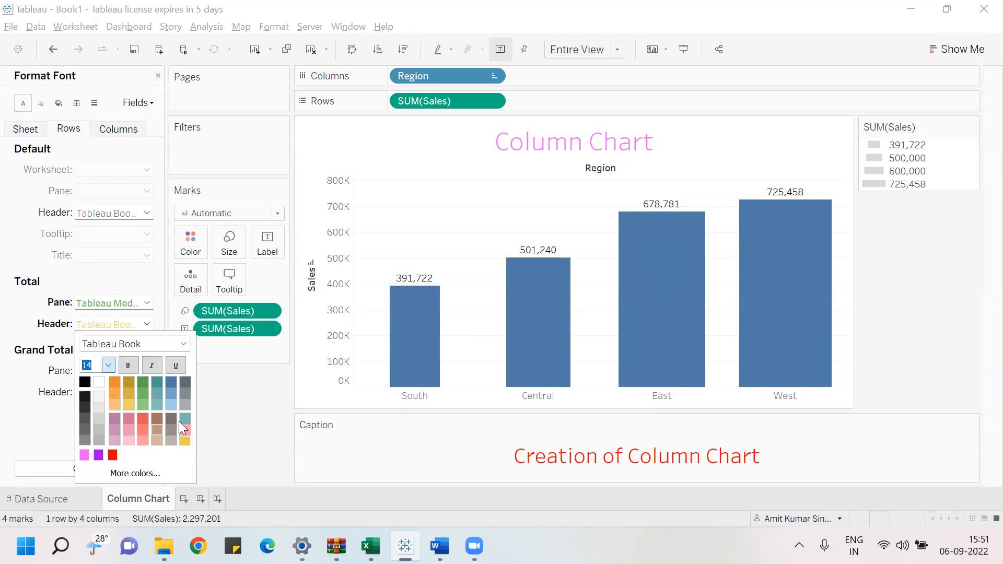
{"action": "left_click", "coordinate": [250, 406]}
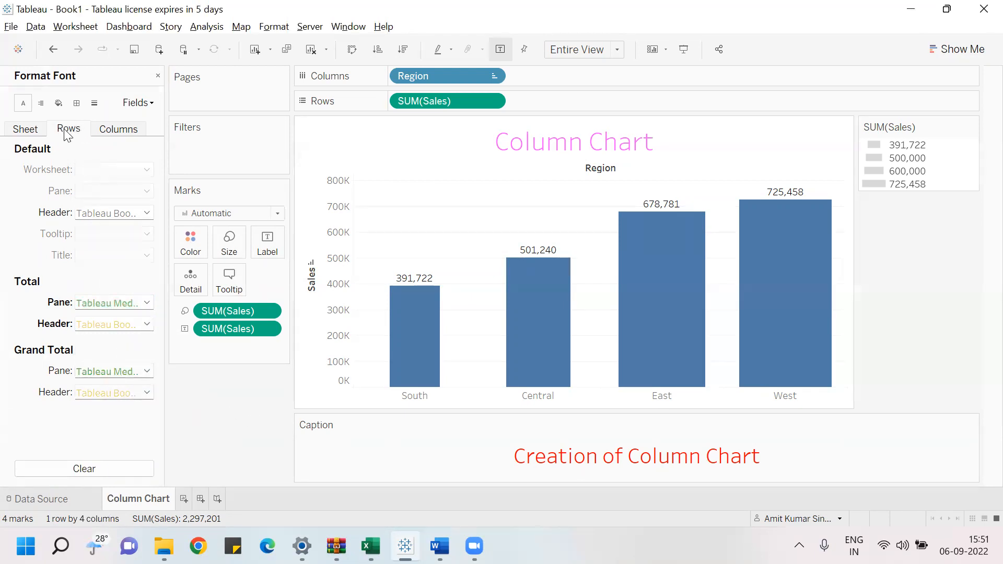
- For the columns, set the Total pane font to yellow and the Total header font to light blue
{"action": "left_click", "coordinate": [120, 129]}
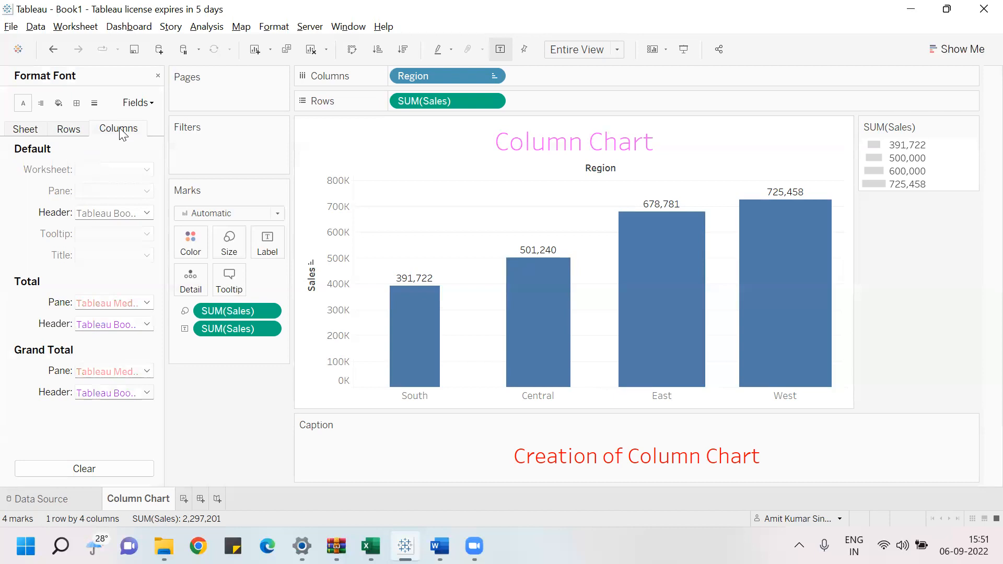
{"action": "left_click", "coordinate": [147, 303]}
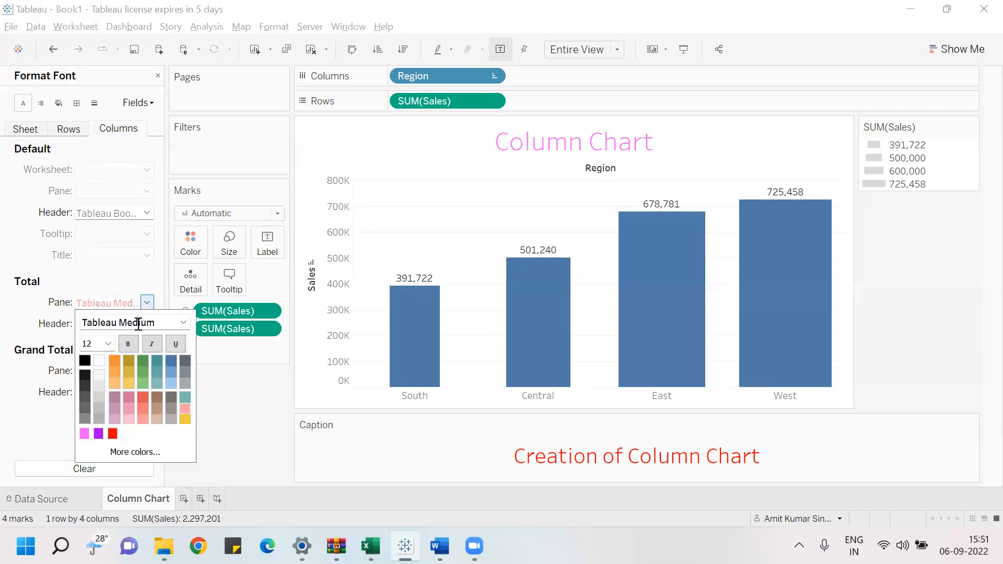
{"action": "left_click", "coordinate": [196, 385]}
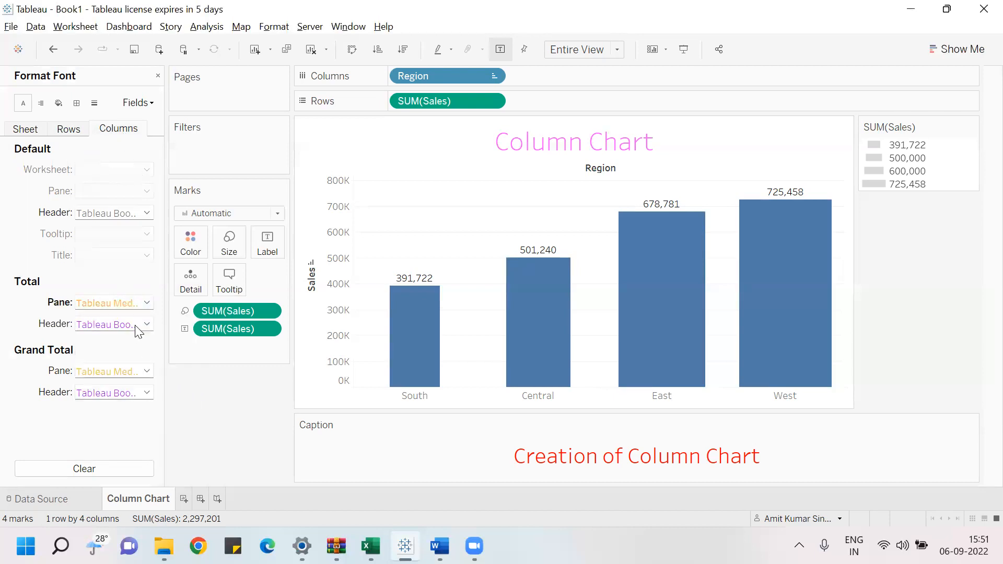
{"action": "left_click", "coordinate": [137, 328]}
{"action": "left_click", "coordinate": [173, 391]}
{"action": "left_click", "coordinate": [197, 403]}
- Set the Grand Total pane font for the columns to red
{"action": "left_click", "coordinate": [154, 374]}
{"action": "left_click", "coordinate": [112, 334]}
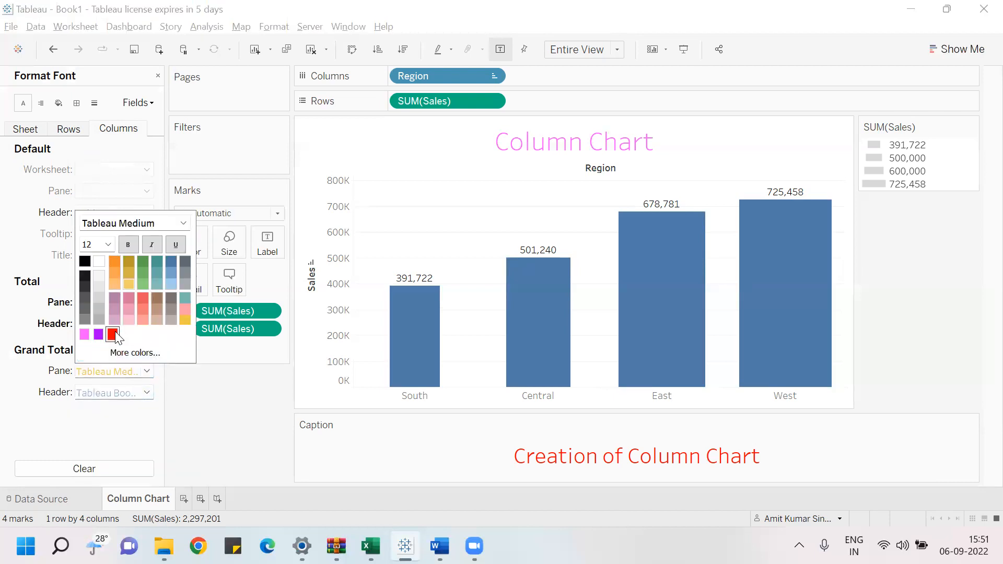
{"action": "left_click", "coordinate": [208, 381]}
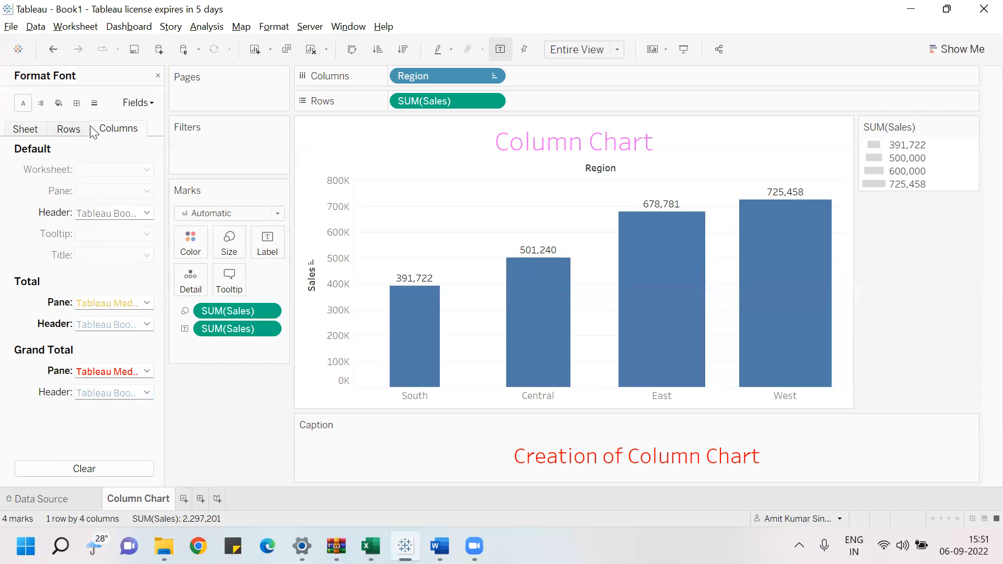
- Open the SUM(Sales) field formatting and set the pane's Totals font to size 15 in yellow
{"action": "left_click", "coordinate": [37, 134]}
{"action": "left_click", "coordinate": [131, 107]}
{"action": "left_click", "coordinate": [161, 132]}
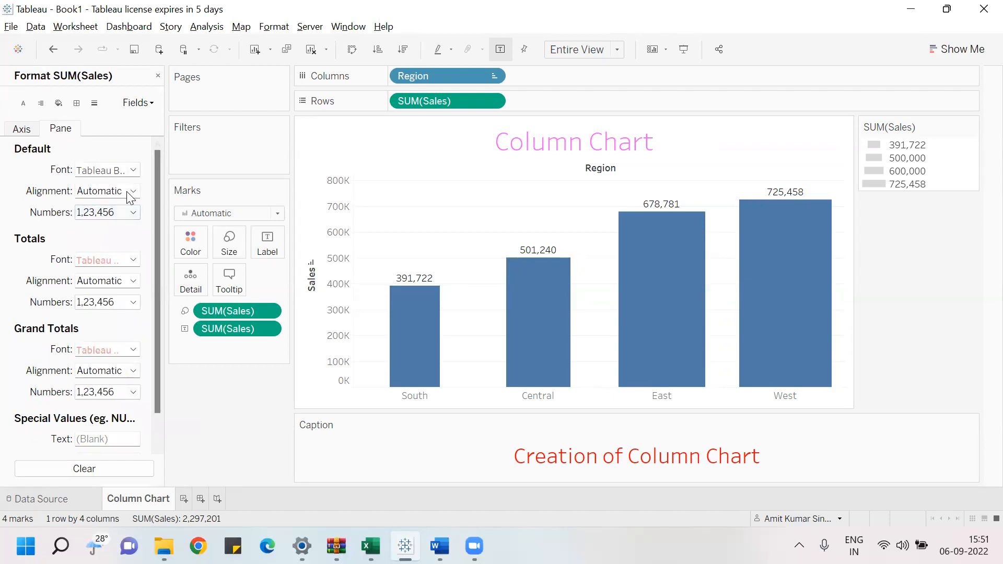
{"action": "left_click", "coordinate": [133, 260]}
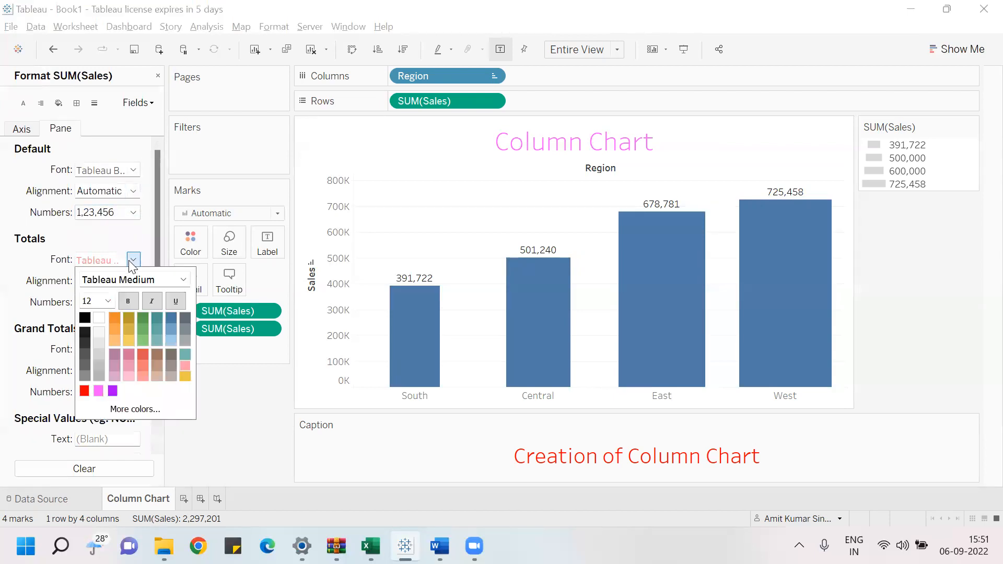
{"action": "left_click", "coordinate": [142, 317]}
{"action": "left_click", "coordinate": [127, 301]}
{"action": "left_click", "coordinate": [113, 302]}
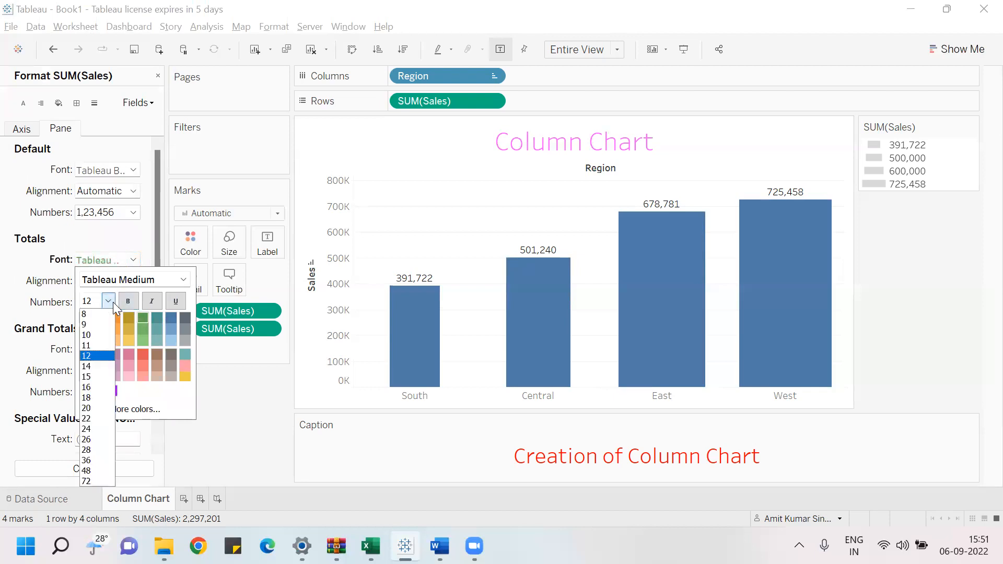
{"action": "left_click", "coordinate": [99, 387]}
{"action": "left_click", "coordinate": [189, 378]}
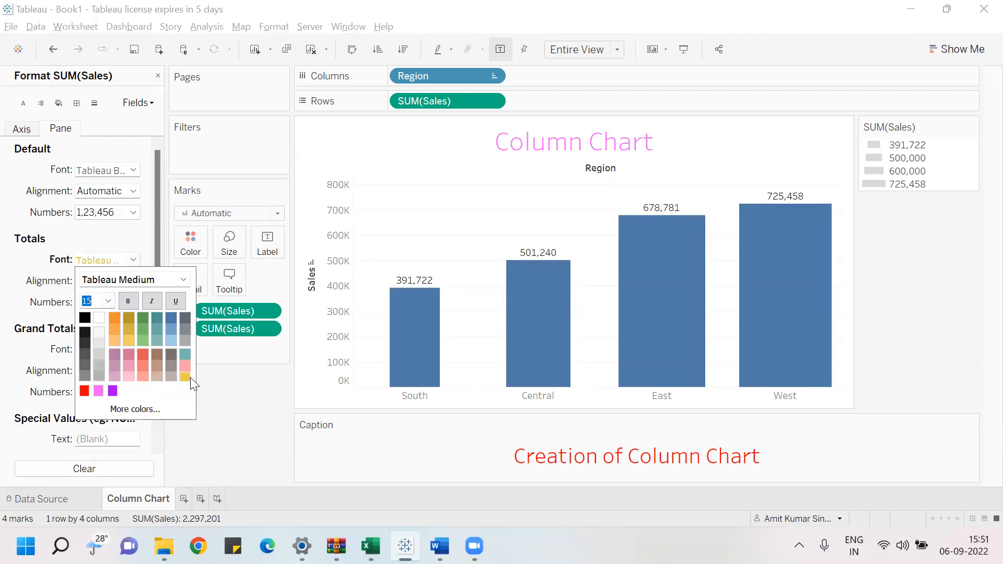
{"action": "left_click", "coordinate": [212, 369]}
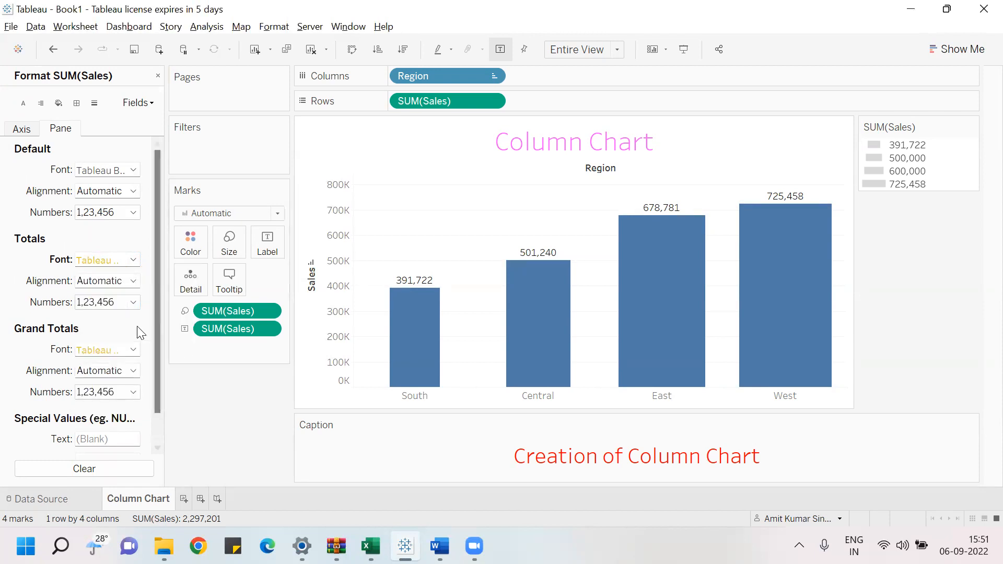
{"action": "left_click", "coordinate": [133, 280]}
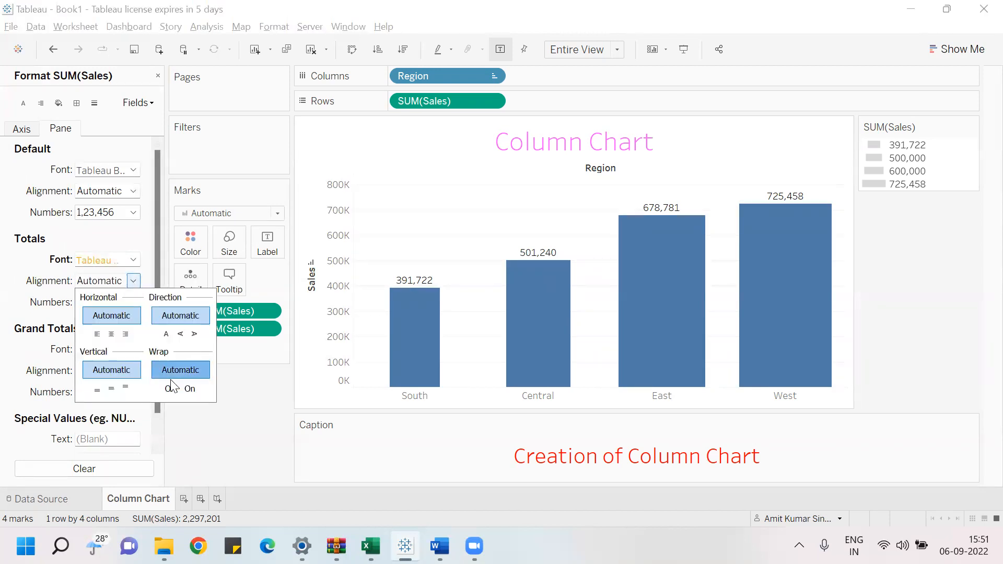
{"action": "left_click", "coordinate": [212, 409]}
{"action": "left_click", "coordinate": [133, 302]}
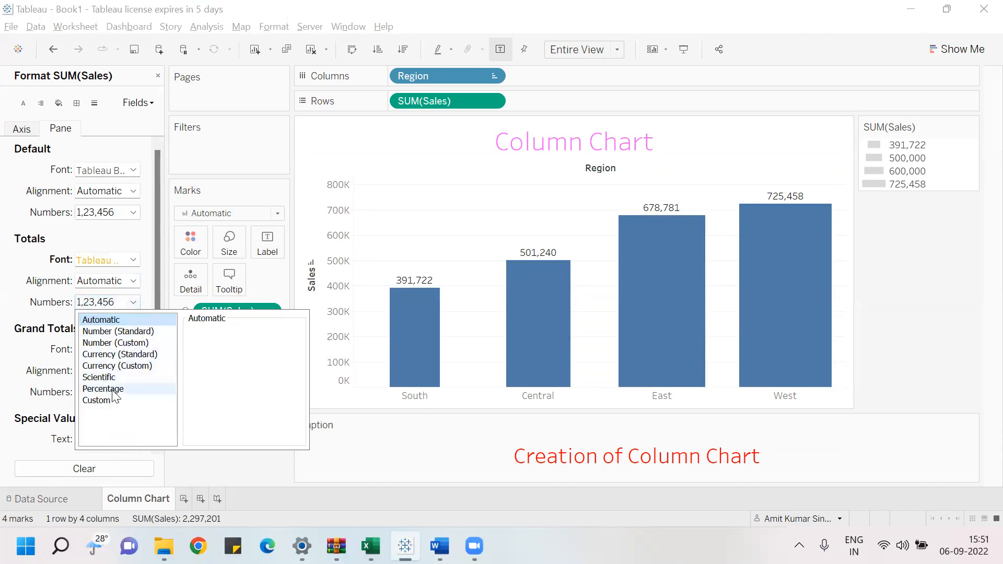
{"action": "left_click", "coordinate": [212, 467]}
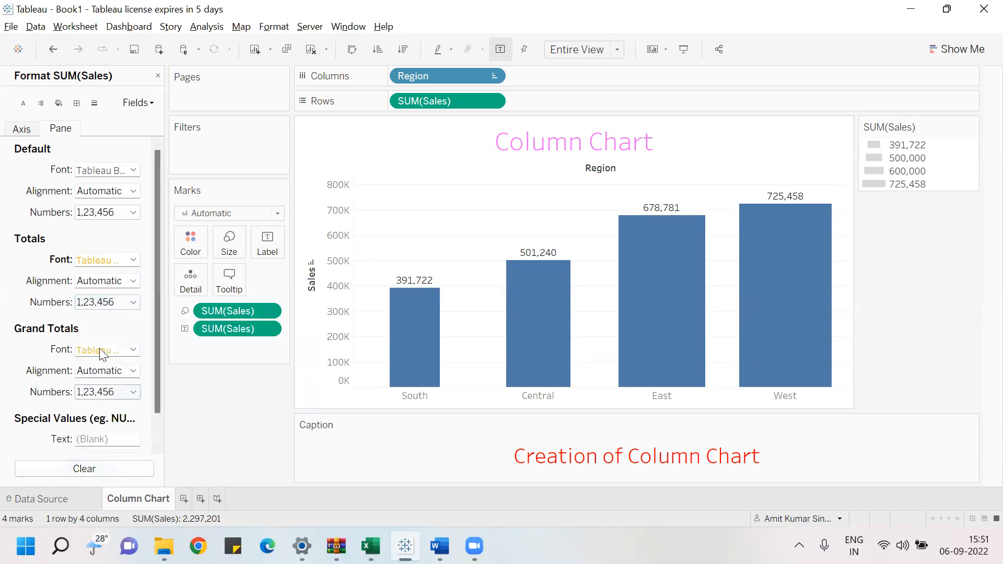
- Set the Grand Totals font of the SUM(Sales) pane to bold, size 26, in bright pink
{"action": "left_click", "coordinate": [134, 349]}
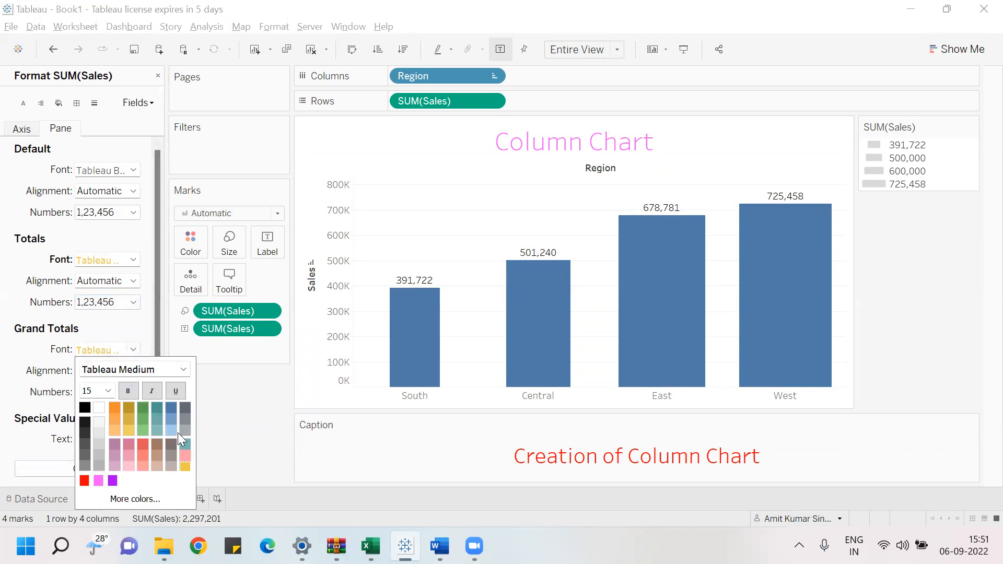
{"action": "left_click", "coordinate": [98, 480]}
{"action": "left_click", "coordinate": [108, 390]}
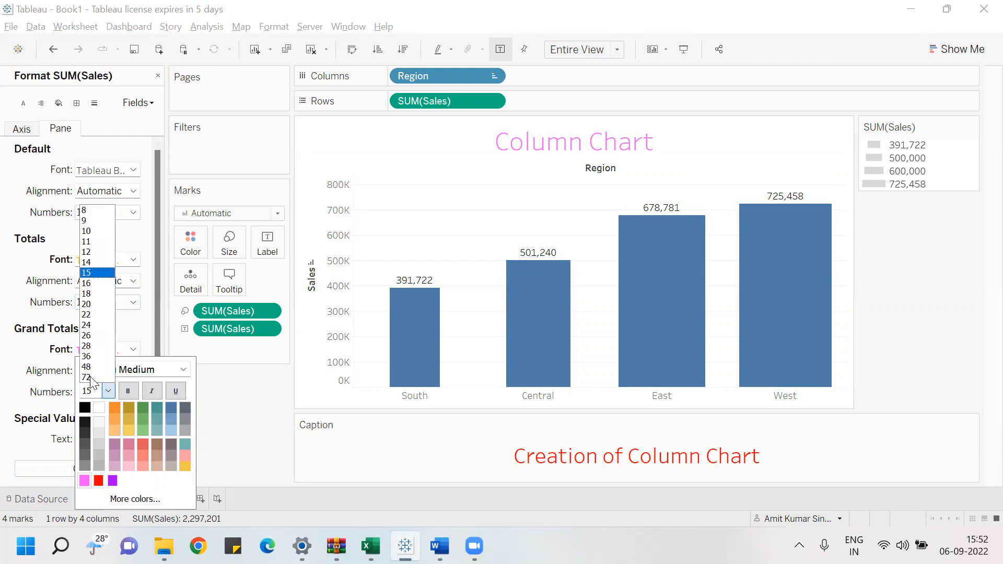
{"action": "left_click", "coordinate": [85, 336]}
{"action": "left_click", "coordinate": [126, 394]}
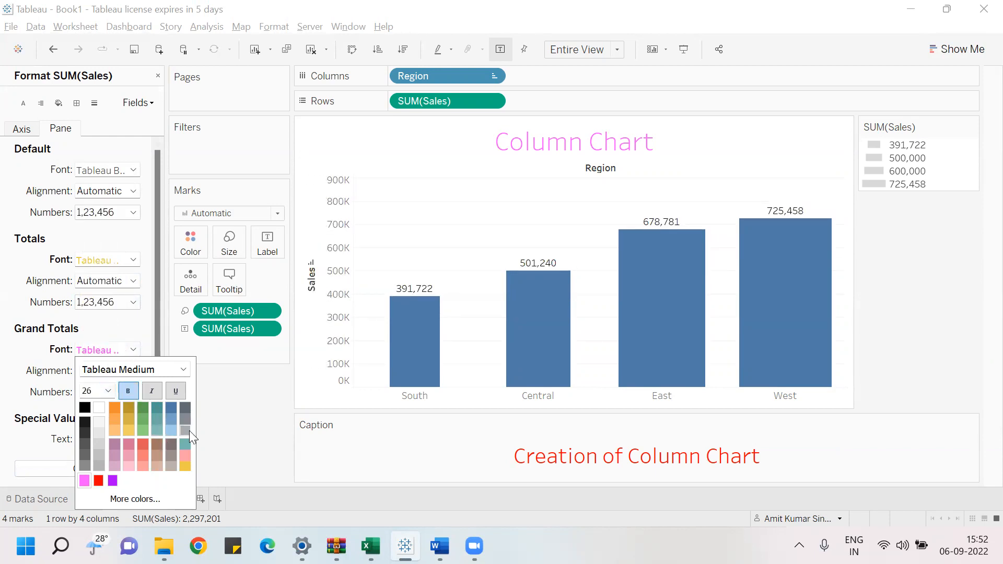
{"action": "left_click", "coordinate": [212, 409]}
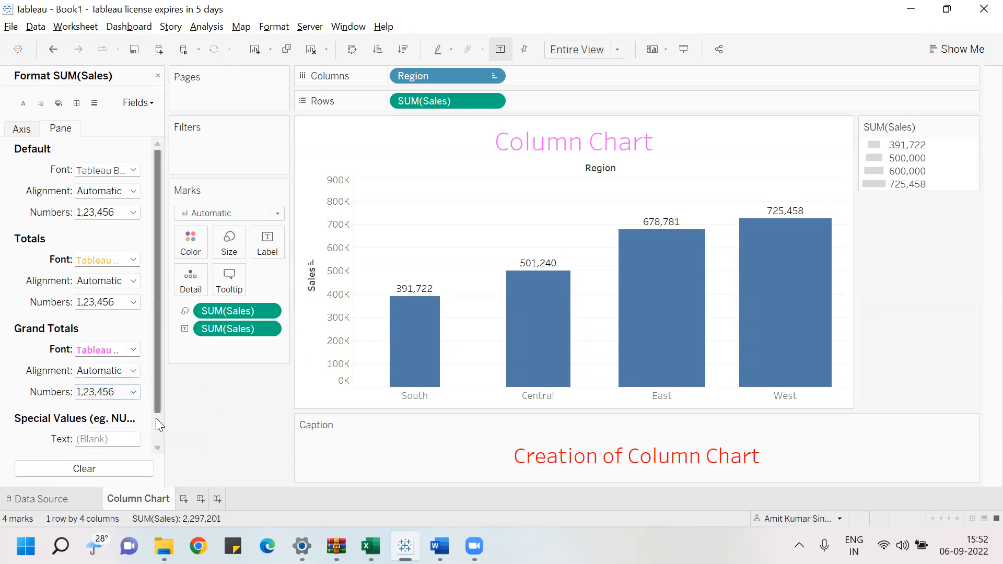
- Format the Sales axis title font as bold, size 14, in green
{"action": "left_click_drag", "start_coordinate": [153, 399], "coordinate": [158, 433]}
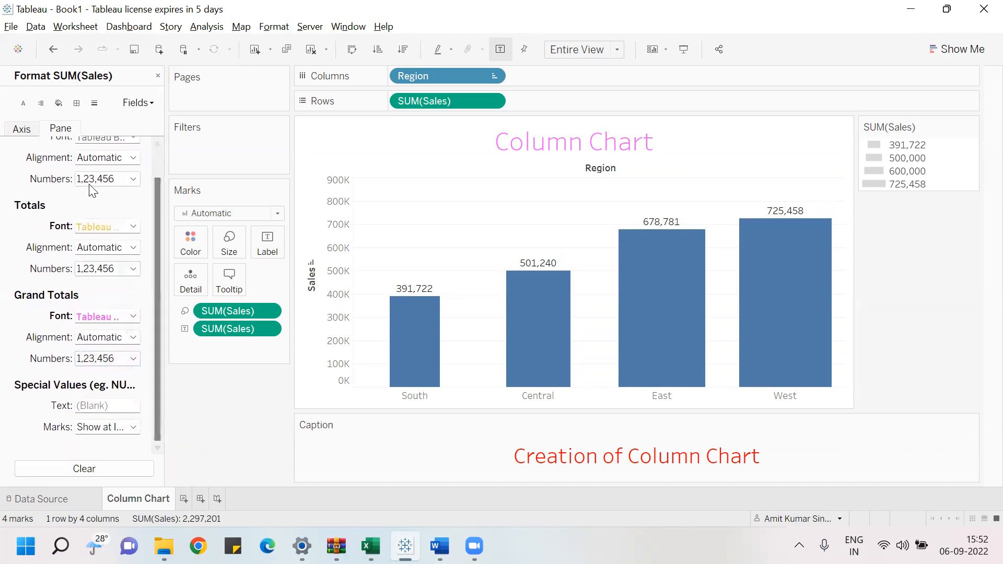
{"action": "left_click", "coordinate": [28, 133]}
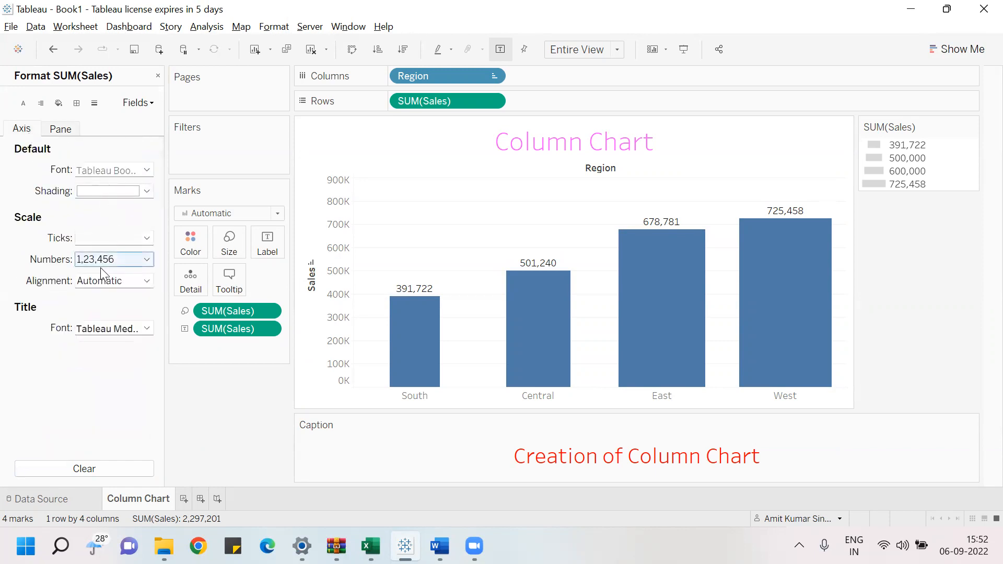
{"action": "left_click", "coordinate": [140, 334]}
{"action": "left_click", "coordinate": [142, 386]}
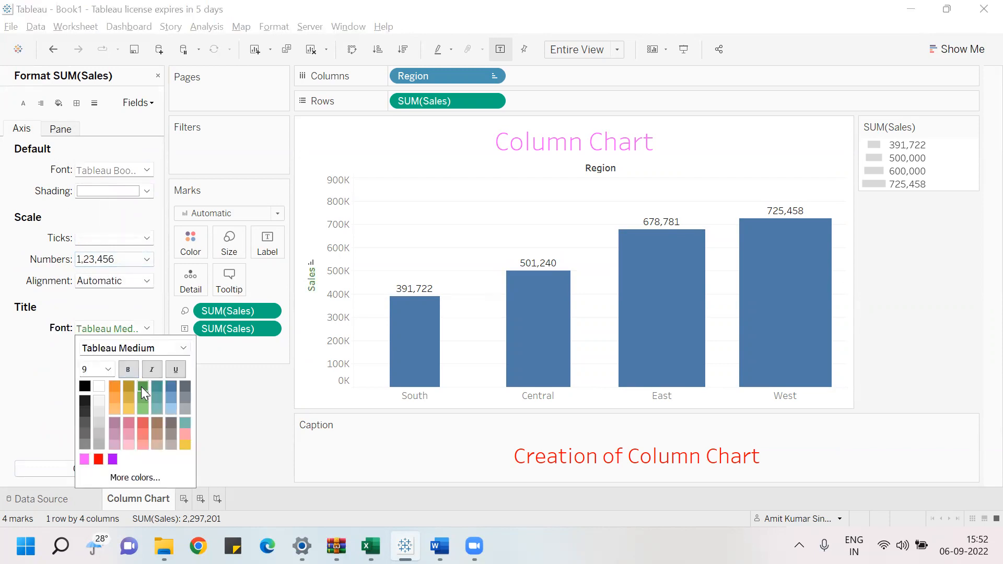
{"action": "left_click", "coordinate": [113, 368]}
{"action": "left_click", "coordinate": [101, 446]}
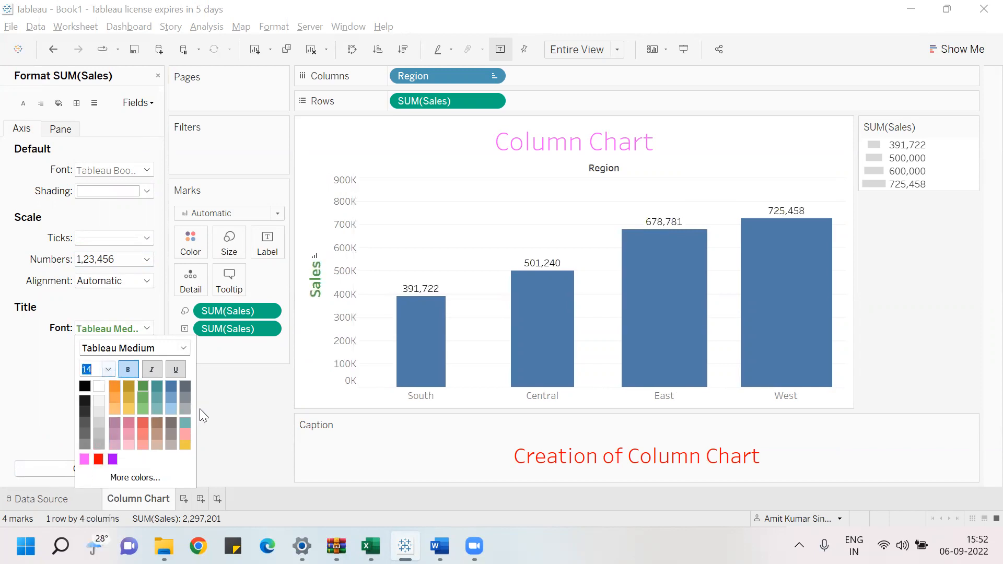
{"action": "left_click", "coordinate": [219, 413]}
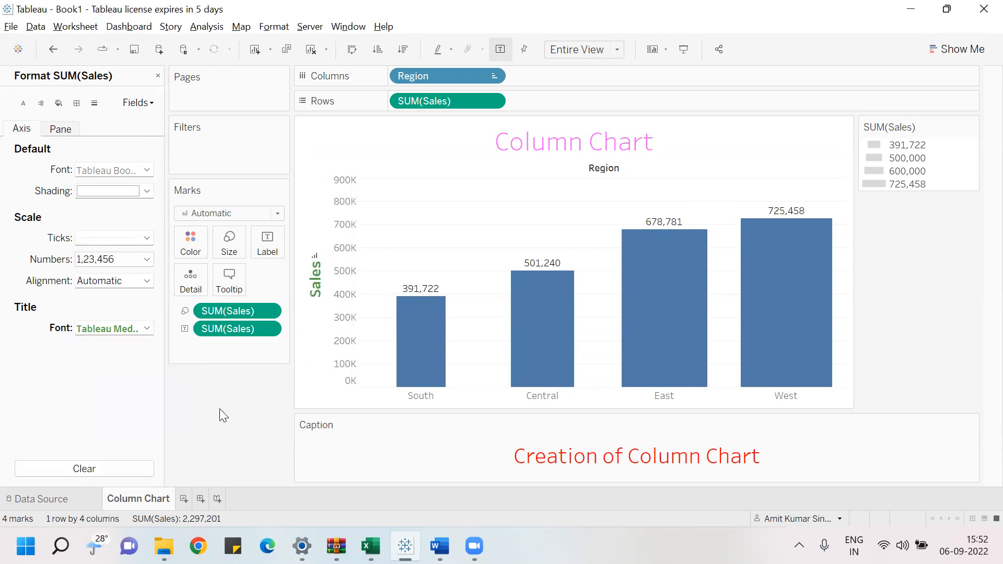
- Open the shading format, try red, pink and purple worksheet backgrounds, and set the default worksheet shading to light peach
{"action": "left_click", "coordinate": [52, 131]}
{"action": "left_click", "coordinate": [41, 105]}
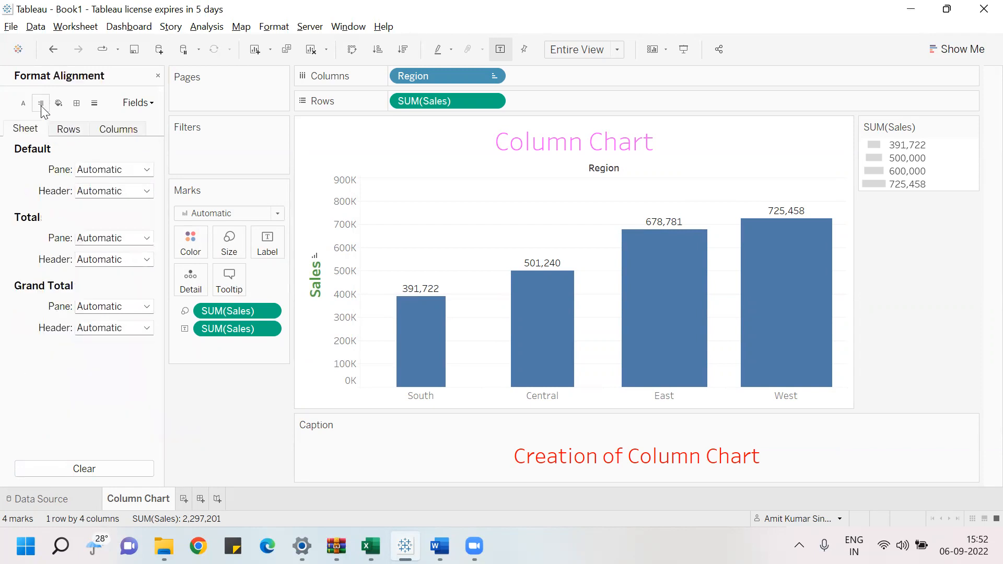
{"action": "left_click", "coordinate": [58, 104]}
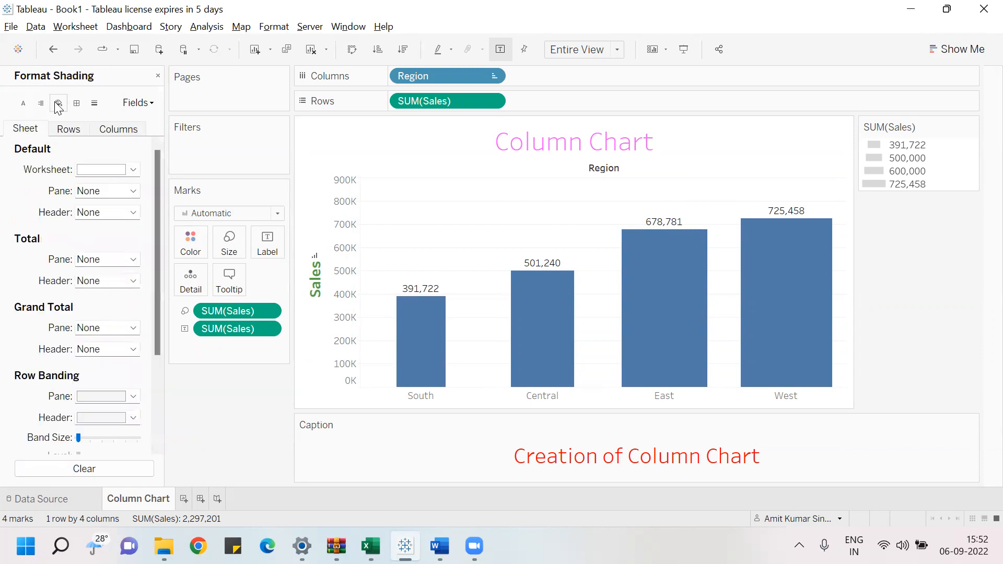
{"action": "left_click", "coordinate": [133, 170]}
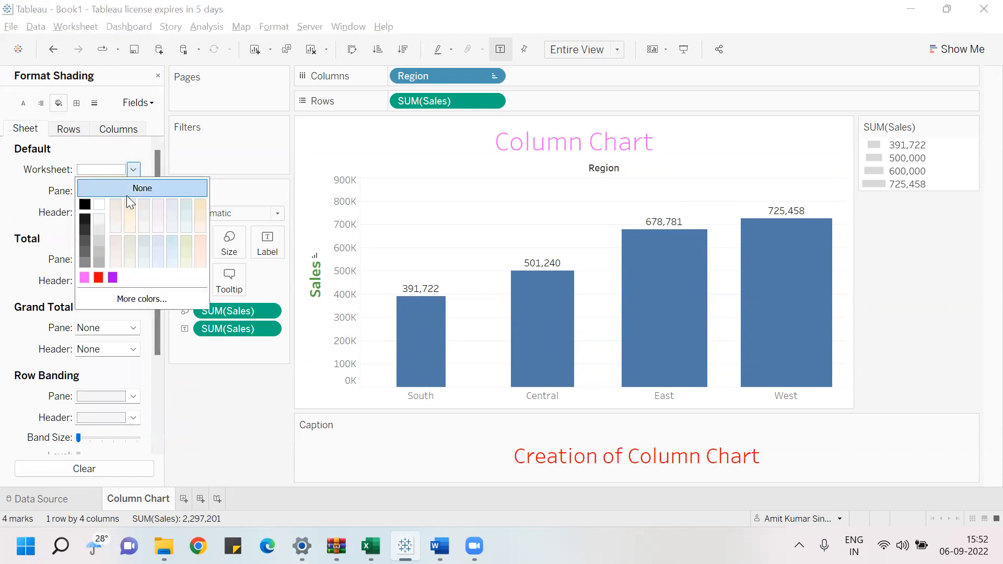
{"action": "left_click", "coordinate": [98, 277]}
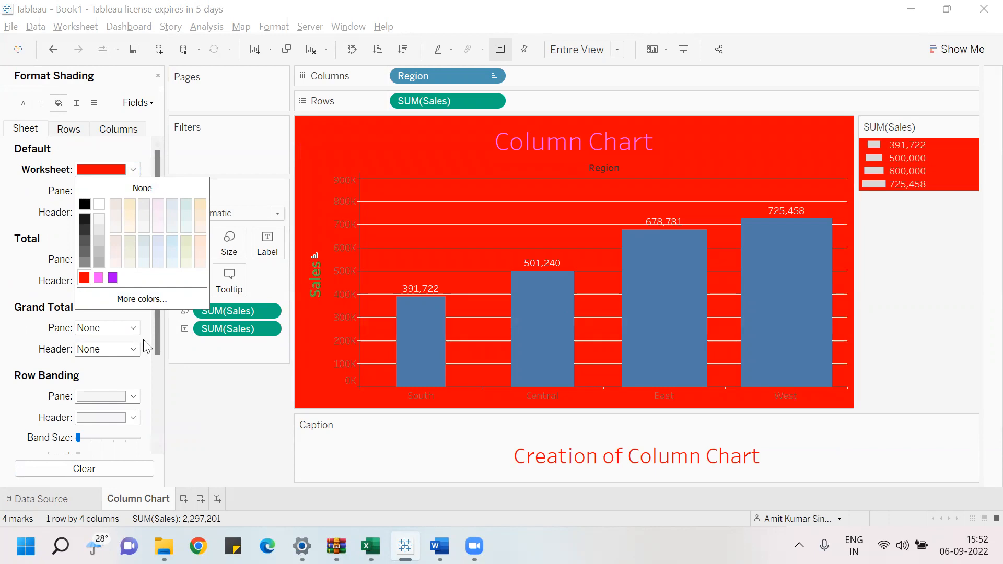
{"action": "left_click", "coordinate": [101, 277]}
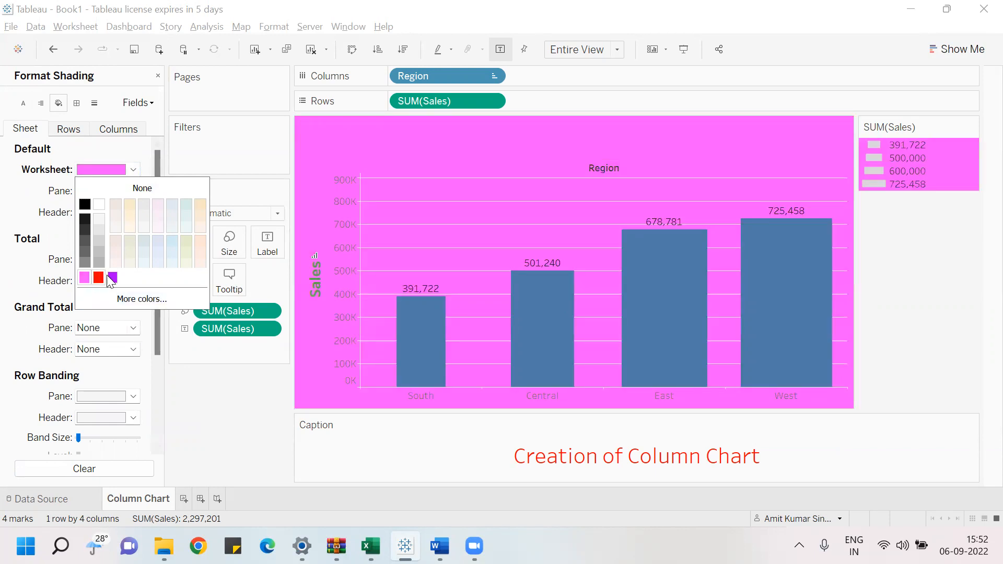
{"action": "left_click", "coordinate": [112, 277]}
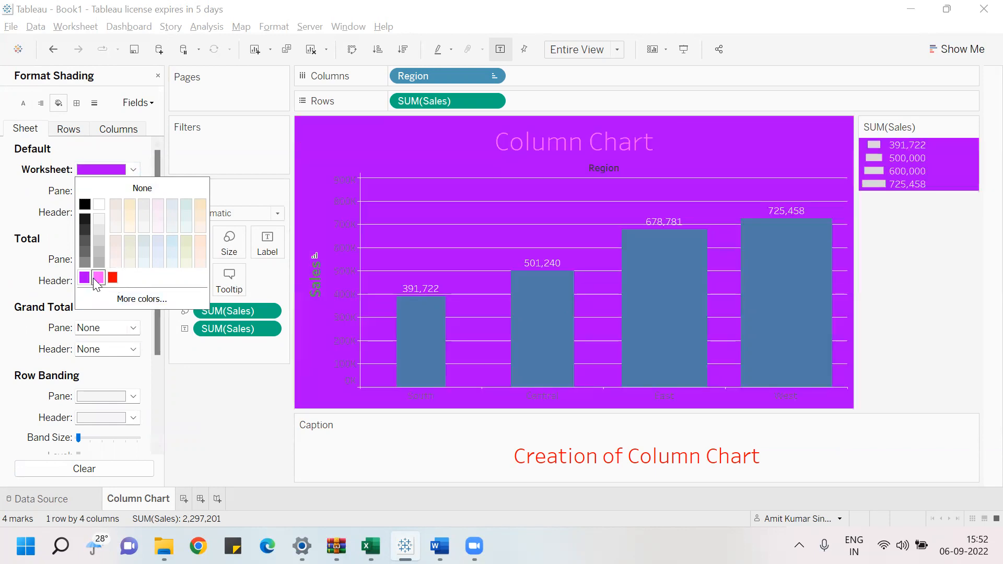
{"action": "left_click", "coordinate": [96, 278]}
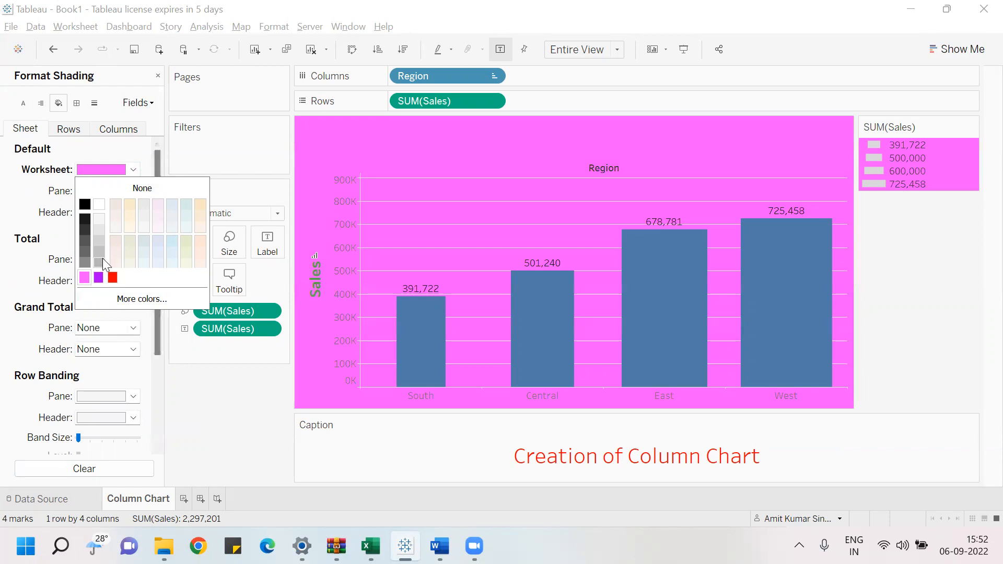
{"action": "left_click", "coordinate": [194, 207]}
{"action": "left_click", "coordinate": [184, 368]}
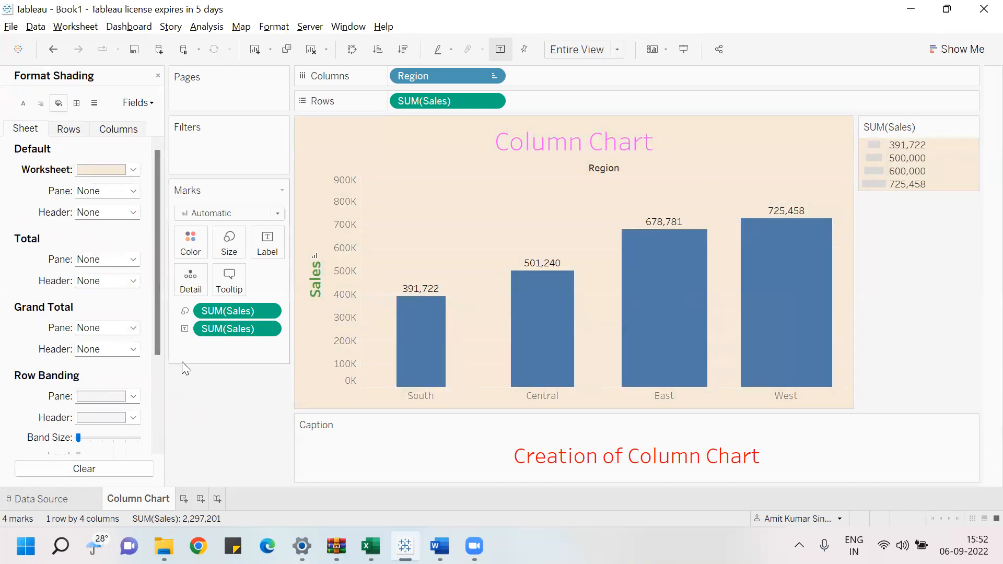
- Set the default pane shading of the sheet to red
{"action": "left_click", "coordinate": [134, 191]}
{"action": "left_click", "coordinate": [135, 274]}
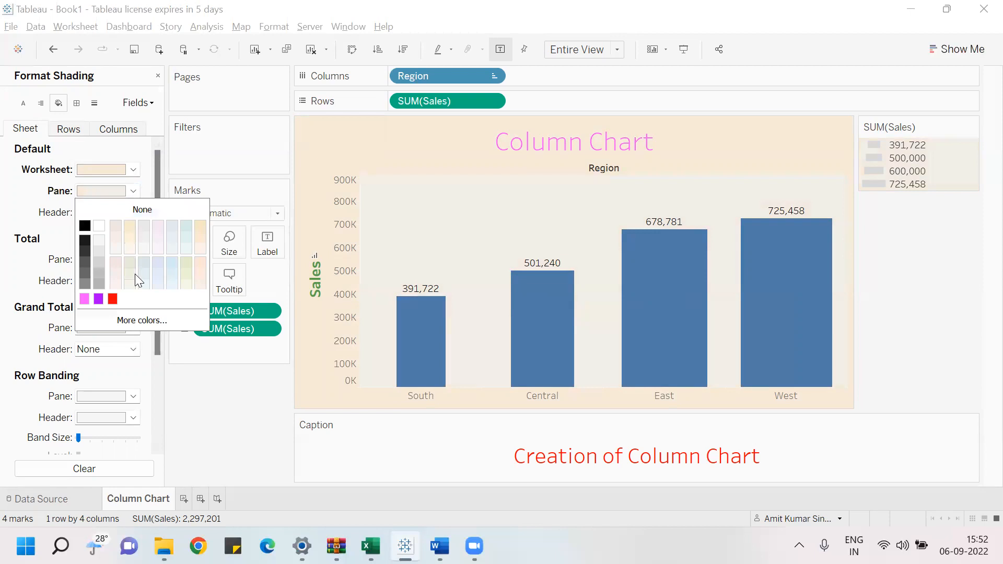
{"action": "left_click", "coordinate": [112, 299]}
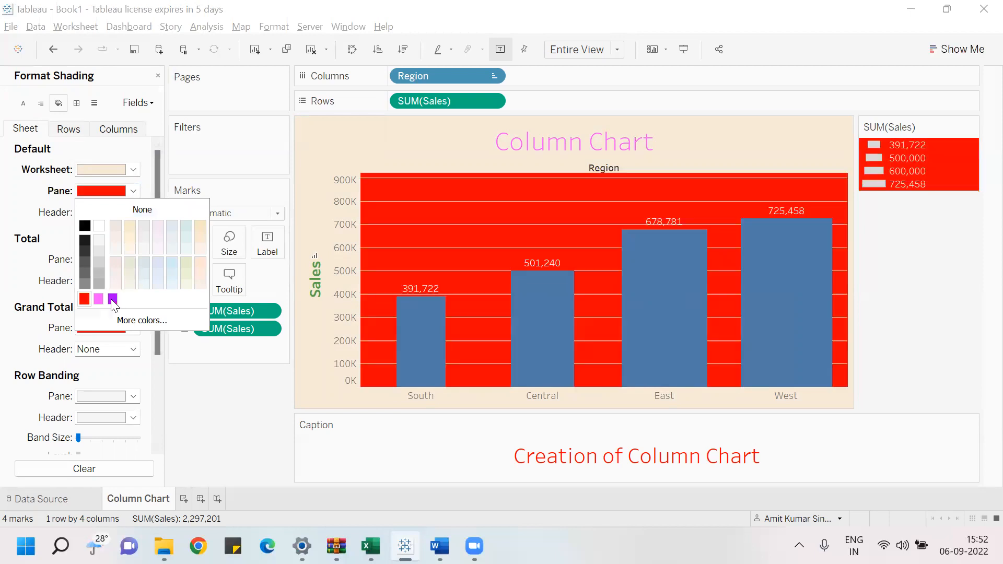
{"action": "left_click", "coordinate": [192, 382]}
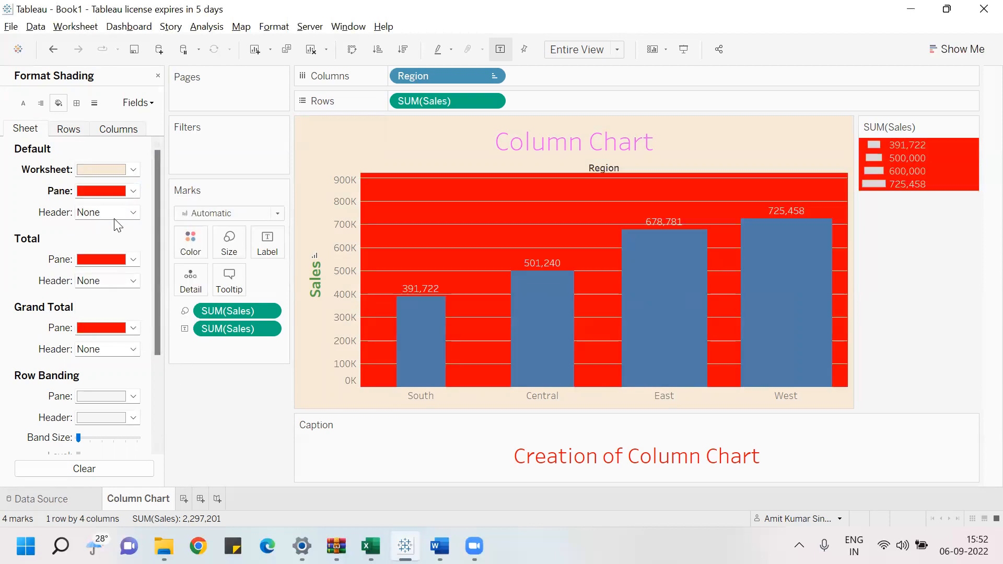
- Set the sheet's Total pane shading to purple and increase the row banding's band size
{"action": "left_click", "coordinate": [135, 259]}
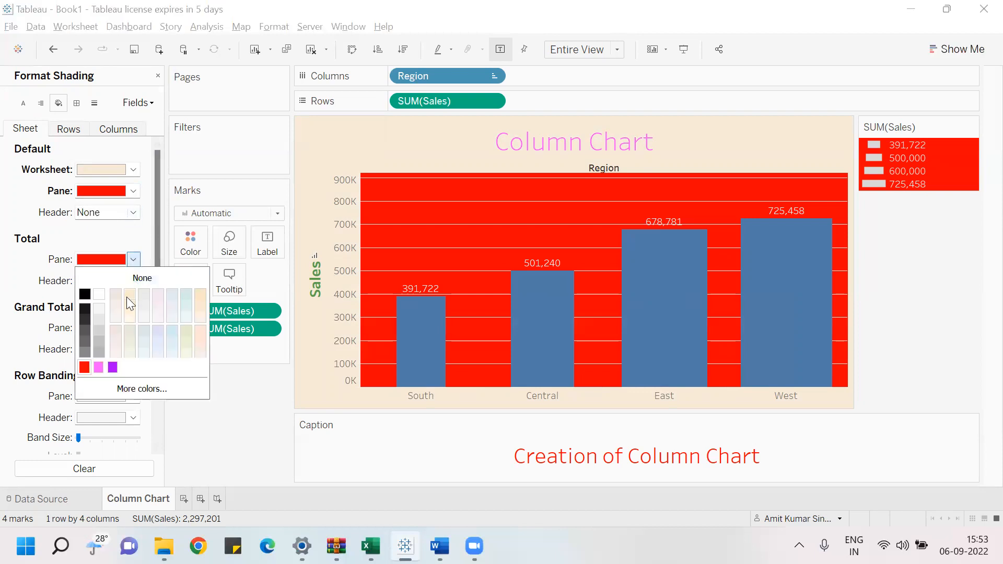
{"action": "left_click", "coordinate": [112, 368]}
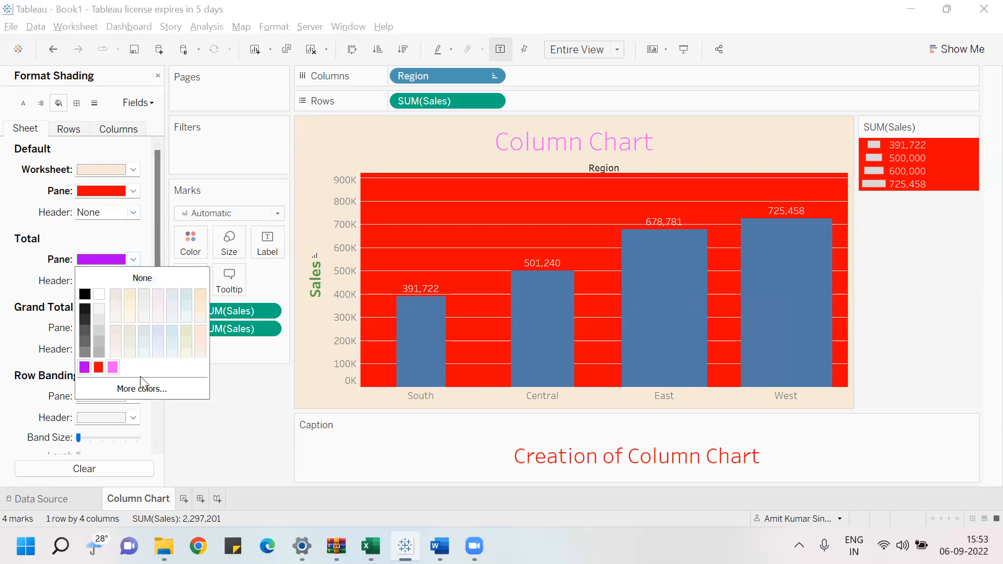
{"action": "left_click", "coordinate": [265, 402]}
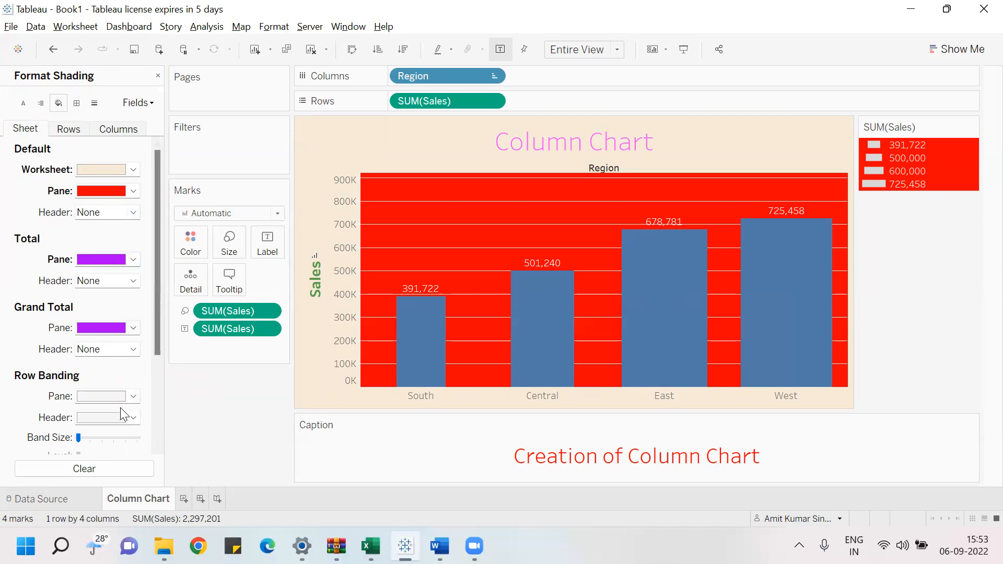
{"action": "left_click", "coordinate": [107, 438]}
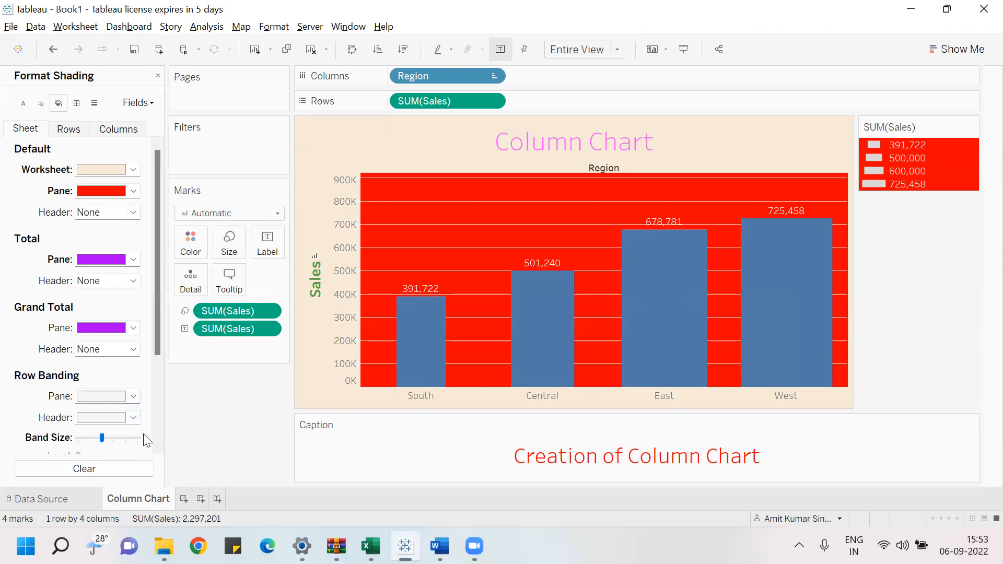
- In the row border formatting, set the Grand Total pane and header borders to None
{"action": "left_click", "coordinate": [78, 128]}
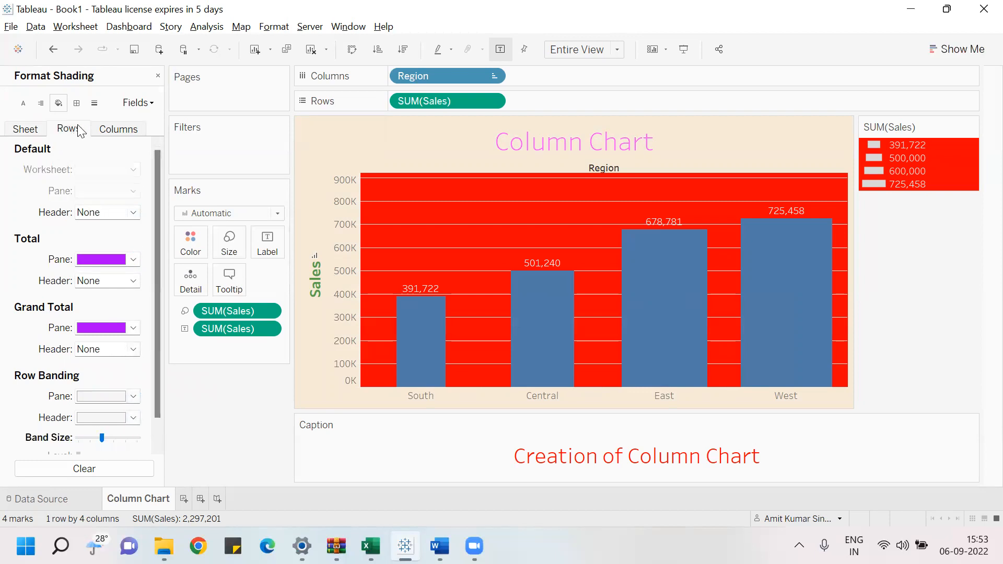
{"action": "left_click", "coordinate": [77, 104]}
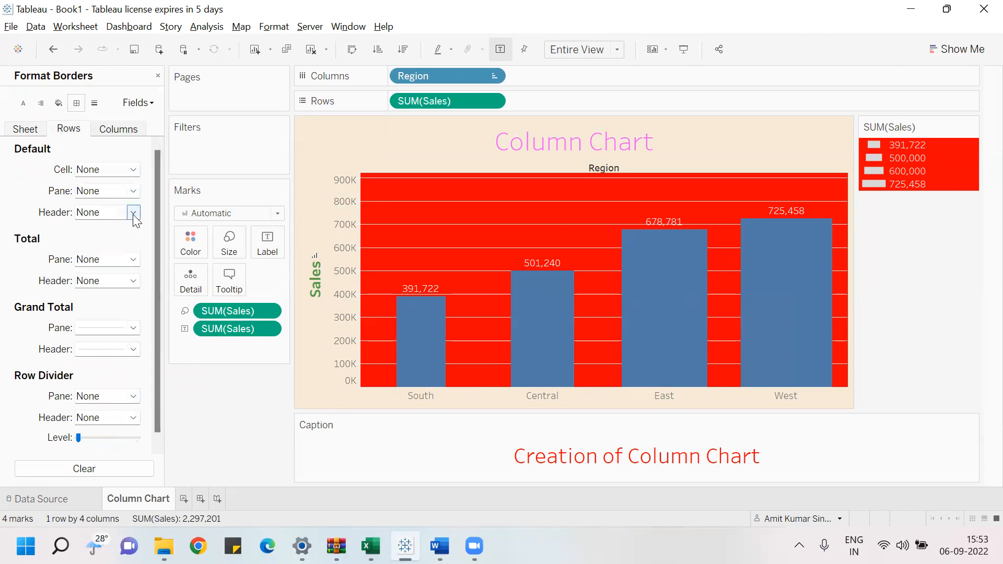
{"action": "left_click", "coordinate": [124, 329]}
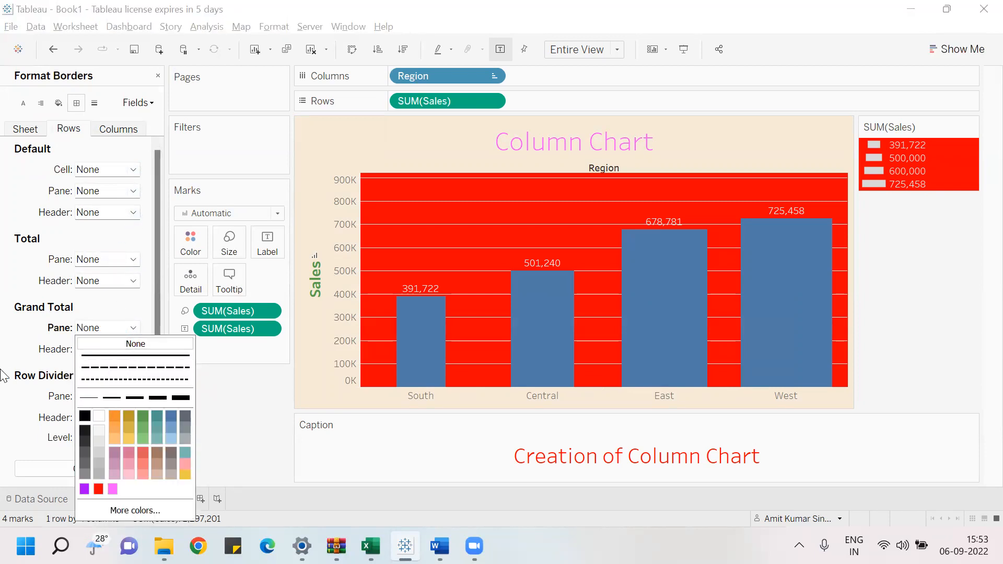
{"action": "left_click", "coordinate": [136, 344]}
{"action": "left_click", "coordinate": [133, 350]}
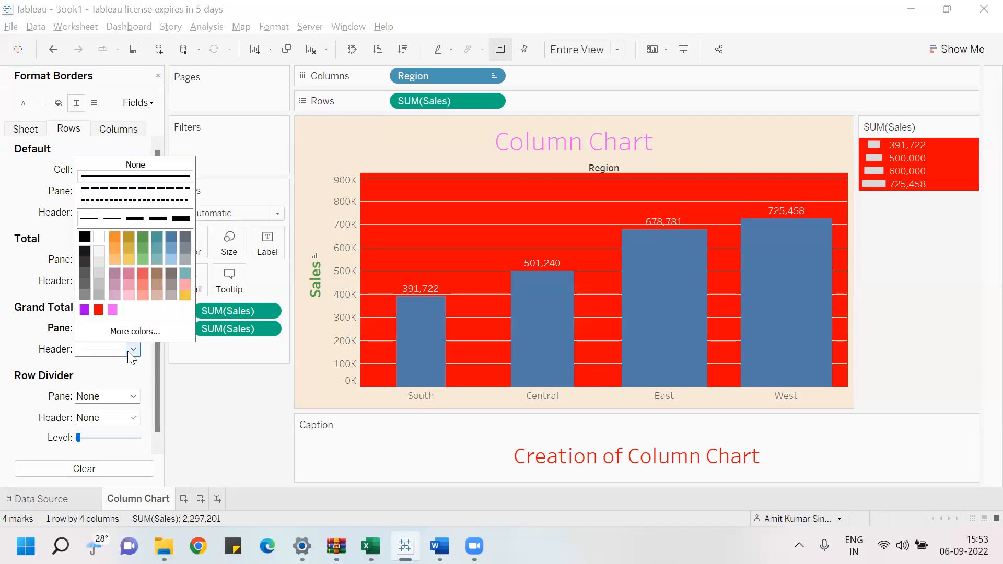
{"action": "left_click", "coordinate": [111, 166]}
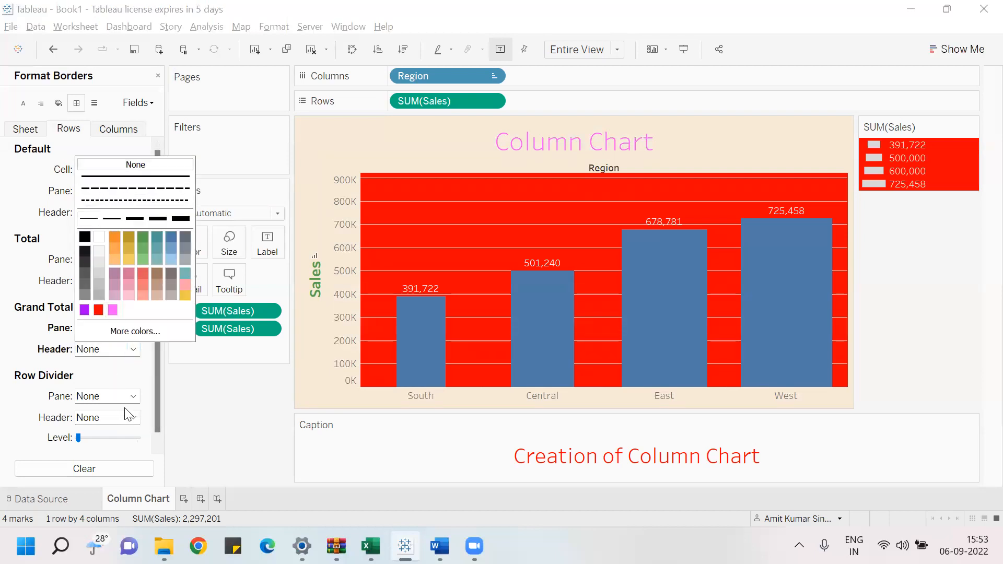
{"action": "left_click", "coordinate": [199, 398]}
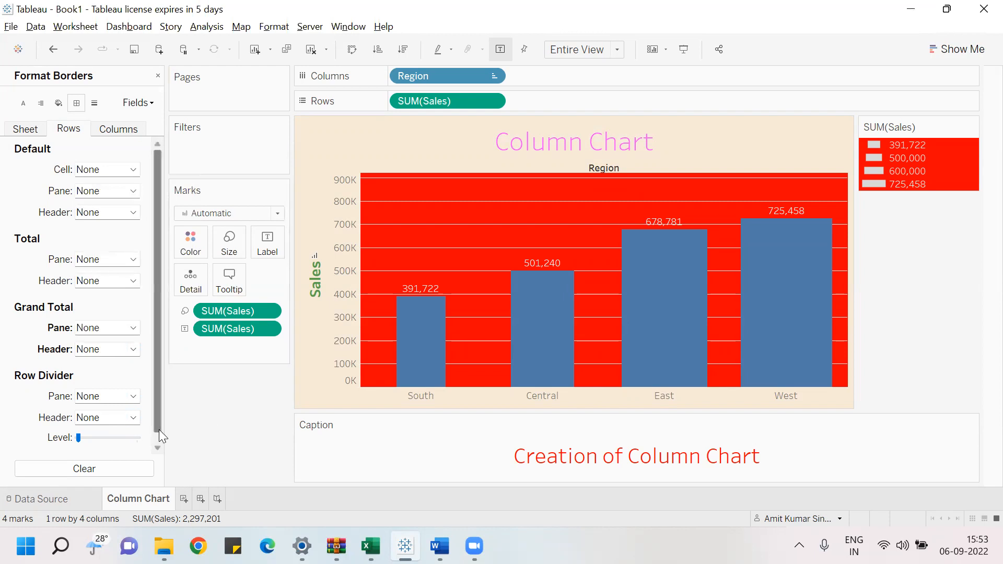
{"action": "scroll", "coordinate": [159, 427], "scroll_direction": "down", "scroll_amount": 1}
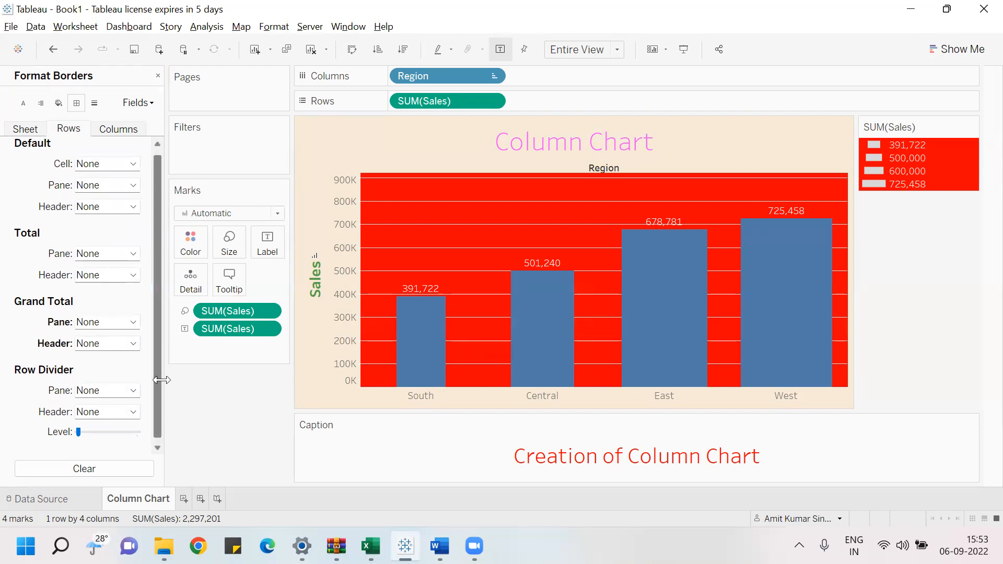
{"action": "scroll", "coordinate": [158, 365], "scroll_direction": "up", "scroll_amount": 1}
- Open the line formatting for rows and set both the grid lines and zero lines to None
{"action": "left_click", "coordinate": [94, 103]}
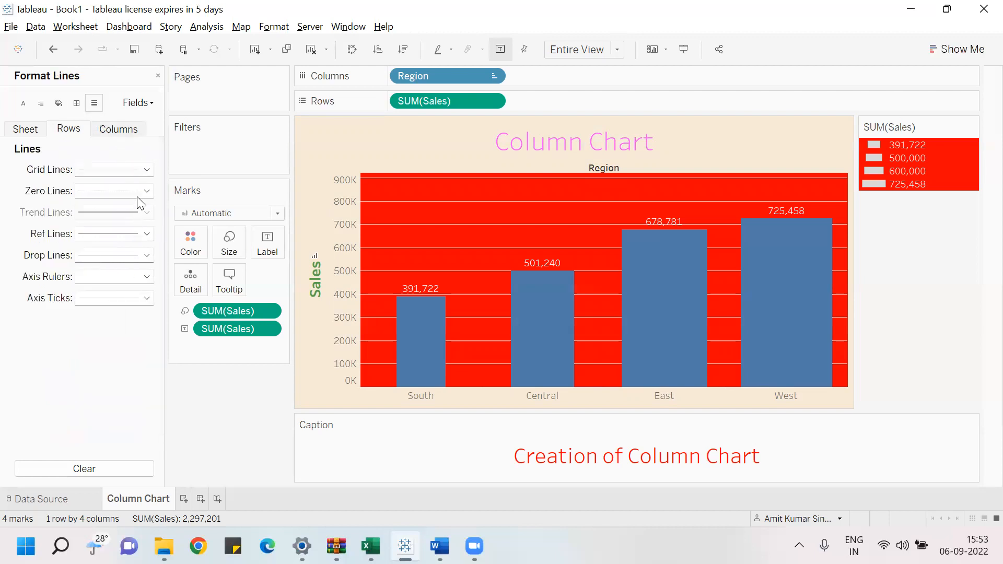
{"action": "left_click", "coordinate": [146, 169]}
{"action": "left_click", "coordinate": [135, 186]}
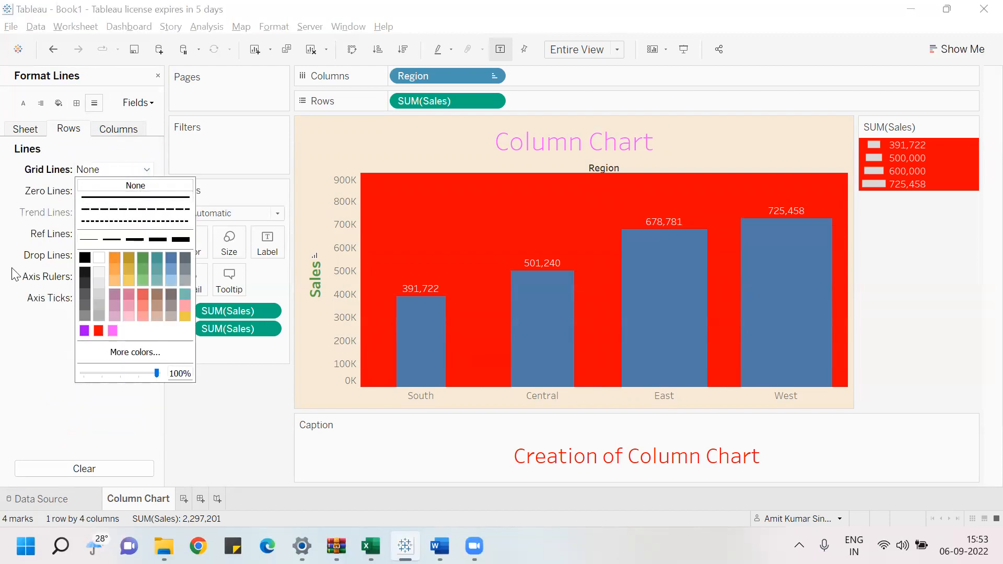
{"action": "left_click", "coordinate": [13, 345]}
{"action": "left_click", "coordinate": [148, 191]}
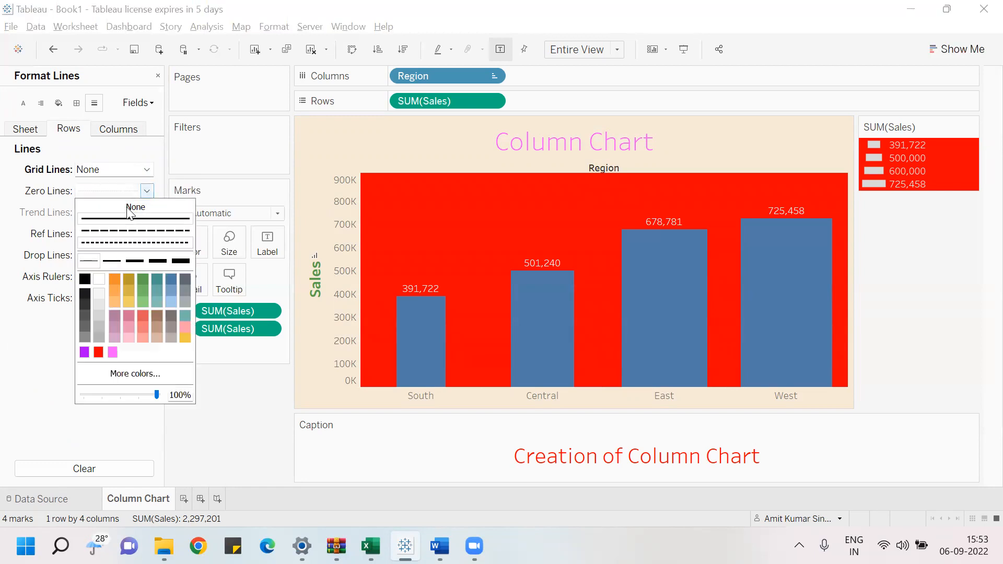
{"action": "left_click", "coordinate": [130, 208]}
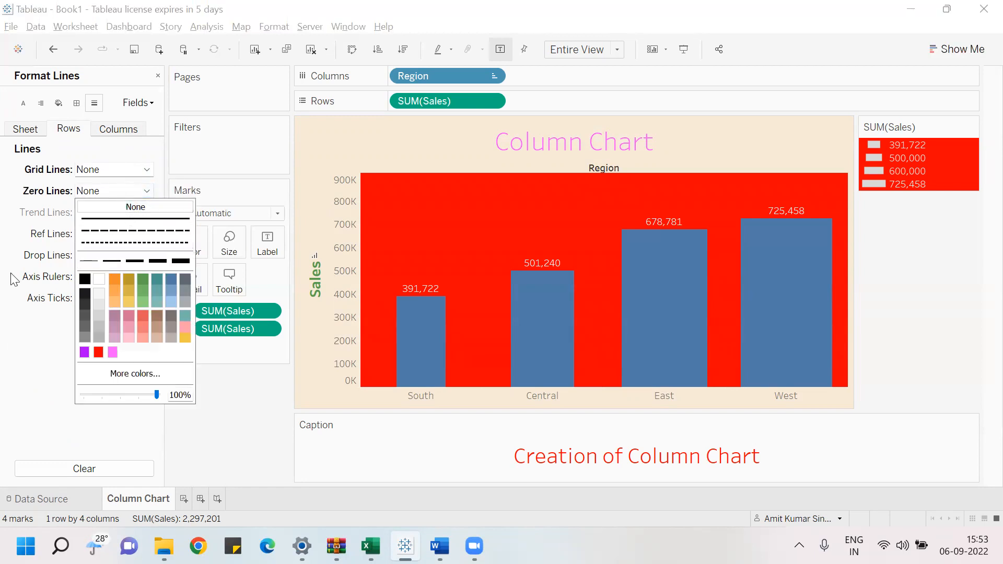
{"action": "left_click", "coordinate": [4, 348]}
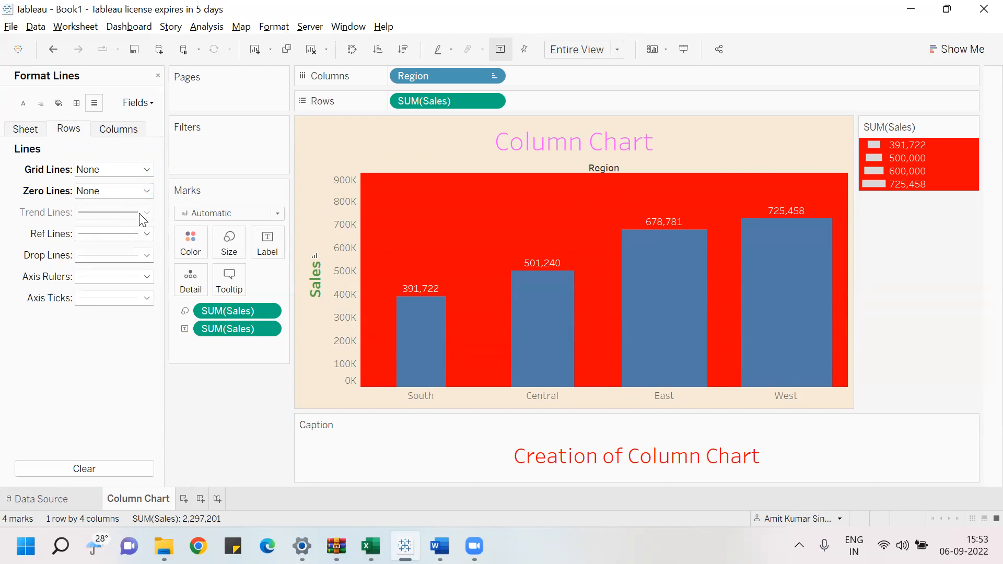
- Set the reference lines and drop lines for rows to None
{"action": "left_click", "coordinate": [147, 234]}
{"action": "left_click", "coordinate": [131, 250]}
{"action": "left_click", "coordinate": [31, 321]}
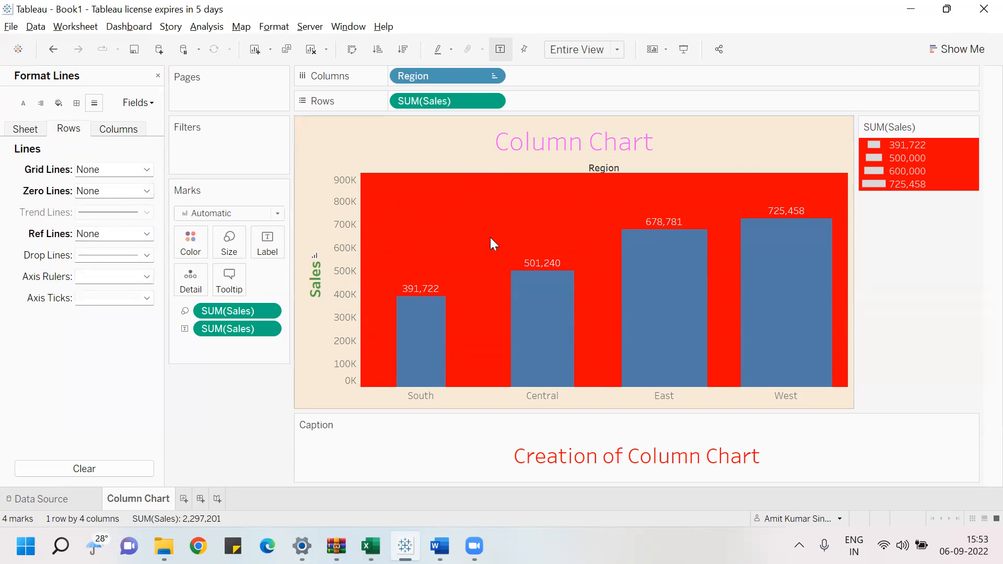
{"action": "left_click", "coordinate": [146, 256]}
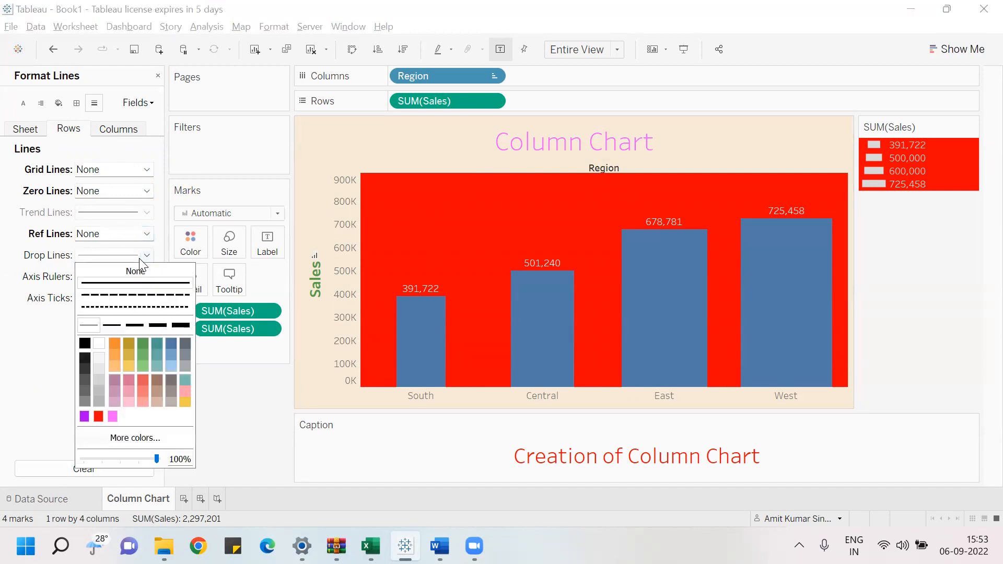
{"action": "left_click", "coordinate": [135, 271]}
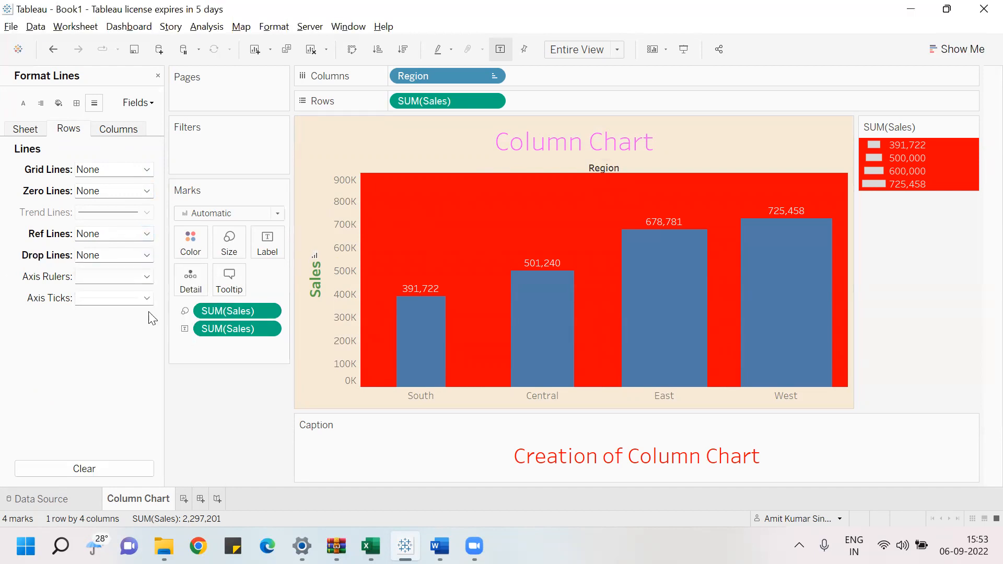
- Set the axis rulers and axis ticks for rows to None
{"action": "left_click", "coordinate": [147, 277]}
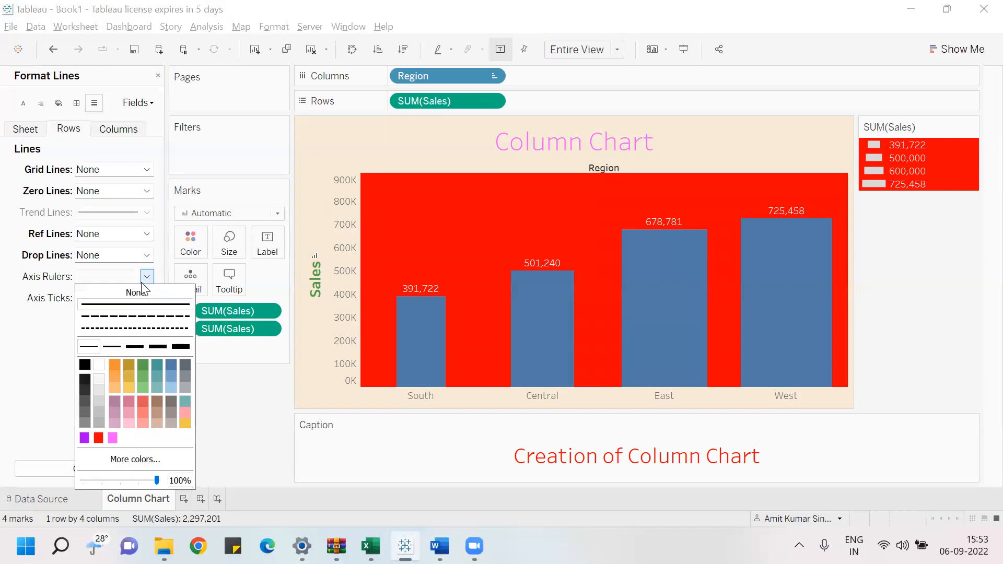
{"action": "left_click", "coordinate": [135, 291]}
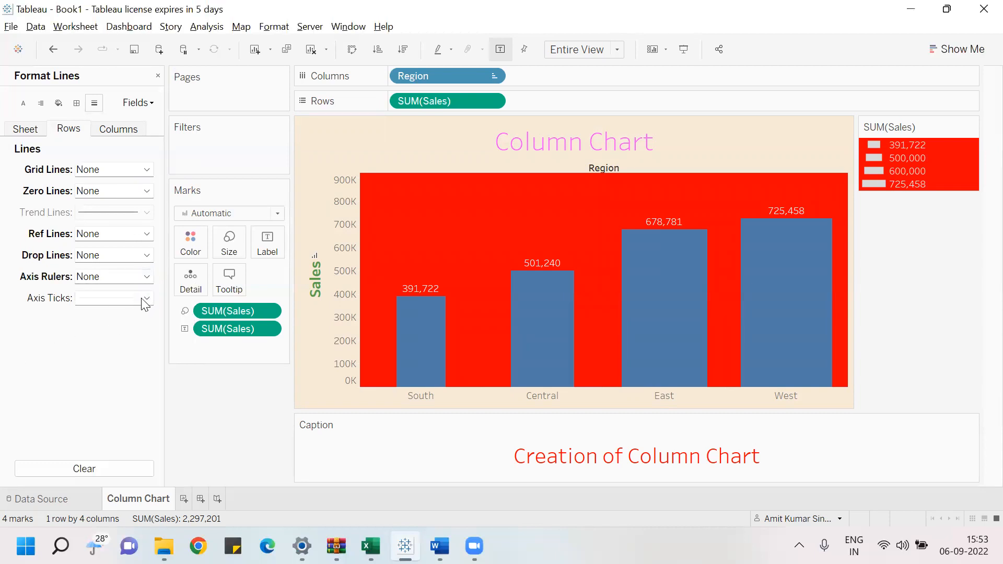
{"action": "left_click", "coordinate": [146, 298]}
{"action": "left_click", "coordinate": [121, 316]}
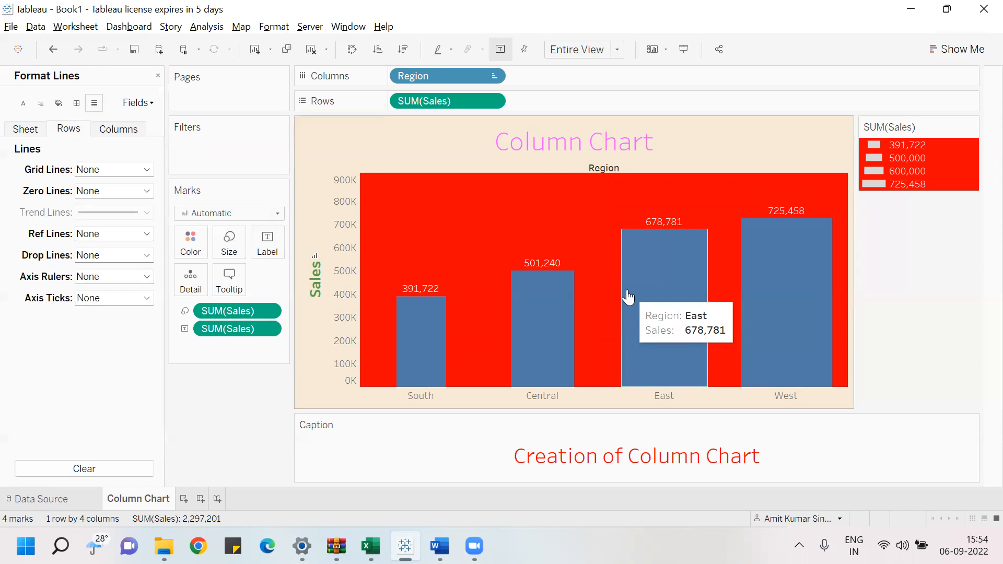
- Create a new worksheet with Sub-Category as columns and Sales as rows, and label the bars with Sales
{"action": "left_click", "coordinate": [184, 498]}
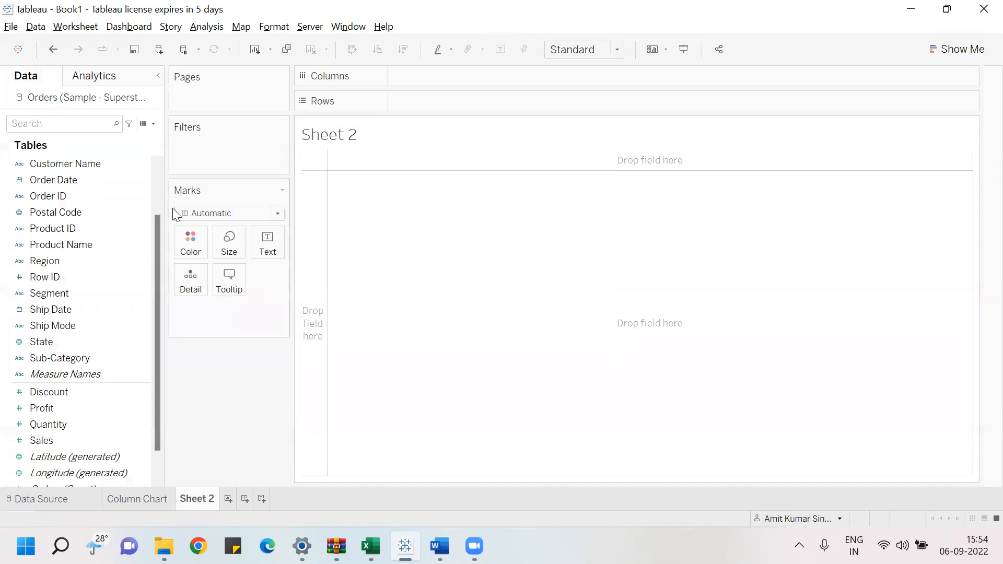
{"action": "left_click", "coordinate": [84, 359]}
{"action": "left_click_drag", "start_coordinate": [84, 360], "coordinate": [441, 81]}
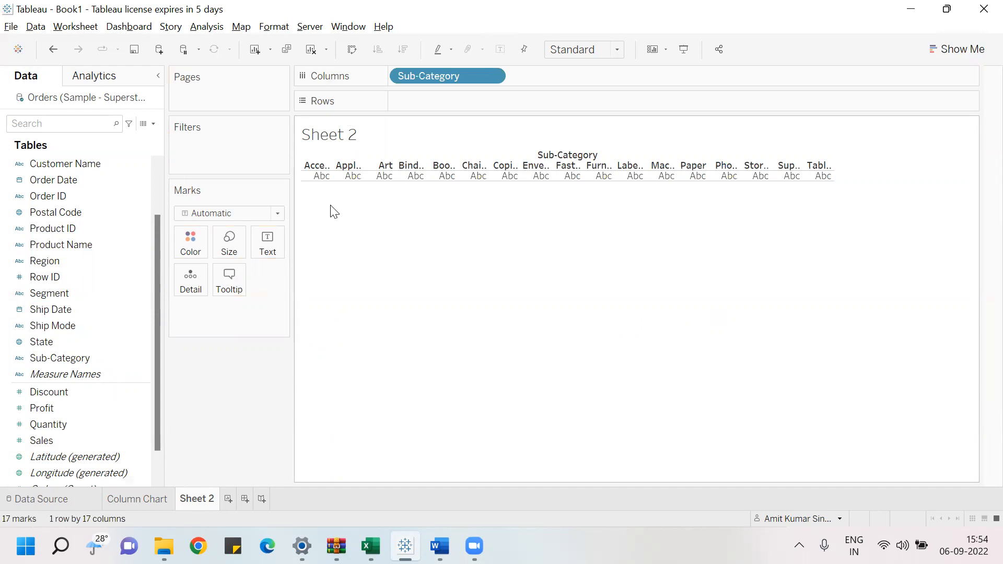
{"action": "left_click_drag", "start_coordinate": [76, 441], "coordinate": [450, 102]}
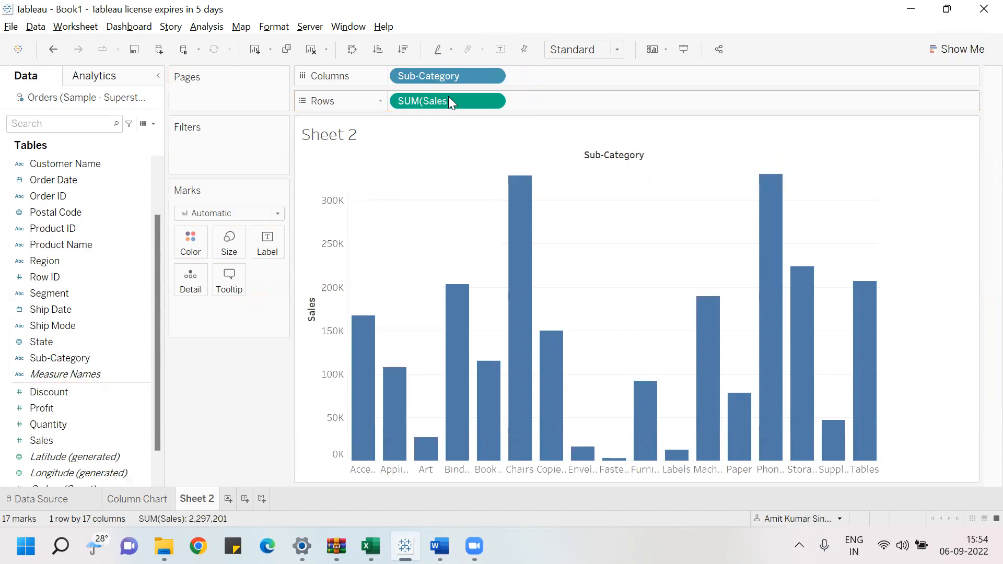
{"action": "left_click_drag", "start_coordinate": [55, 447], "coordinate": [273, 242]}
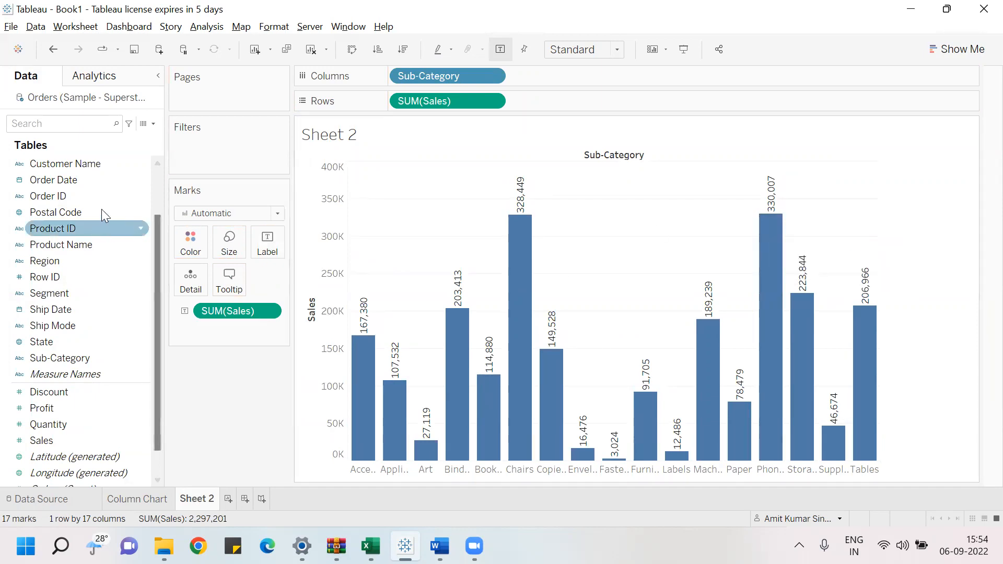
- Replace Sub-Category with Category in the columns and fit the chart to Entire View
{"action": "left_click_drag", "start_coordinate": [478, 77], "coordinate": [94, 311]}
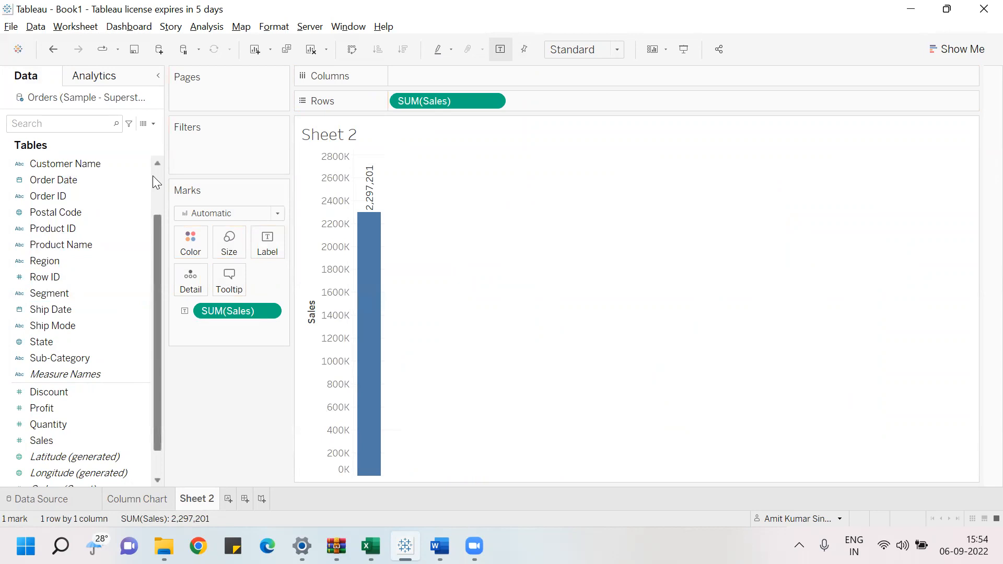
{"action": "scroll", "coordinate": [152, 176], "scroll_direction": "up", "scroll_amount": 2}
{"action": "left_click_drag", "start_coordinate": [86, 166], "coordinate": [434, 90]}
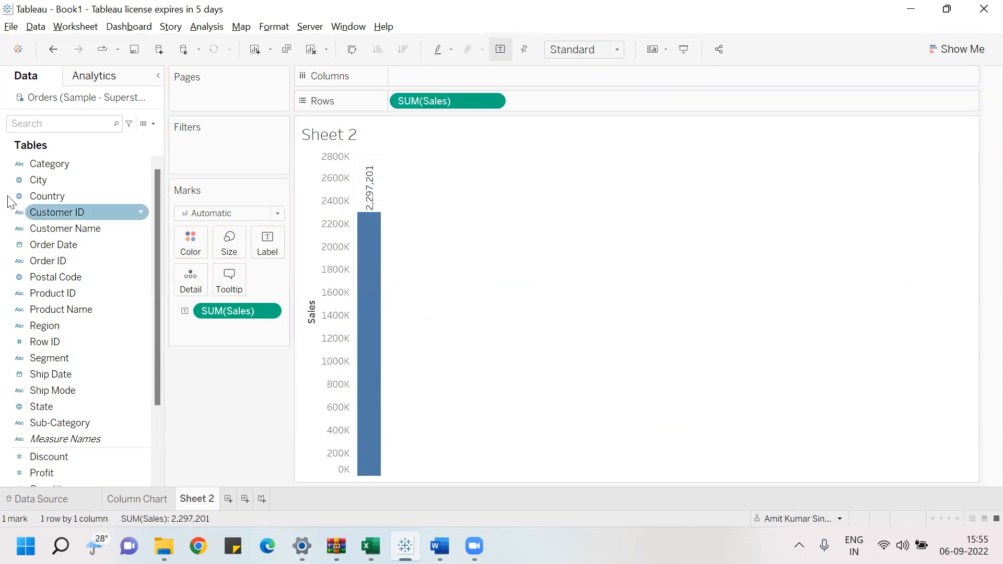
{"action": "left_click_drag", "start_coordinate": [31, 164], "coordinate": [421, 76]}
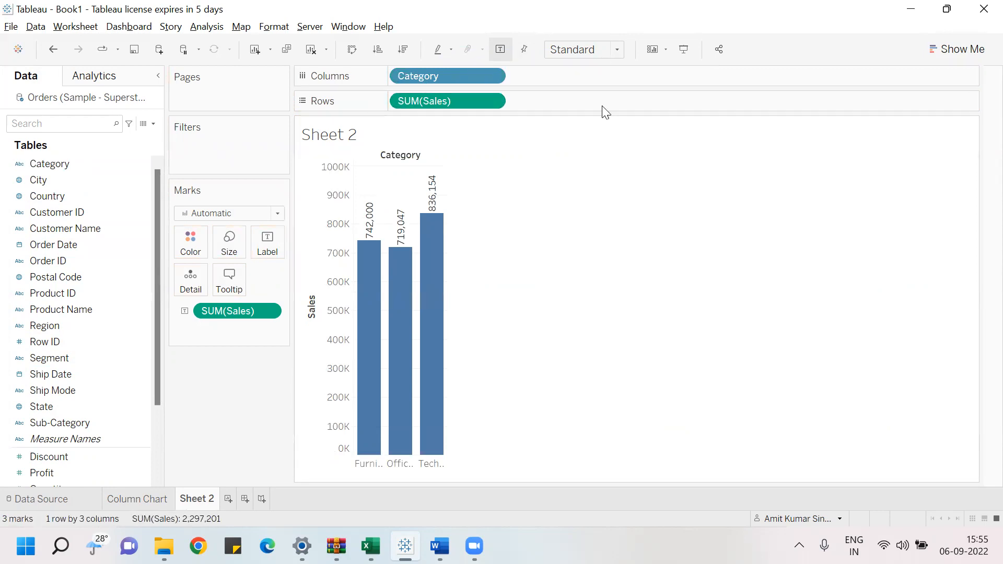
{"action": "left_click", "coordinate": [617, 49]}
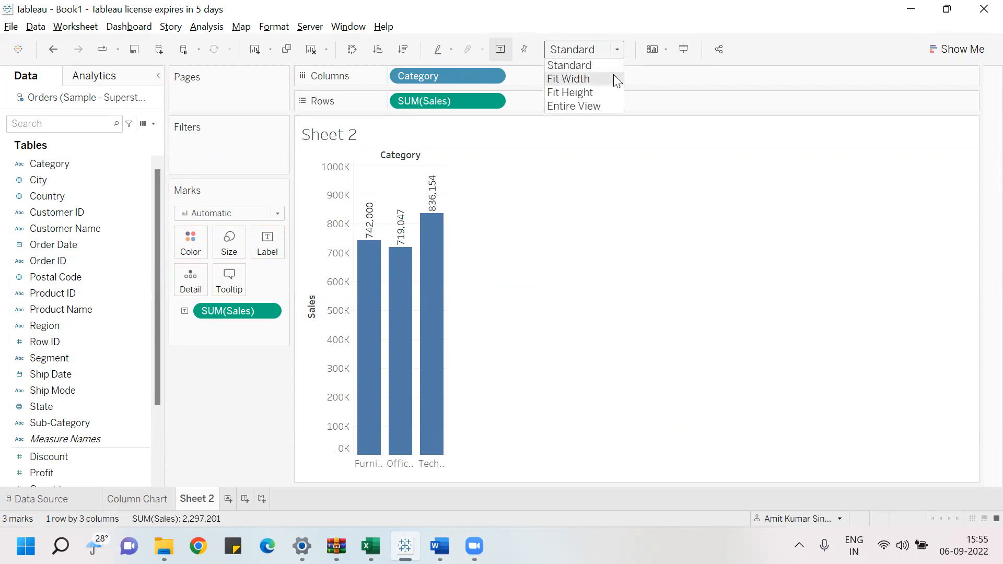
{"action": "left_click", "coordinate": [612, 105]}
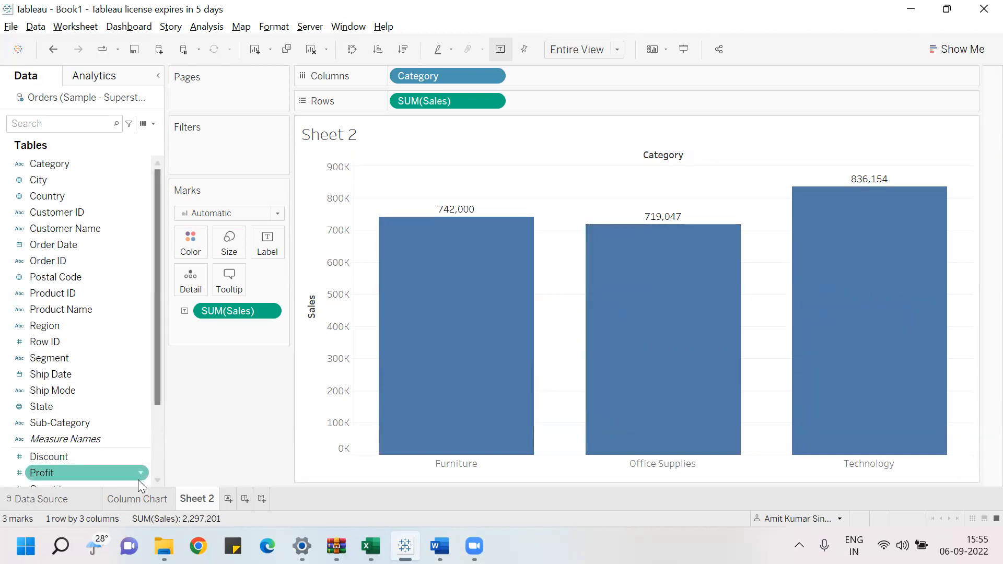
- Return to the Column Chart sheet and try to share the workbook through Tableau Server
{"action": "left_click", "coordinate": [138, 499]}
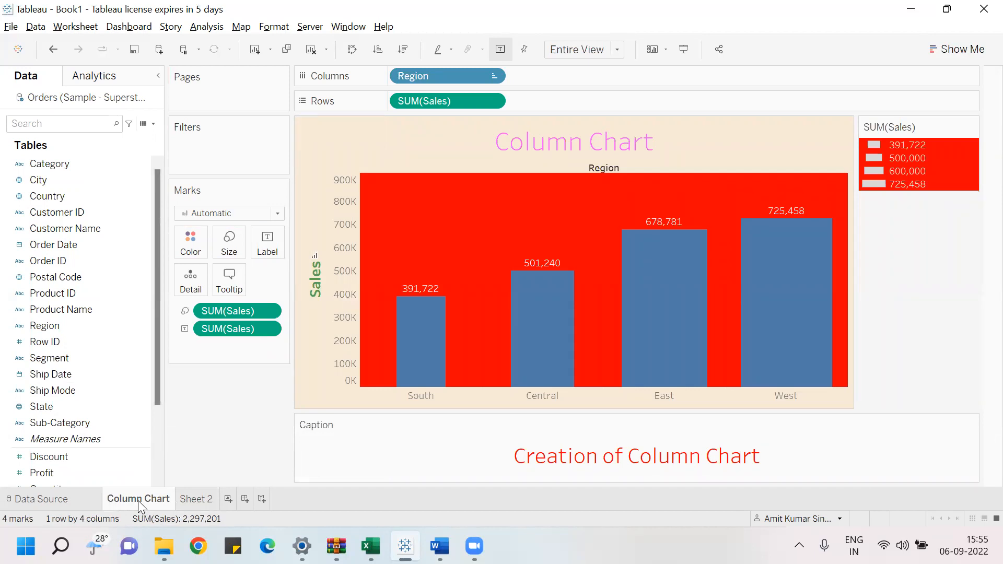
{"action": "left_click", "coordinate": [710, 47]}
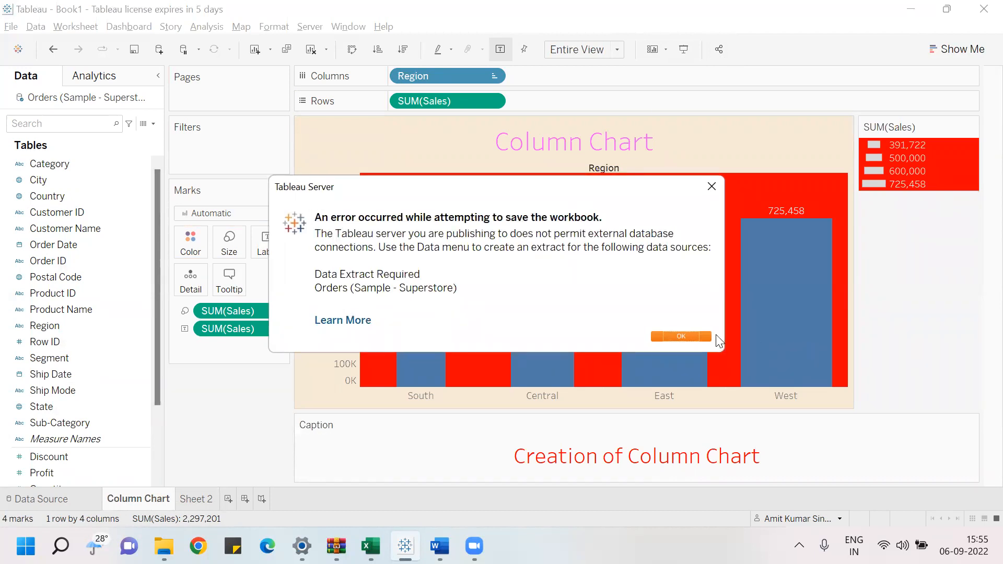
{"action": "left_click", "coordinate": [687, 336]}
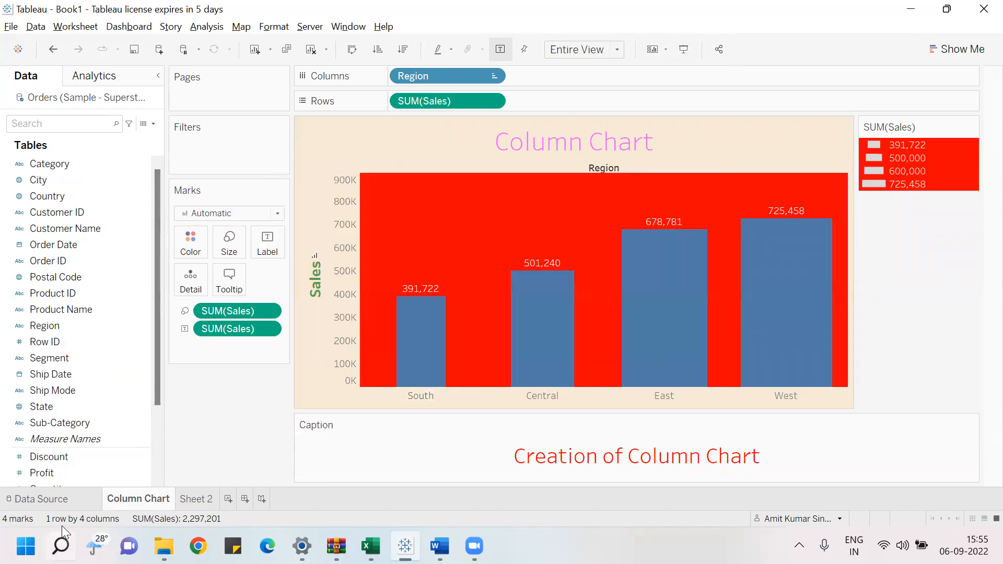
- Switch the Orders data source connection to Extract and save the extract as Orders (Sample - Superstore) in Downloads, replacing the existing file
{"action": "left_click", "coordinate": [39, 499]}
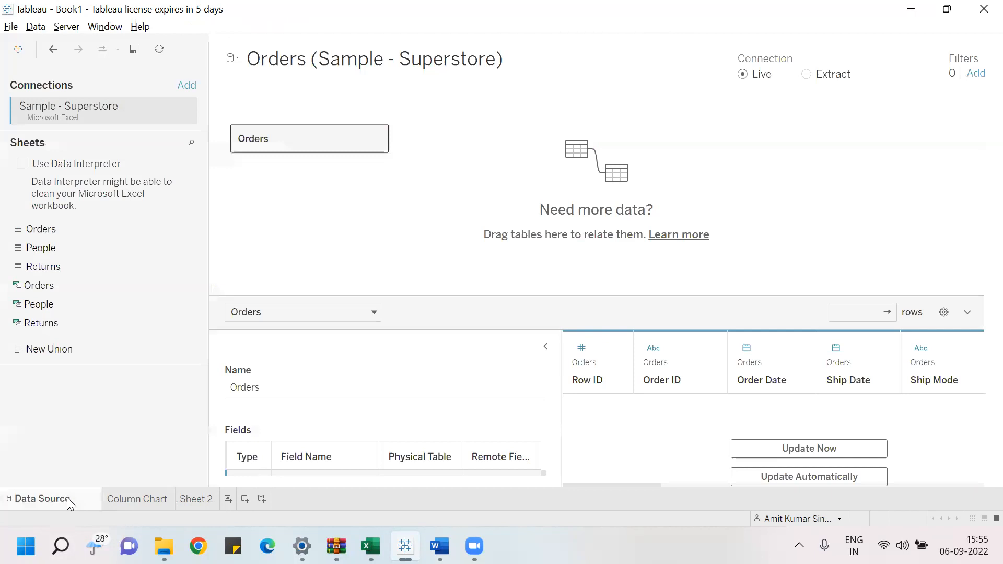
{"action": "left_click", "coordinate": [807, 74]}
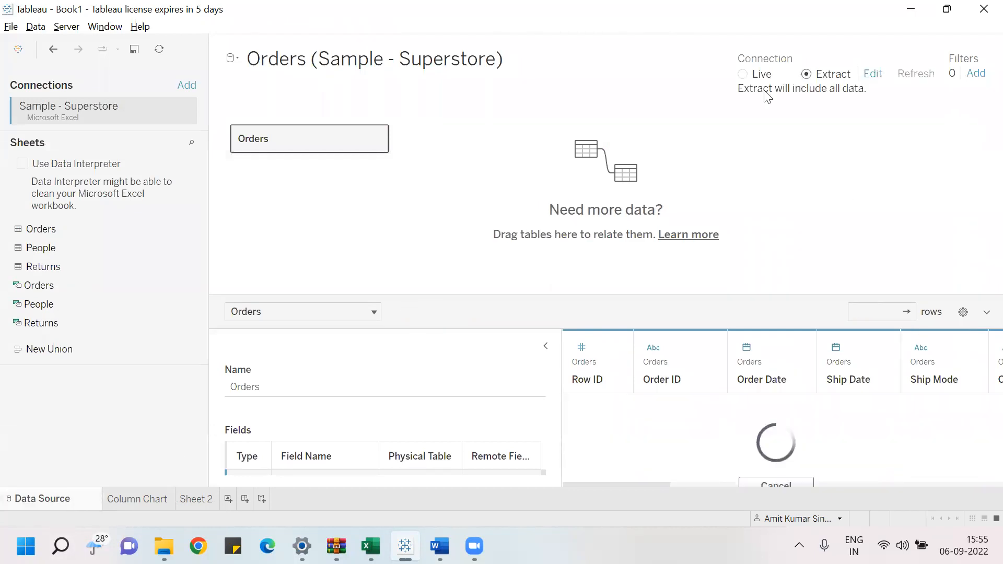
{"action": "left_click", "coordinate": [152, 503]}
{"action": "left_click", "coordinate": [372, 371]}
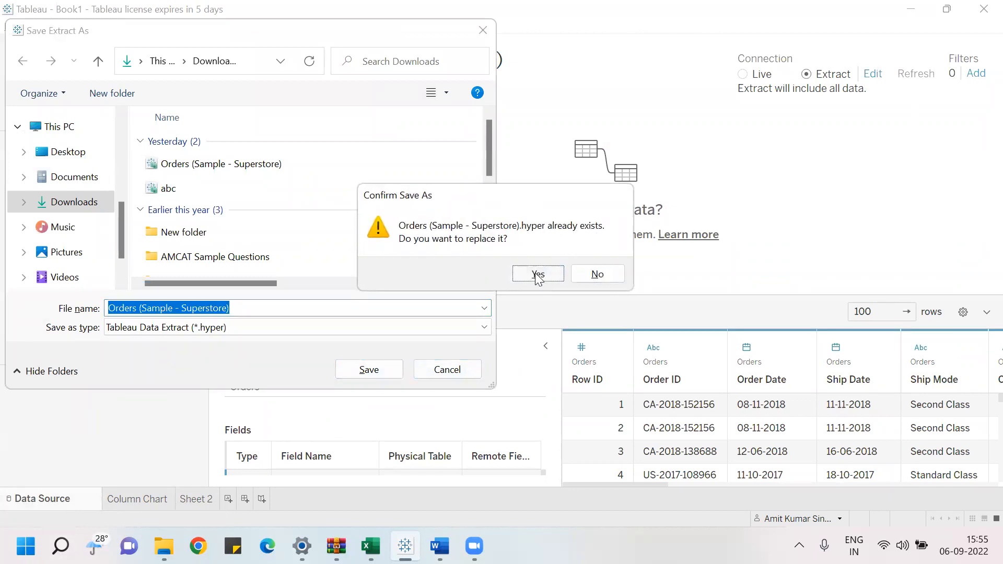
{"action": "left_click", "coordinate": [541, 274]}
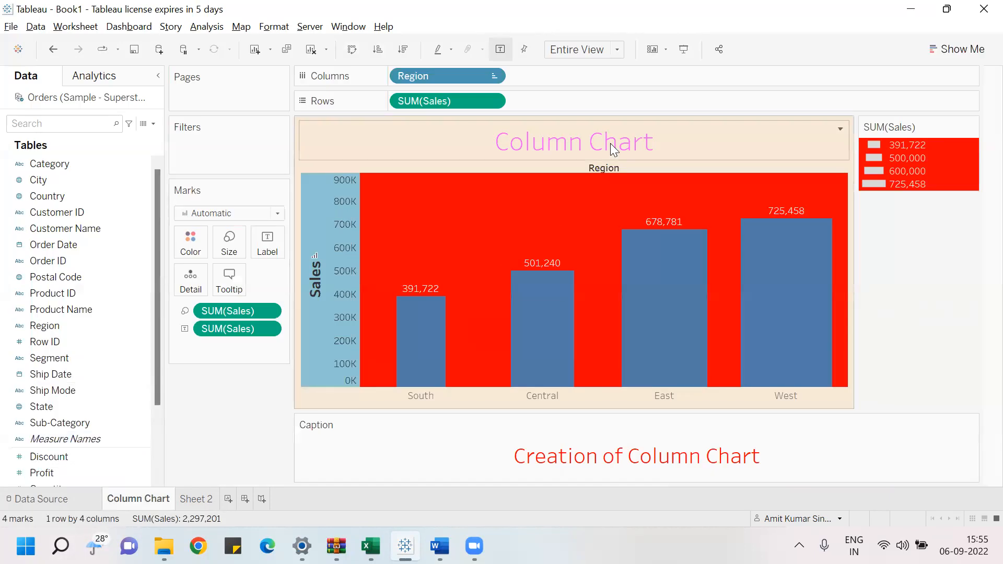
- Share the workbook to Tableau Public with the title Column Chart, and return from the published page to the workbook
{"action": "left_click", "coordinate": [710, 53]}
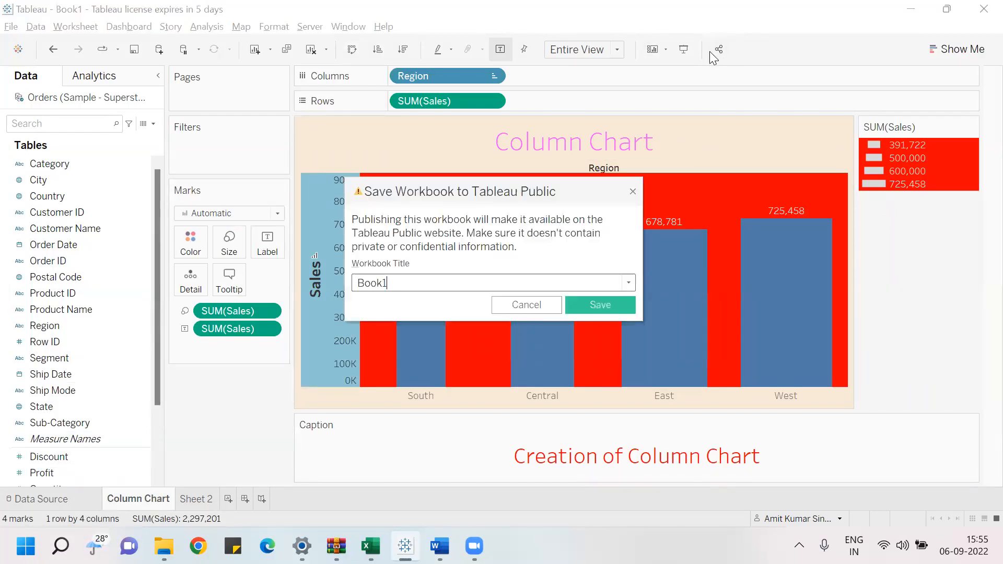
{"action": "left_click", "coordinate": [432, 282]}
{"action": "key", "text": "BackSpace"}
{"action": "key", "text": "BackSpace"}
{"action": "key", "text": "BackSpace"}
{"action": "key", "text": "BackSpace"}
{"action": "key", "text": "BackSpace"}
{"action": "type", "text": "Column Chart"}
{"action": "left_click", "coordinate": [581, 304]}
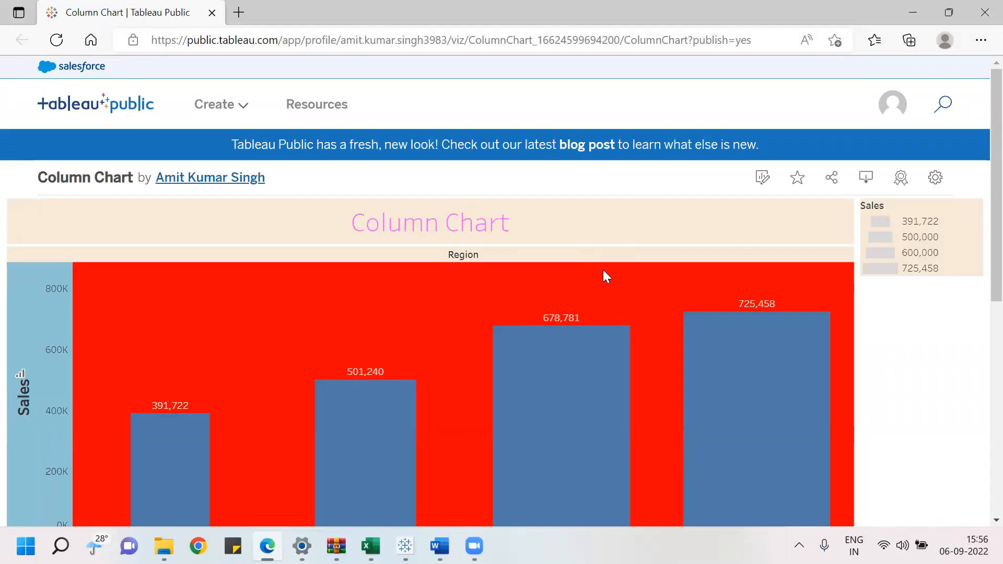
{"action": "mouse_move", "coordinate": [636, 370]}
{"action": "key", "text": "alt+Tab"}
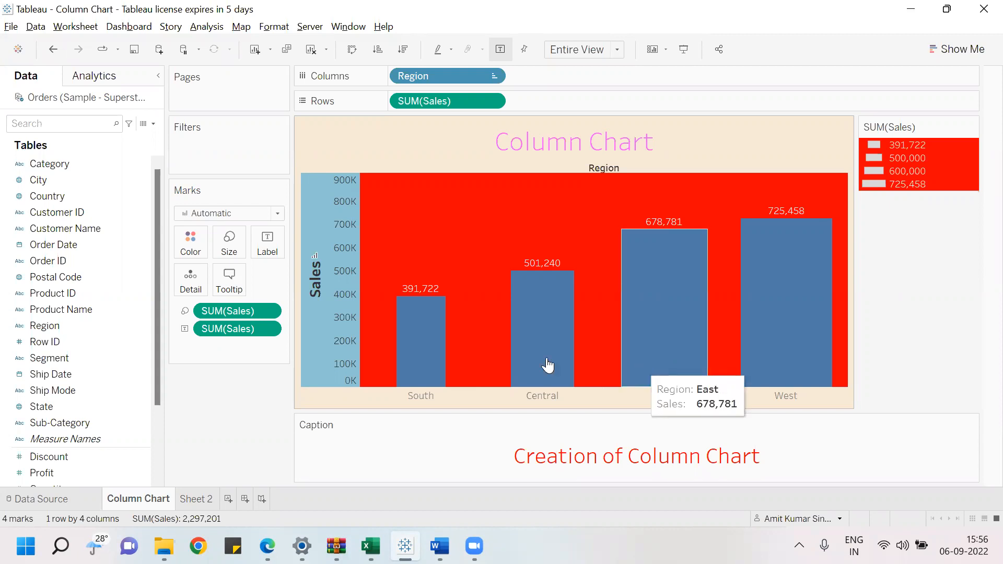
- Create a new worksheet after Sheet 2 with Region as columns and Sales as rows, fitted to Entire View
{"action": "left_click", "coordinate": [196, 500]}
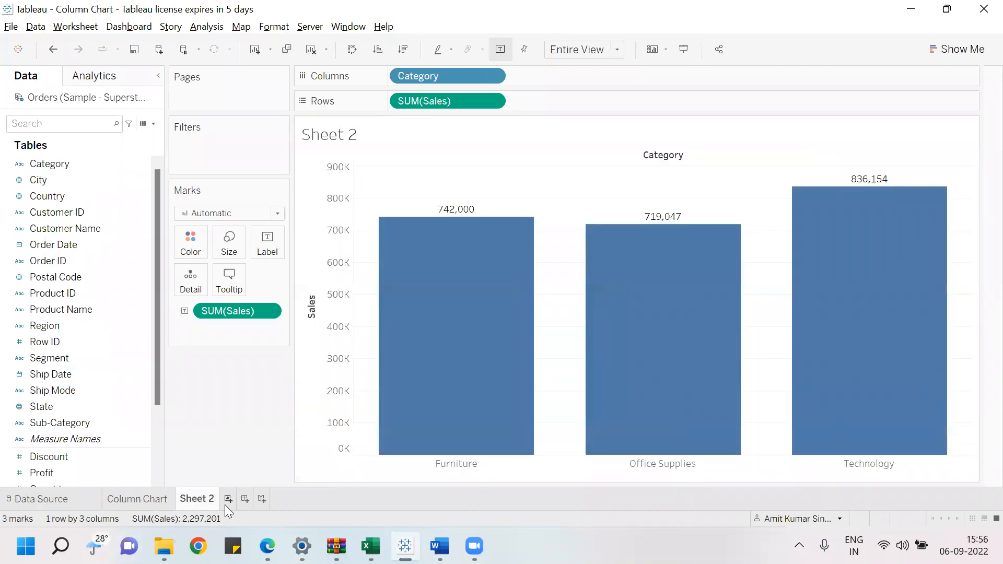
{"action": "left_click", "coordinate": [226, 502]}
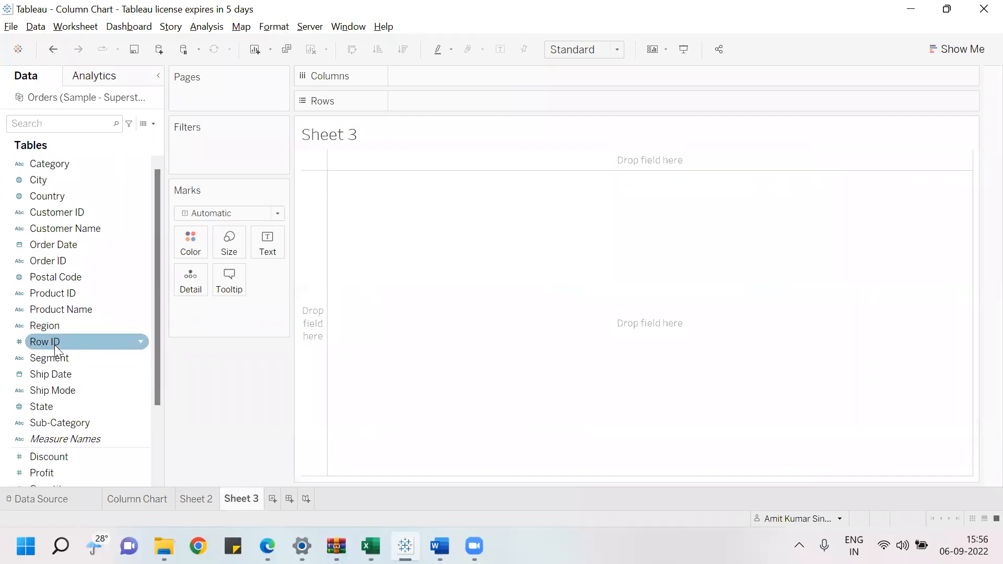
{"action": "left_click_drag", "start_coordinate": [68, 325], "coordinate": [421, 78]}
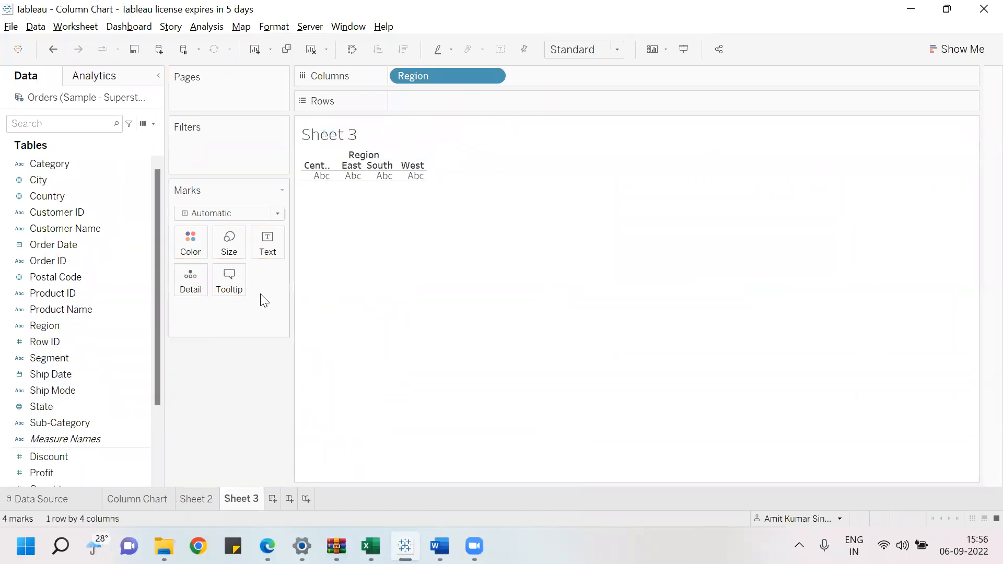
{"action": "left_click_drag", "start_coordinate": [154, 394], "coordinate": [161, 437]}
{"action": "left_click_drag", "start_coordinate": [52, 473], "coordinate": [423, 97]}
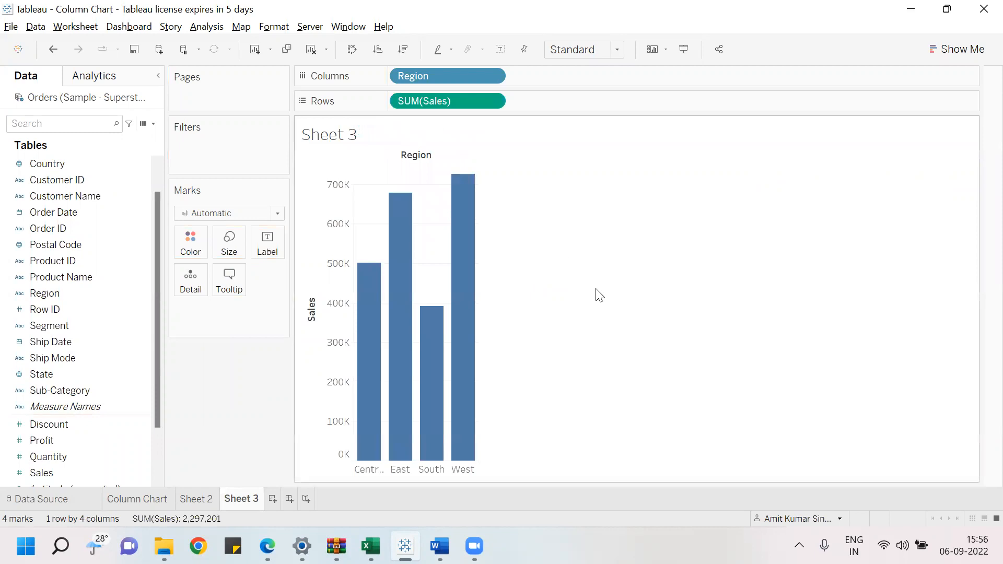
{"action": "left_click", "coordinate": [616, 50]}
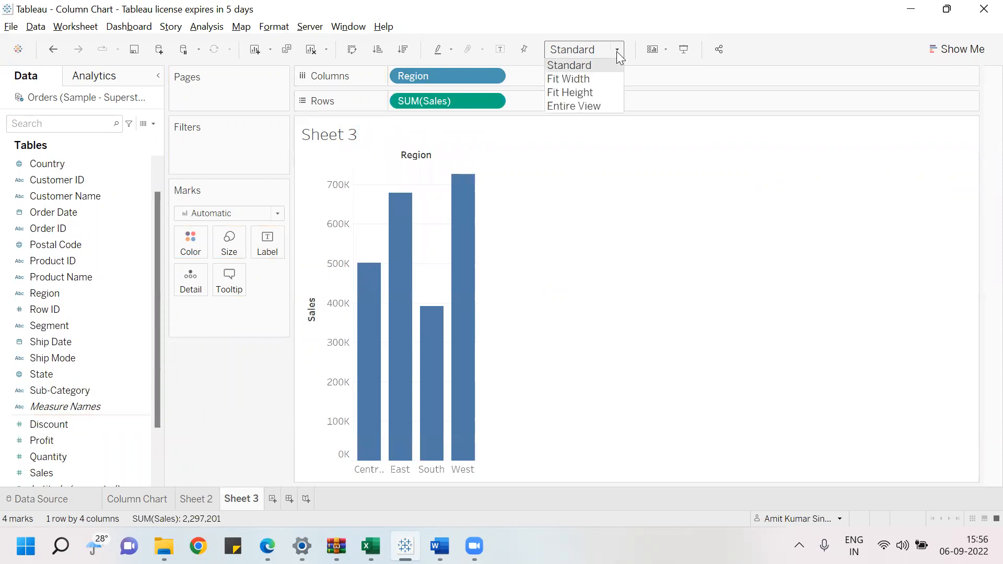
{"action": "left_click", "coordinate": [603, 108]}
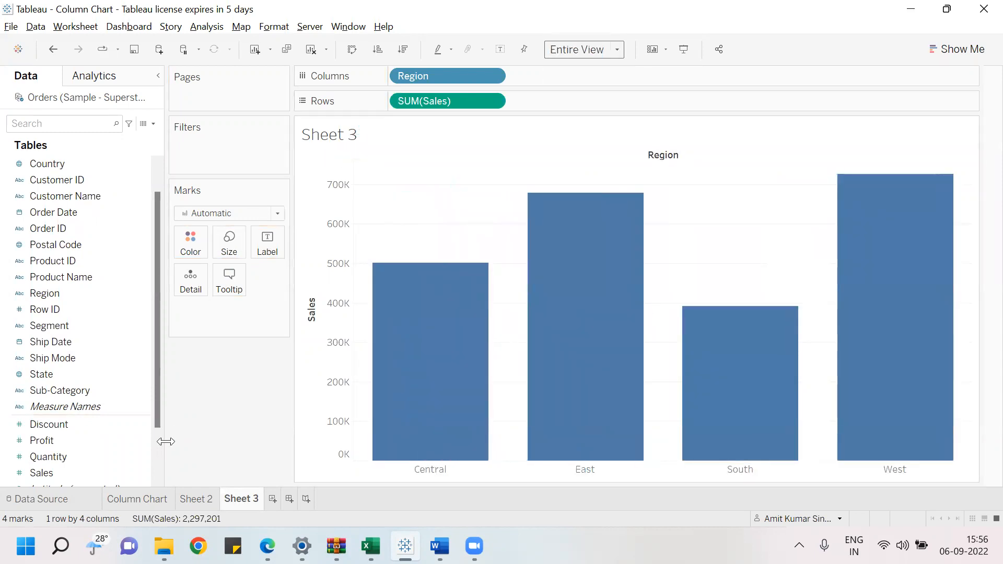
- Rename Sheet 3 as Horizontal Bar Chart
{"action": "double_click", "coordinate": [252, 500]}
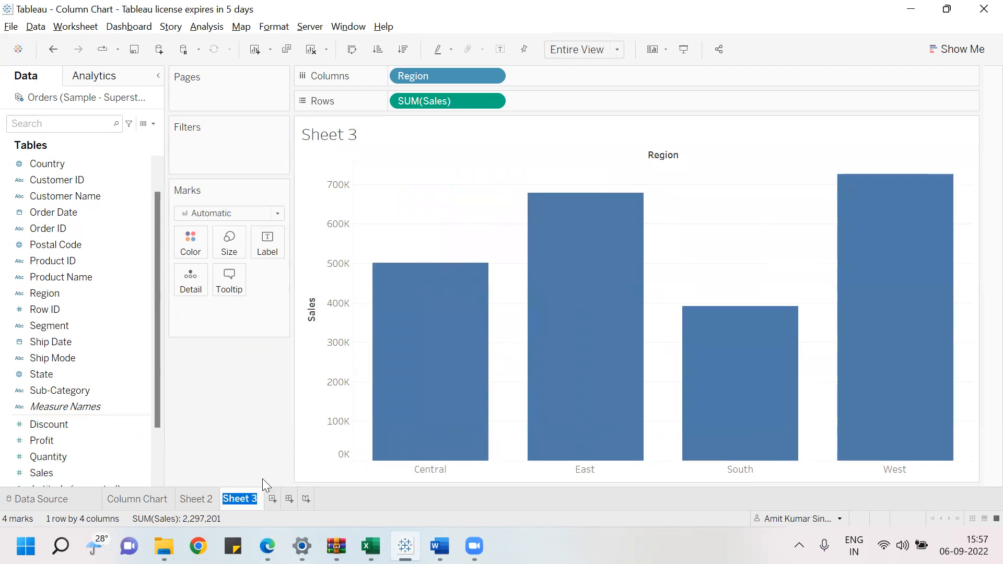
{"action": "type", "text": "Horizontal"}
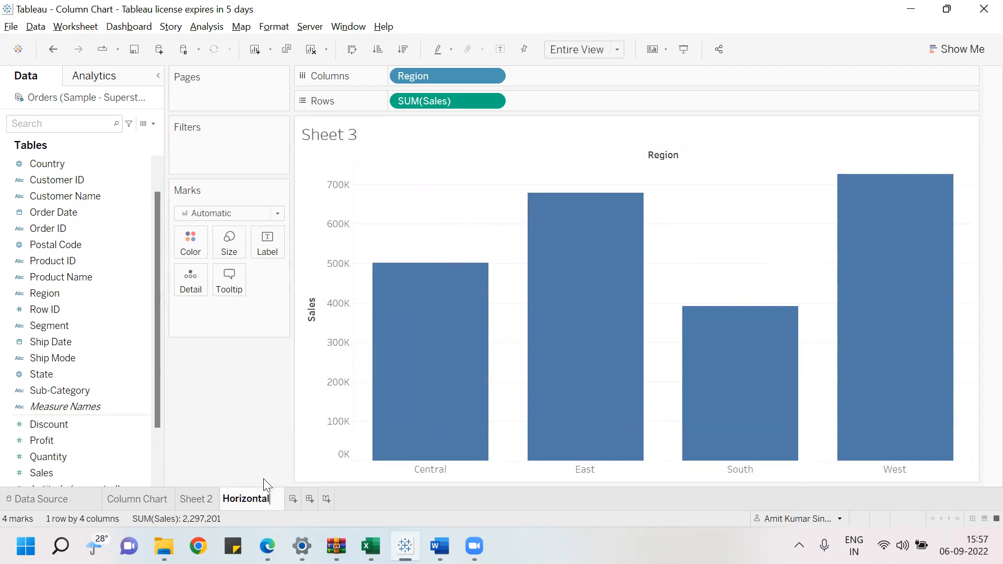
{"action": "type", "text": " Bar Chart"}
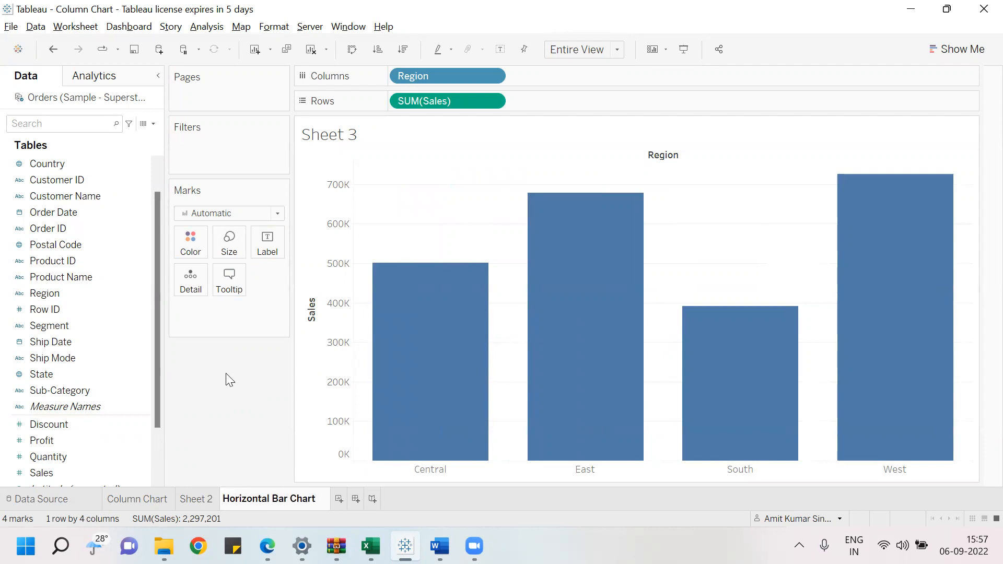
{"action": "key", "text": "Return"}
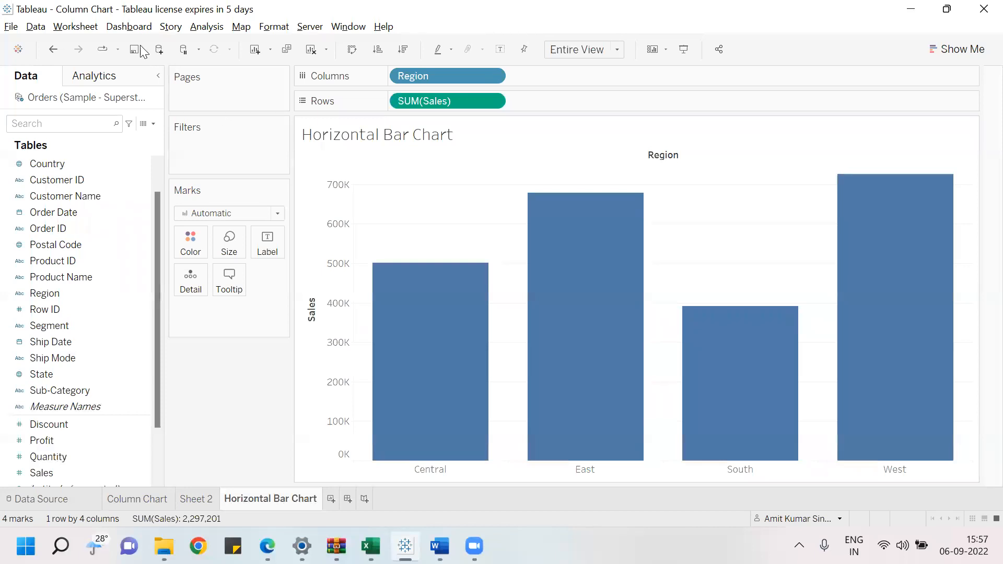
{"action": "left_click", "coordinate": [79, 27]}
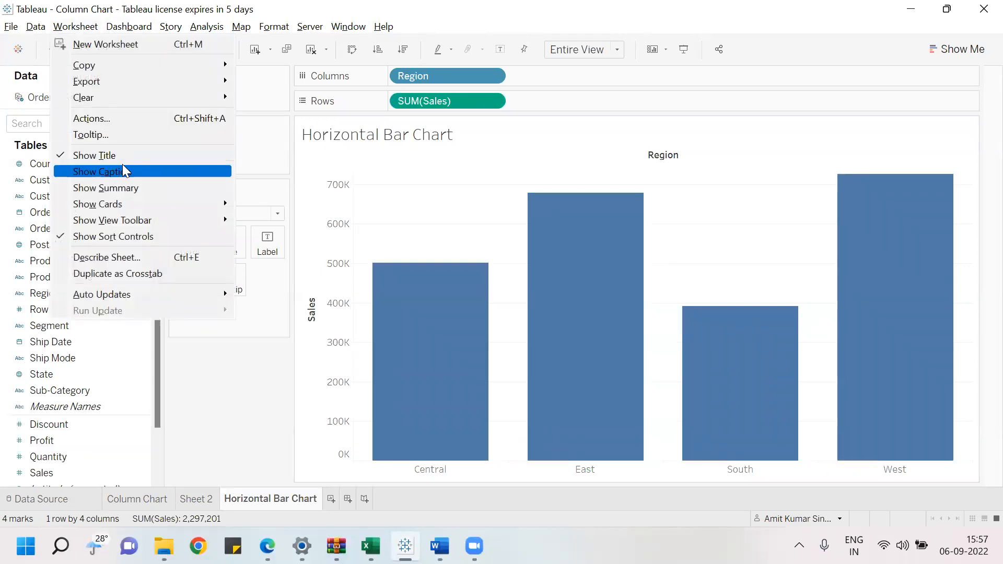
{"action": "left_click", "coordinate": [225, 396]}
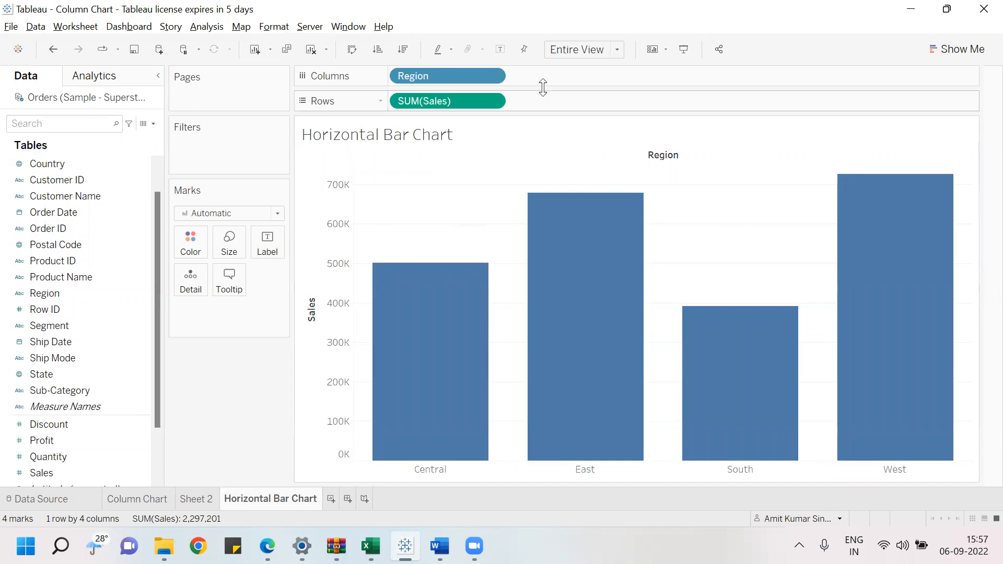
- Swap the fields so Sales is in the columns and Region in the rows, and label the bars with Sales
{"action": "left_click_drag", "start_coordinate": [459, 81], "coordinate": [529, 71]}
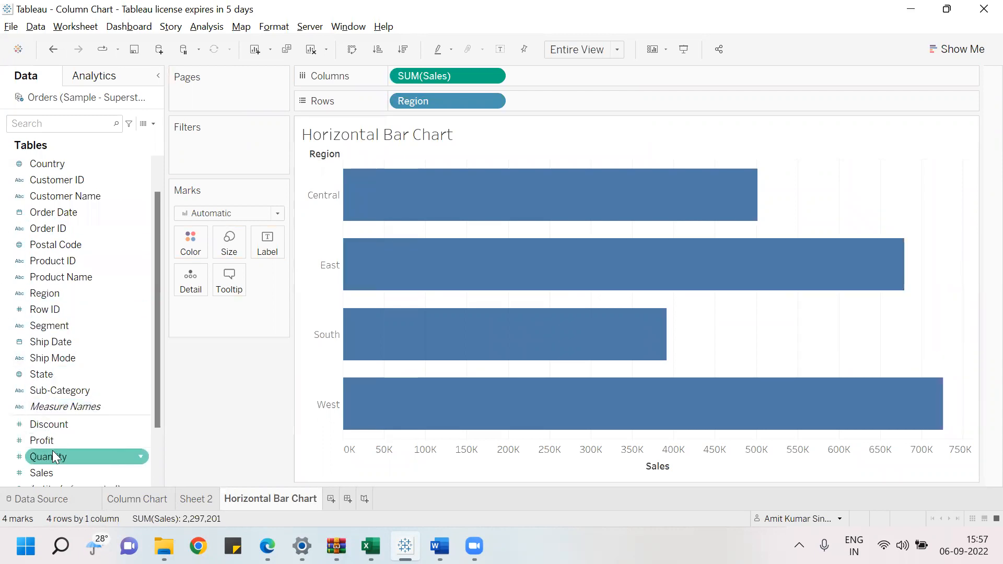
{"action": "left_click_drag", "start_coordinate": [59, 471], "coordinate": [275, 241]}
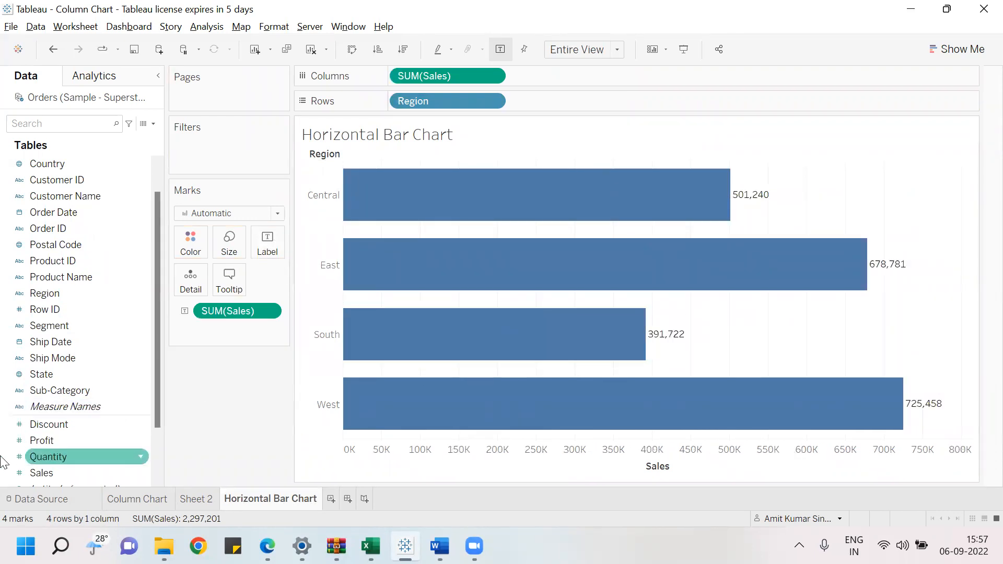
- Try Profit as a second measure in the columns beside Sales, and remove it again
{"action": "left_click_drag", "start_coordinate": [96, 441], "coordinate": [590, 84]}
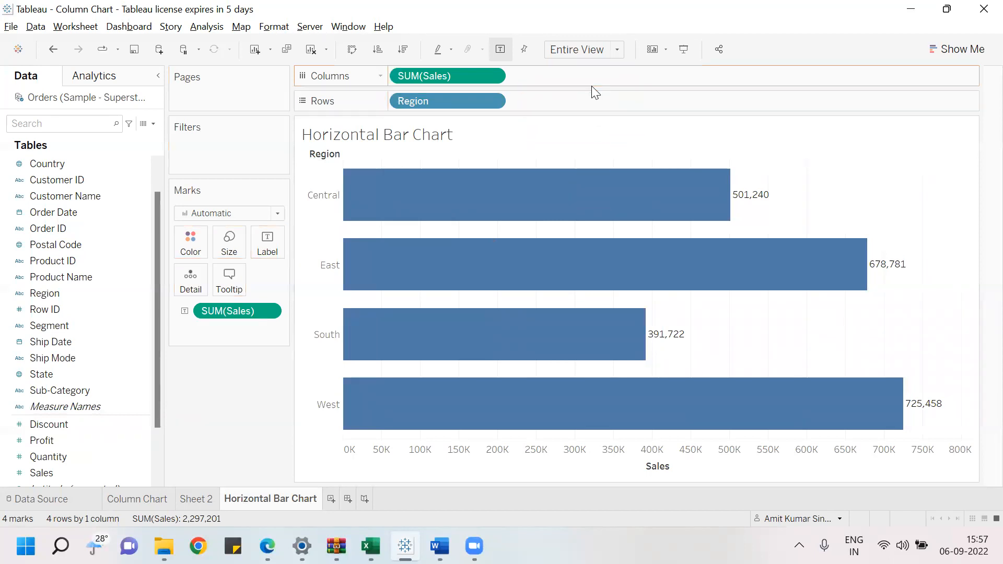
{"action": "left_click_drag", "start_coordinate": [44, 440], "coordinate": [540, 74]}
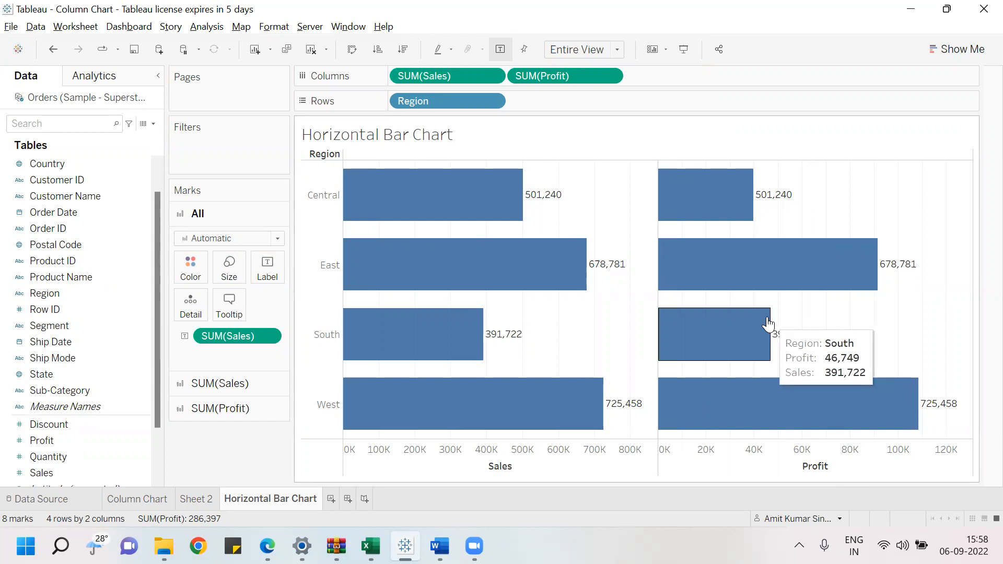
{"action": "left_click", "coordinate": [573, 74]}
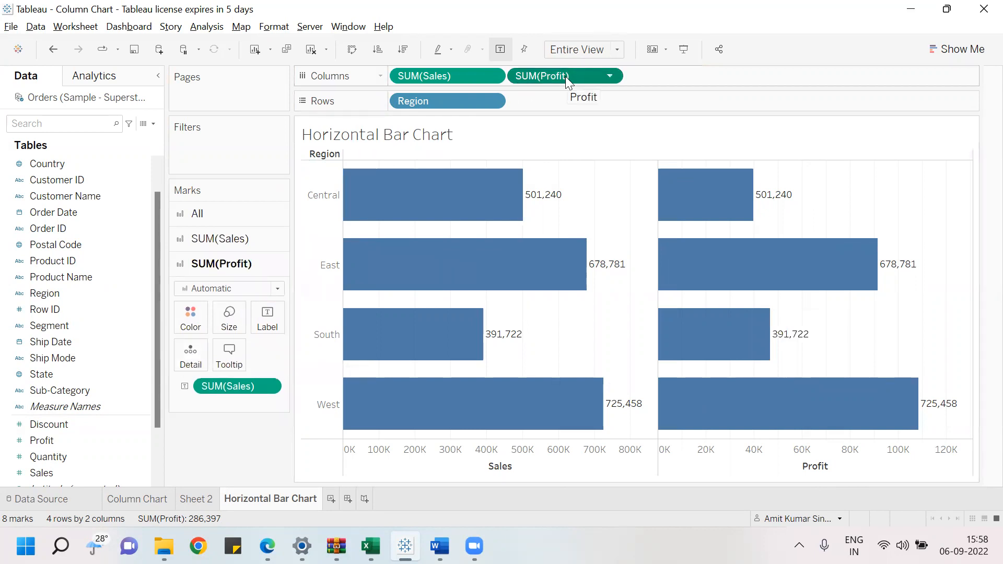
{"action": "left_click_drag", "start_coordinate": [565, 76], "coordinate": [64, 409]}
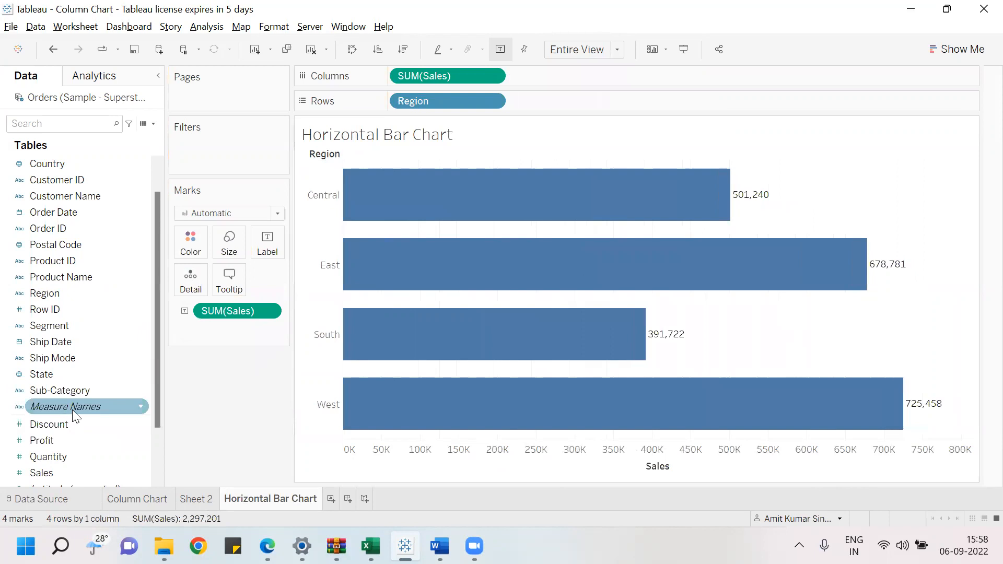
- Color the bars of the horizontal chart green
{"action": "left_click", "coordinate": [184, 252]}
{"action": "left_click", "coordinate": [251, 296]}
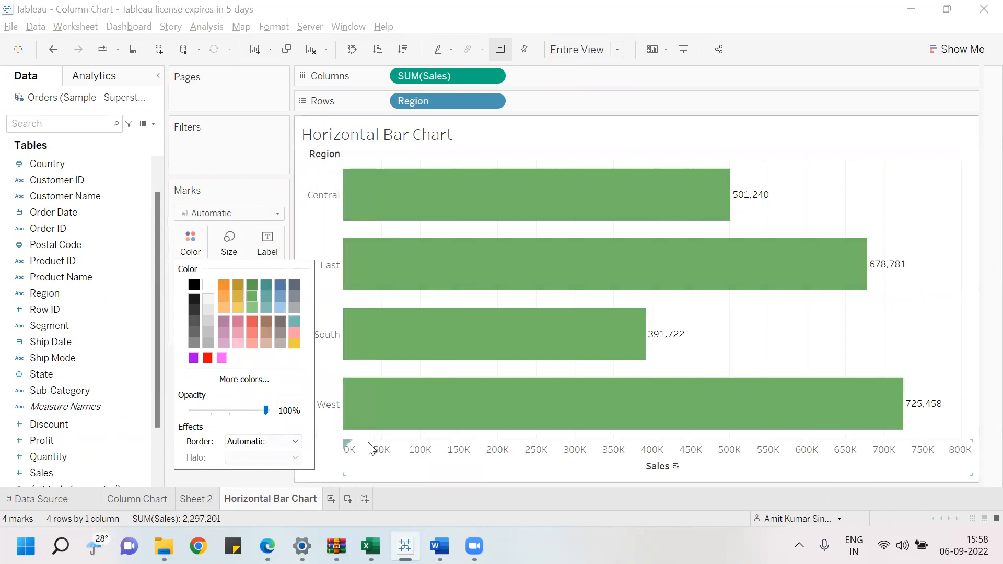
{"action": "left_click", "coordinate": [256, 163]}
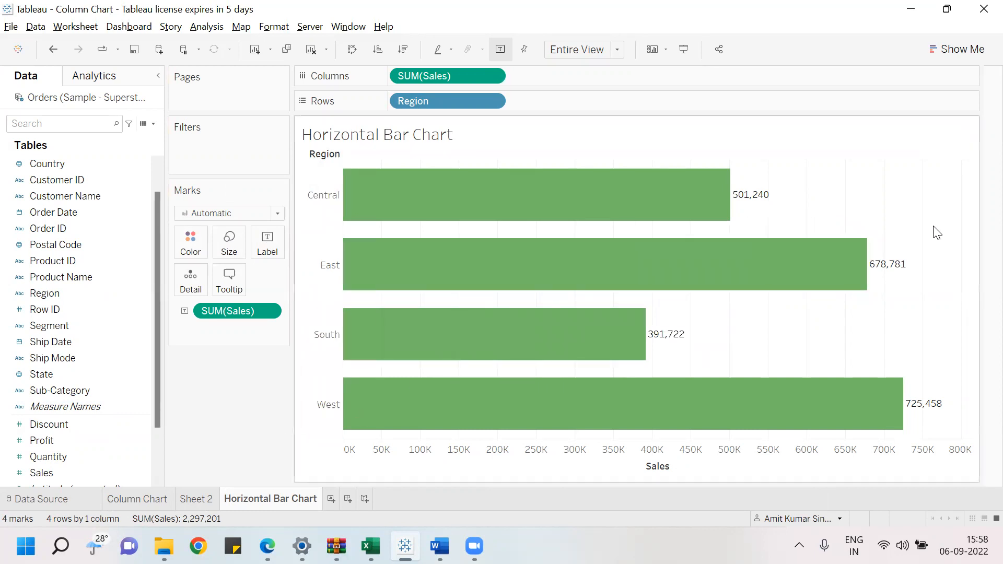
- Add a new worksheet after Horizontal Bar Chart and name it Stacked Vertical Chart
{"action": "left_click", "coordinate": [332, 500]}
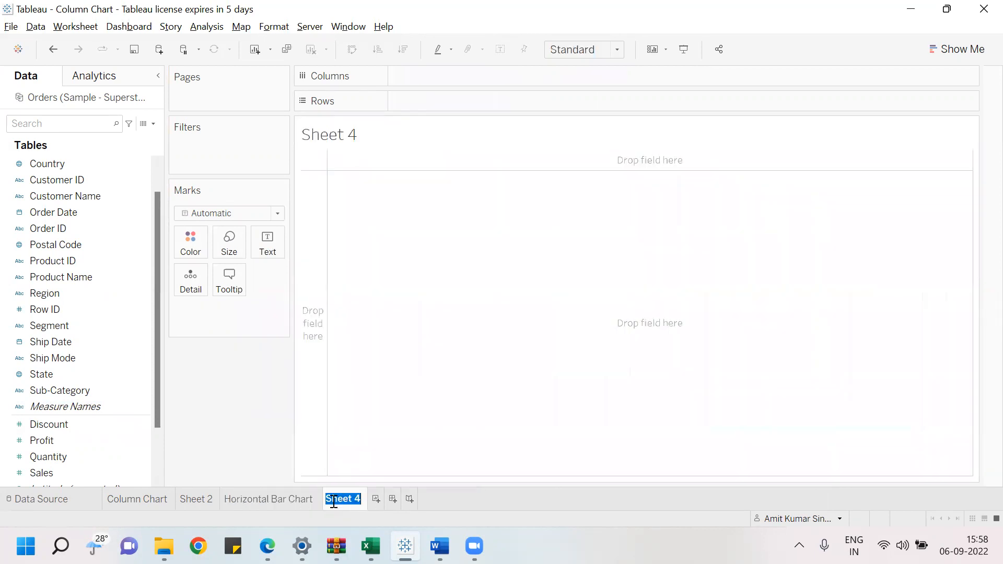
{"action": "type", "text": "Stacked"}
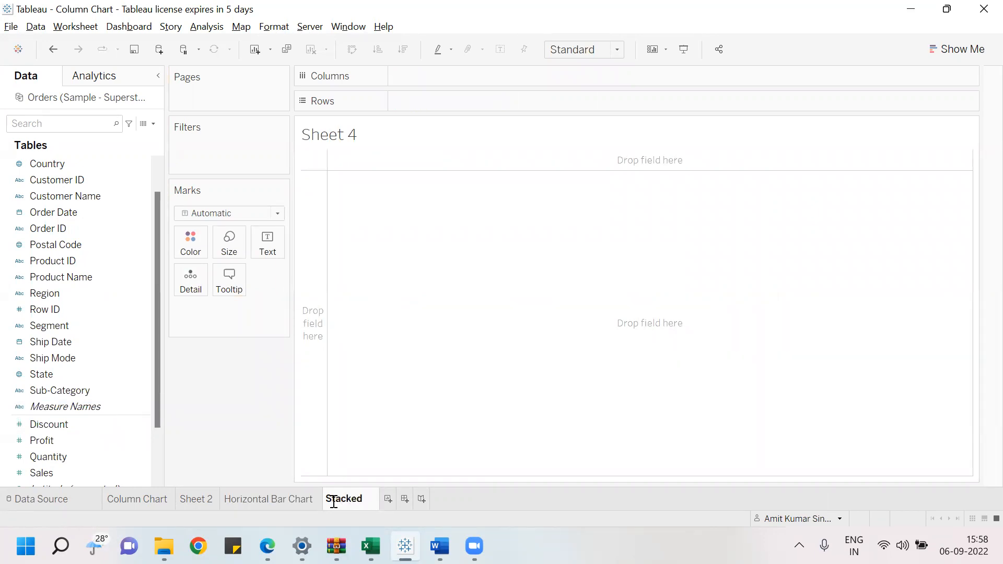
{"action": "type", "text": " Ve"}
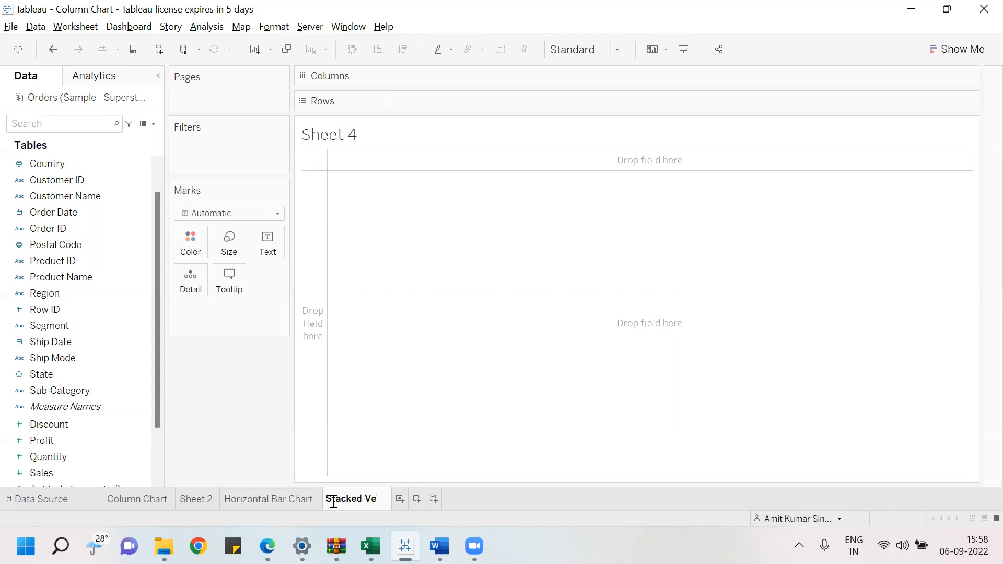
{"action": "type", "text": "rtical "}
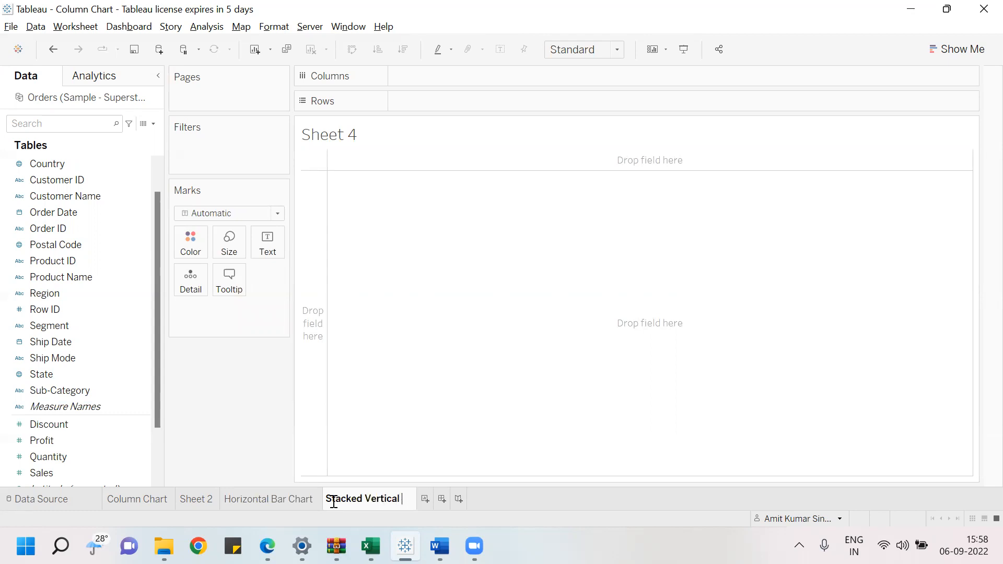
{"action": "type", "text": "Chart"}
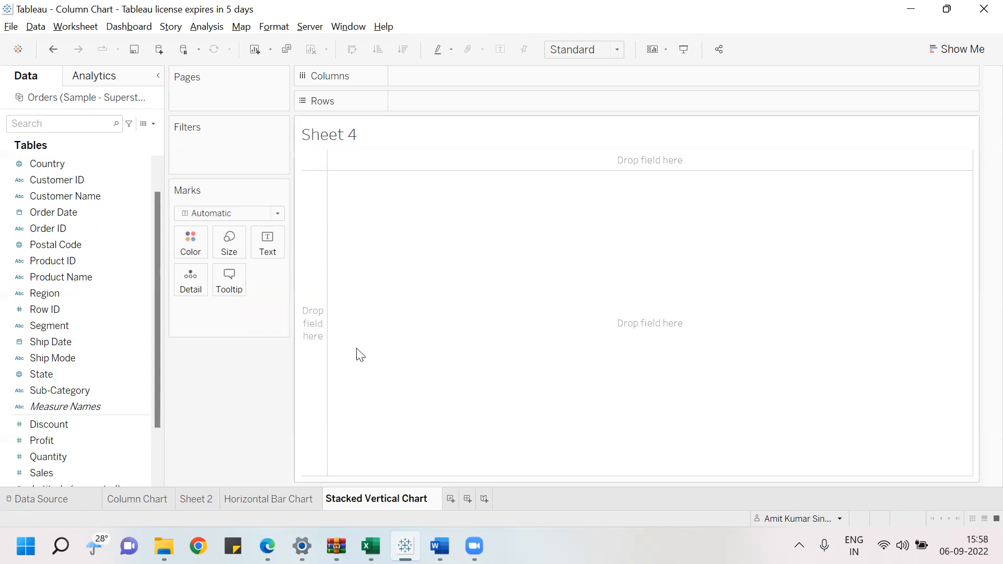
{"action": "left_click", "coordinate": [236, 374]}
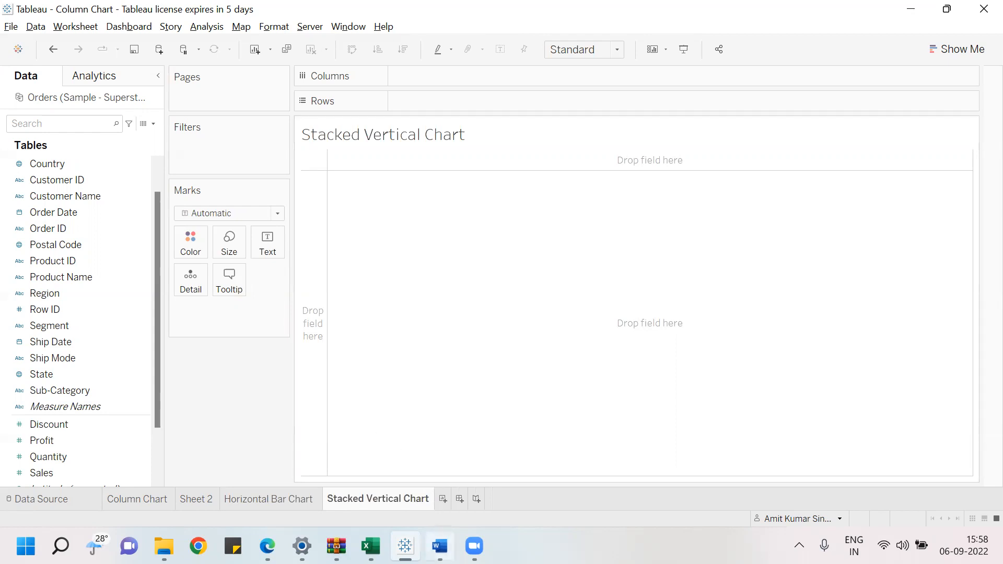
- Switch to Word to check the chart list in the TABLEAU TUTORIALS document, and return to Tableau
{"action": "left_click", "coordinate": [440, 545]}
{"action": "key", "text": "Up"}
{"action": "key", "text": "Up"}
{"action": "key", "text": "Up"}
{"action": "key", "text": "Up"}
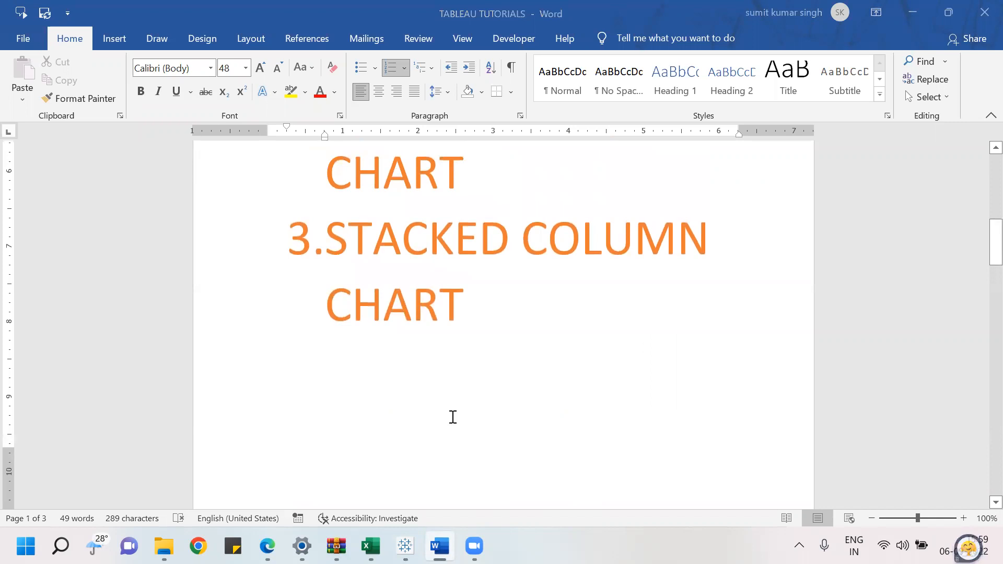
{"action": "key", "text": "alt+Tab"}
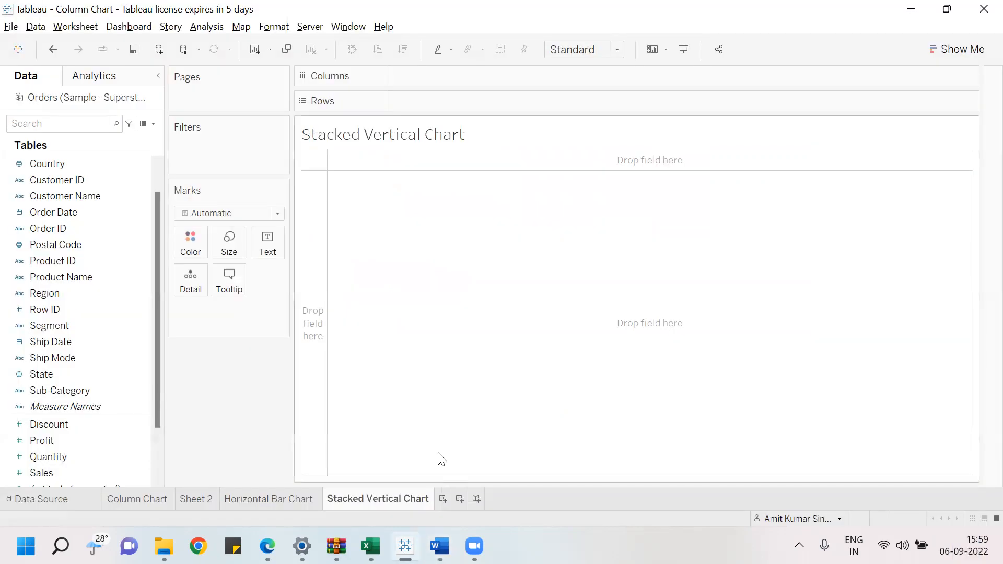
- Rename the Stacked Vertical Chart worksheet to Stacked Column Chart
{"action": "double_click", "coordinate": [396, 498]}
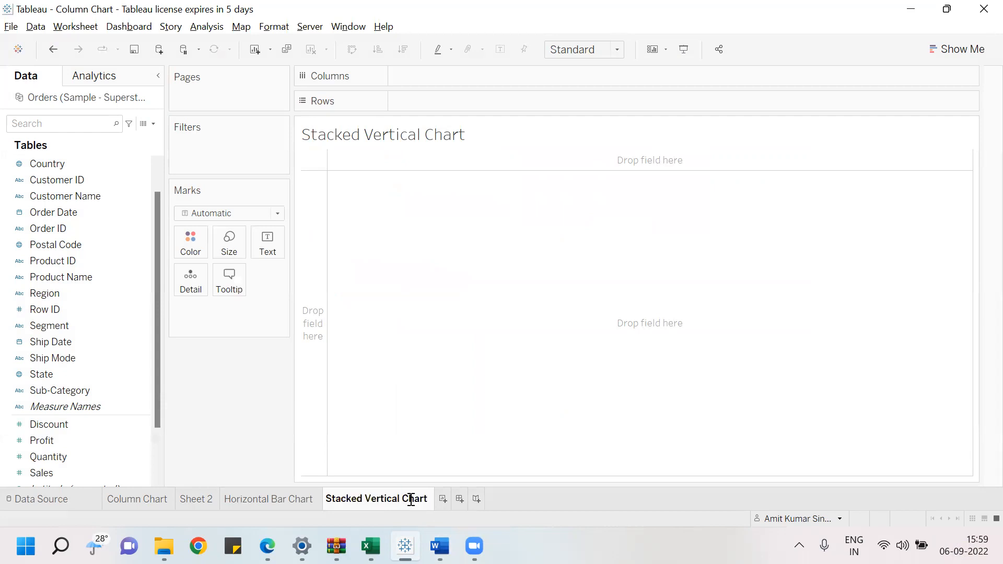
{"action": "key", "text": "BackSpace"}
{"action": "key", "text": "BackSpace"}
{"action": "key", "text": "BackSpace"}
{"action": "key", "text": "BackSpace"}
{"action": "key", "text": "BackSpace"}
{"action": "key", "text": "BackSpace"}
{"action": "key", "text": "BackSpace"}
{"action": "key", "text": "BackSpace"}
{"action": "key", "text": "BackSpace"}
{"action": "type", "text": "Column"}
{"action": "left_click", "coordinate": [261, 385]}
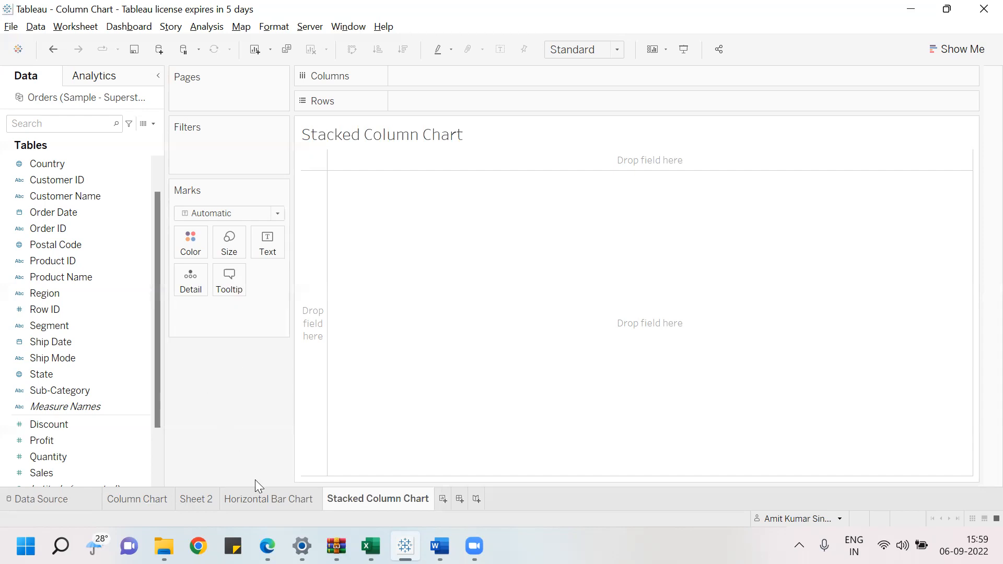
- Build a column chart with Category in the columns and Sales in the rows, fitted to Entire View
{"action": "scroll", "coordinate": [158, 171], "scroll_direction": "up", "scroll_amount": 1}
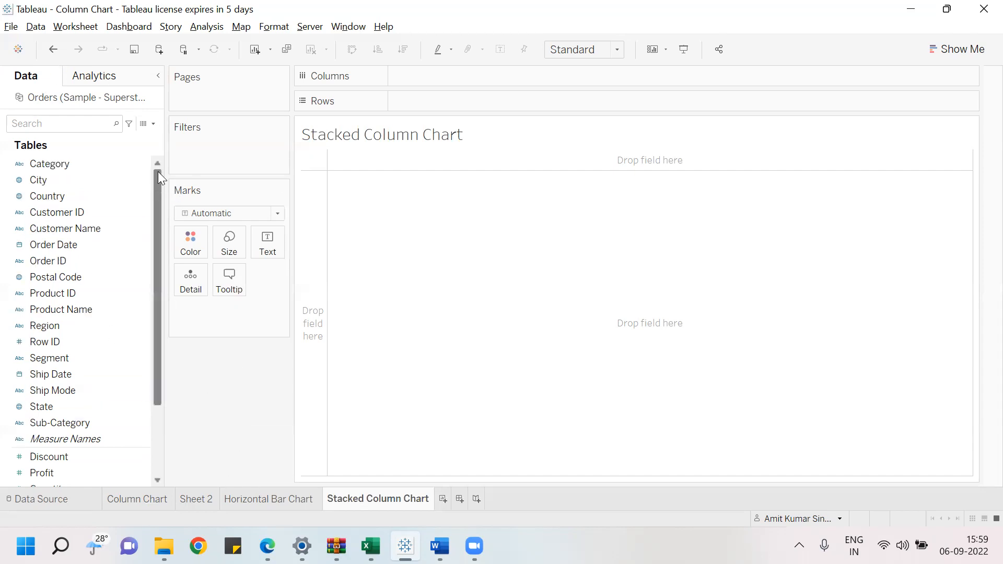
{"action": "left_click_drag", "start_coordinate": [78, 167], "coordinate": [441, 81]}
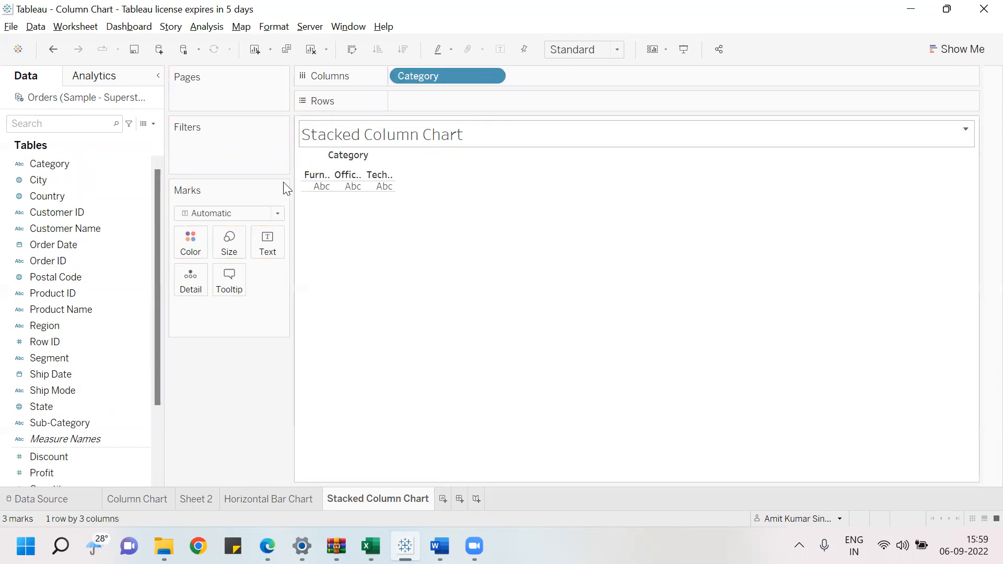
{"action": "left_click_drag", "start_coordinate": [154, 374], "coordinate": [167, 445]}
{"action": "left_click_drag", "start_coordinate": [41, 408], "coordinate": [421, 103]}
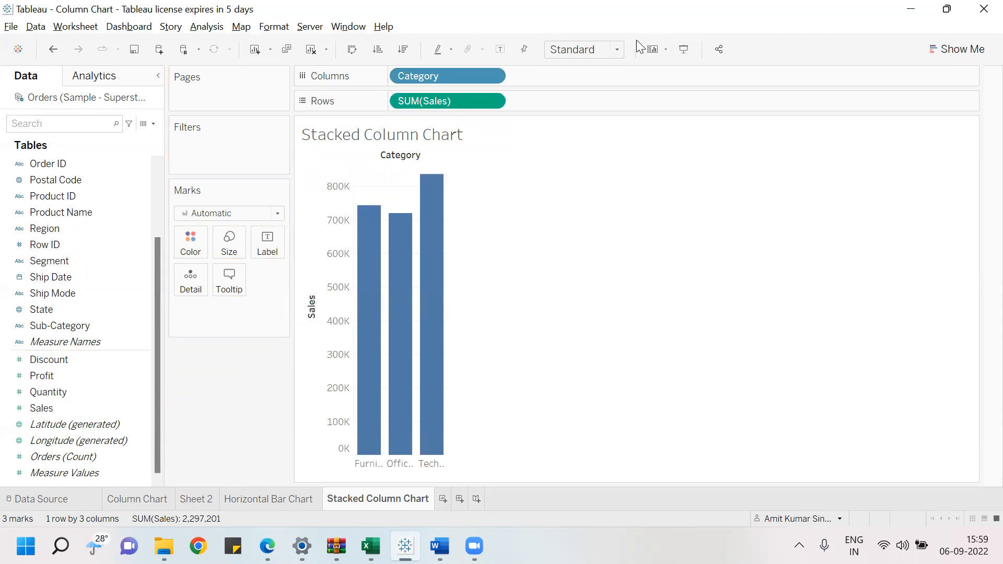
{"action": "left_click", "coordinate": [612, 51]}
{"action": "left_click", "coordinate": [599, 105]}
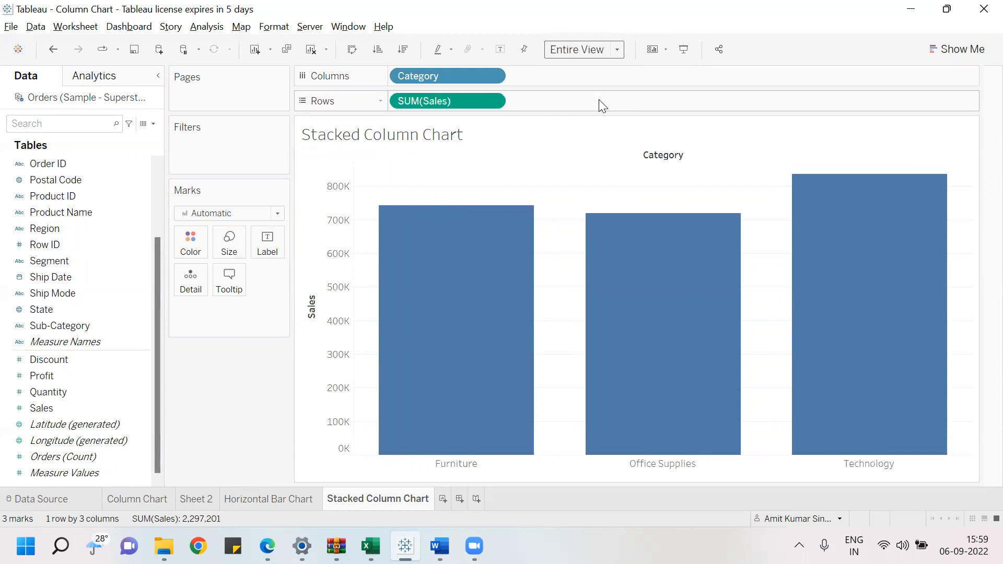
- Label the columns with Sales and color them by Region to stack the chart
{"action": "left_click_drag", "start_coordinate": [29, 410], "coordinate": [265, 251]}
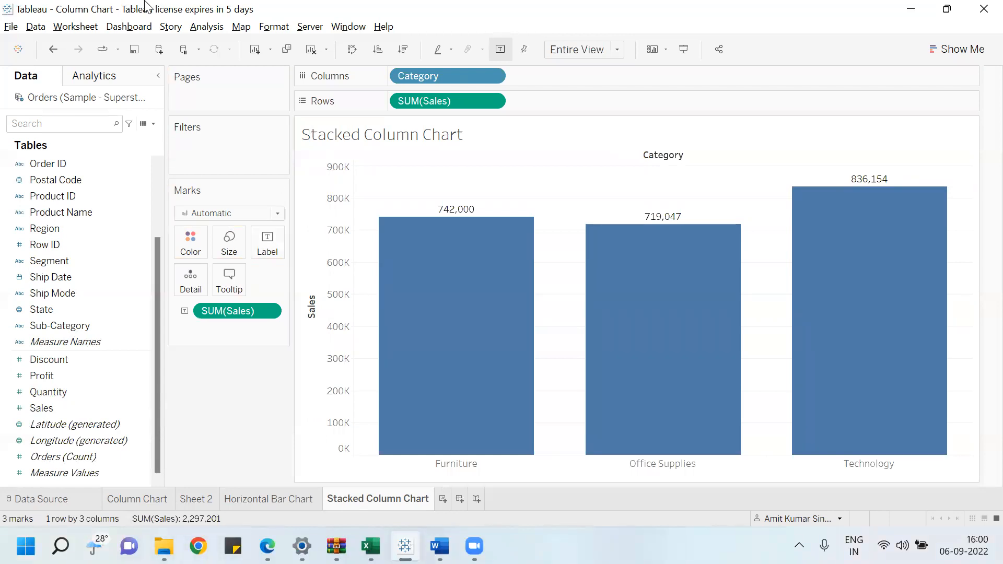
{"action": "left_click", "coordinate": [82, 231]}
{"action": "left_click_drag", "start_coordinate": [83, 231], "coordinate": [201, 244]}
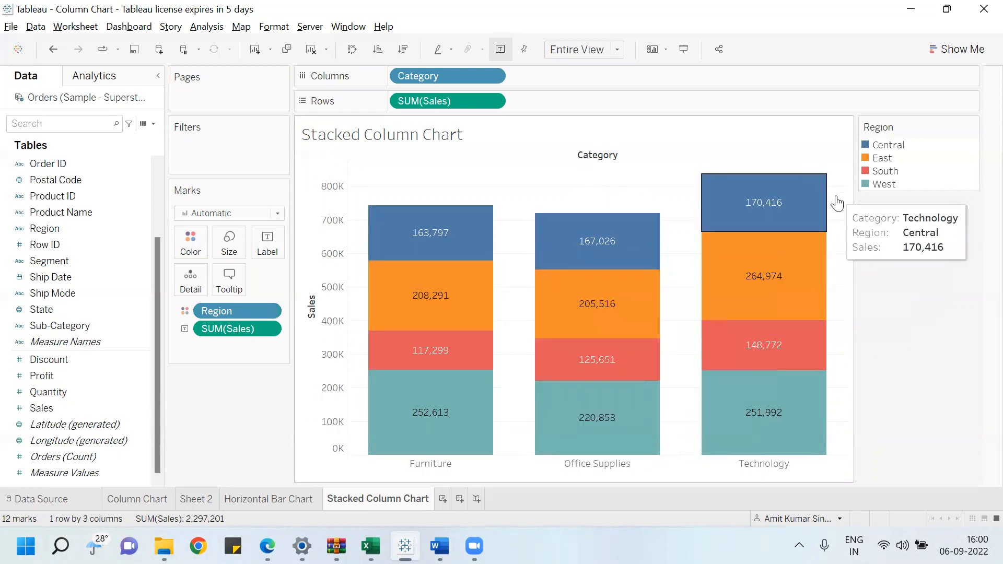
- Highlight Central alone and then Central together with West through the Region legend, and clear the highlighting
{"action": "left_click", "coordinate": [904, 152]}
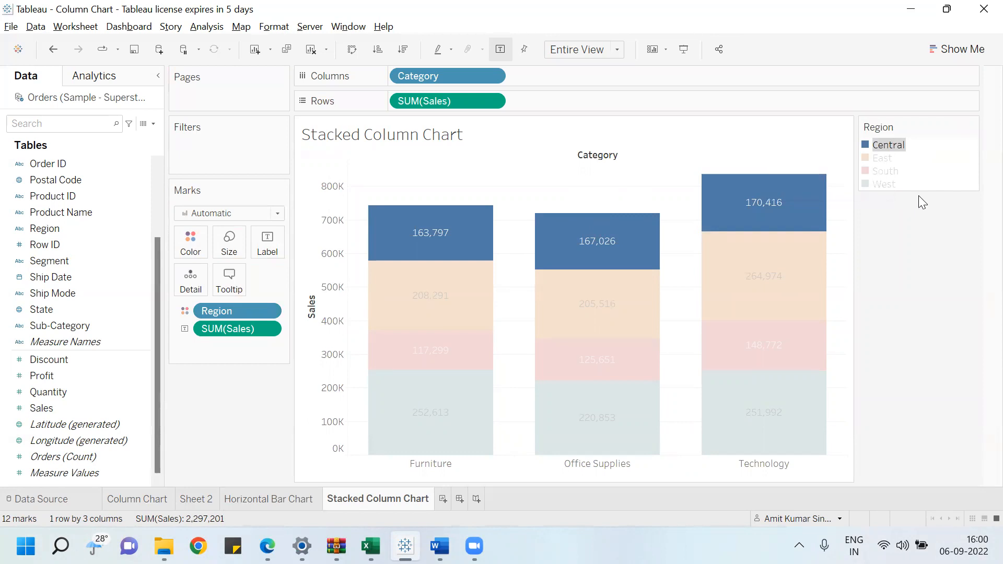
{"action": "left_click", "coordinate": [893, 211]}
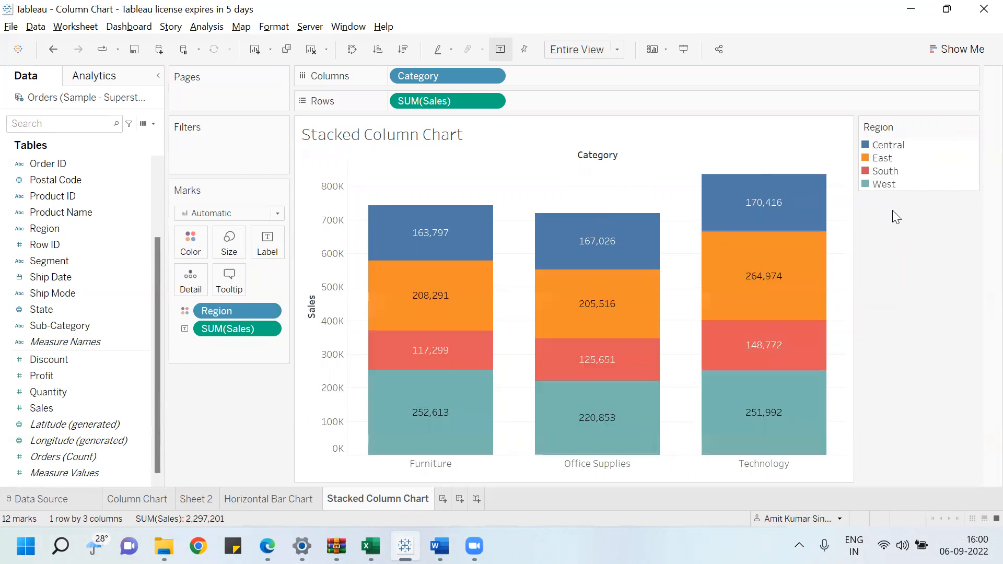
{"action": "left_click", "coordinate": [891, 147]}
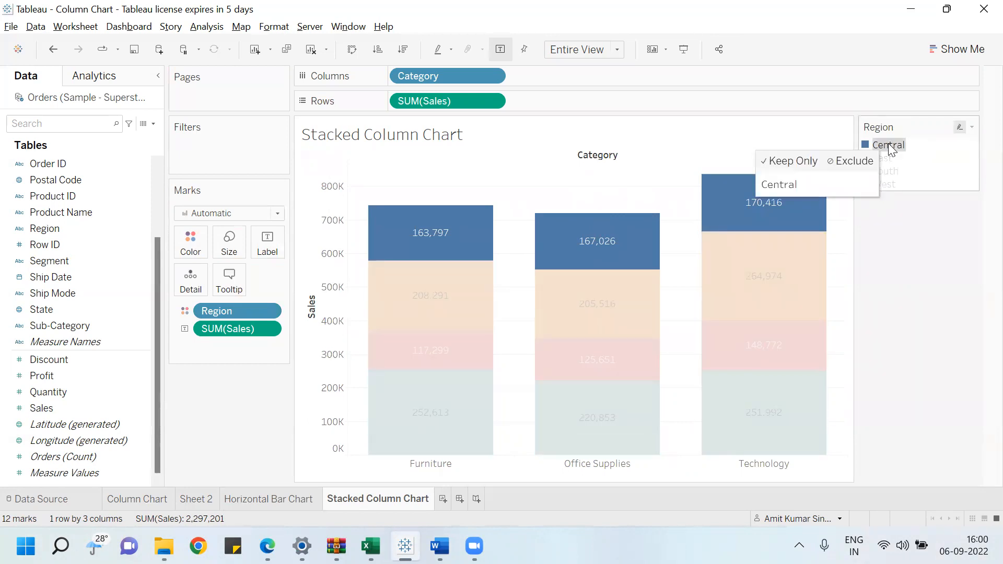
{"action": "left_click", "coordinate": [892, 186], "text": "ctrl"}
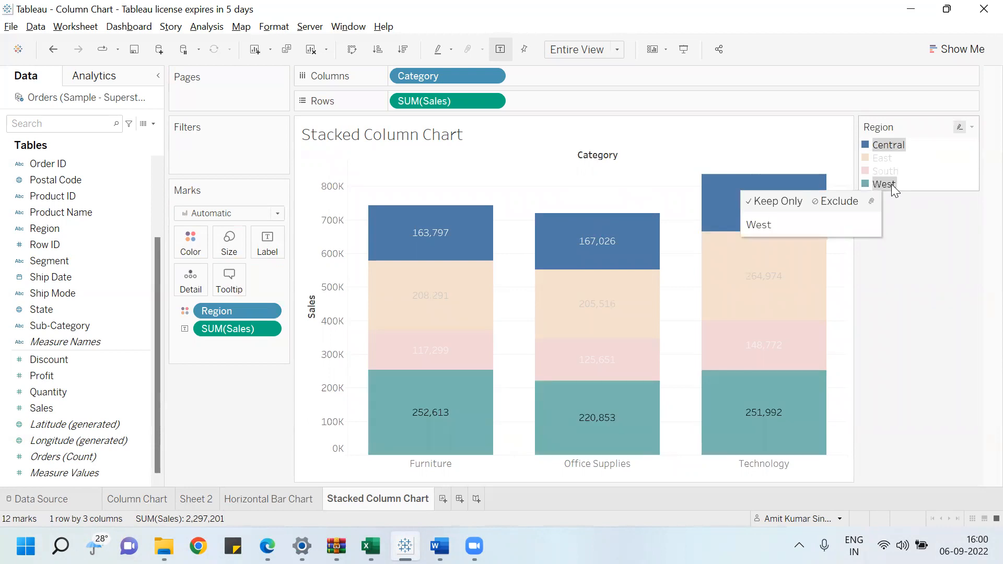
{"action": "left_click", "coordinate": [905, 252]}
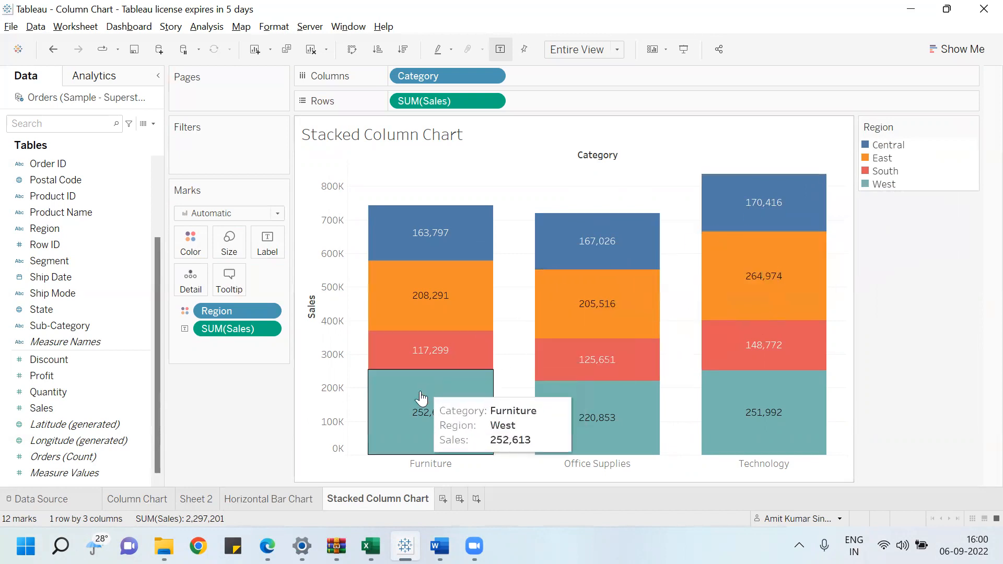
- Try keeping only the Furniture Central and Technology West segments, and remove the resulting inclusion filter
{"action": "left_click", "coordinate": [437, 232]}
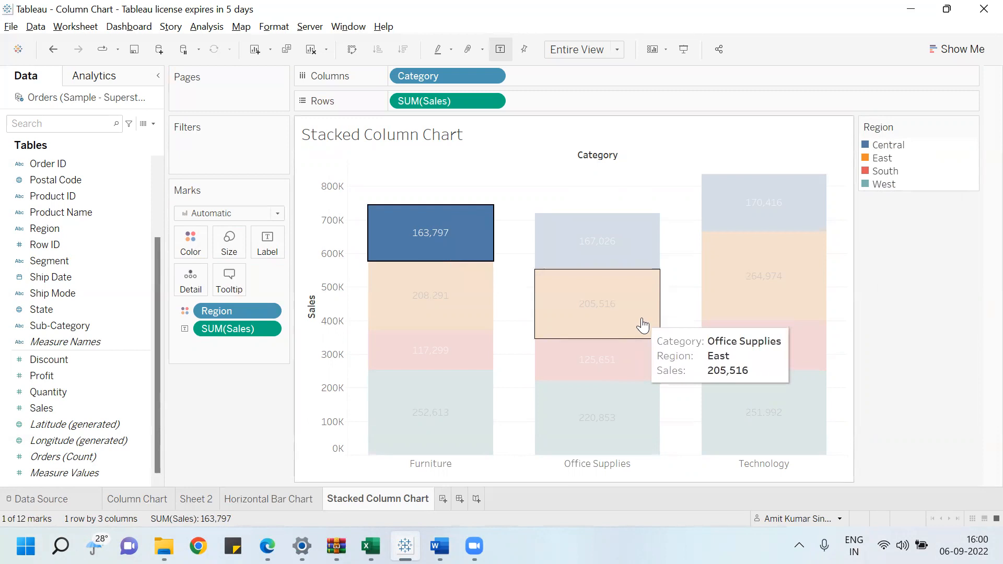
{"action": "left_click", "coordinate": [778, 402], "text": "ctrl"}
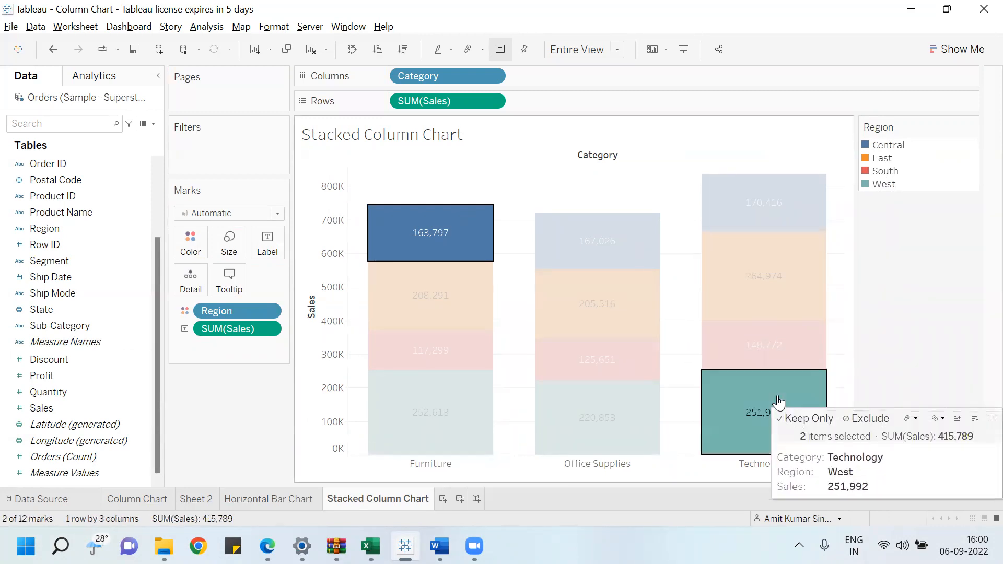
{"action": "left_click", "coordinate": [804, 419]}
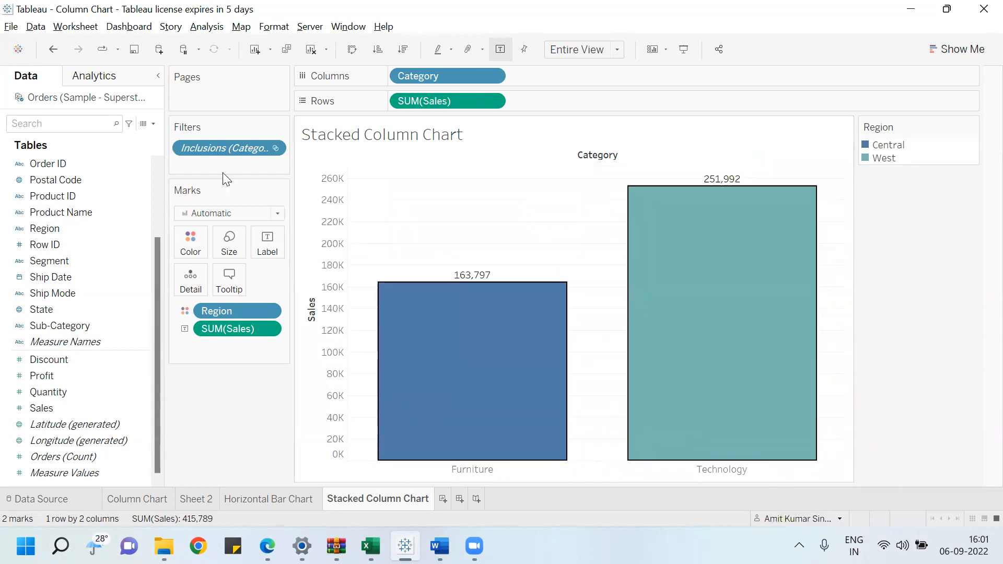
{"action": "left_click_drag", "start_coordinate": [212, 142], "coordinate": [213, 412]}
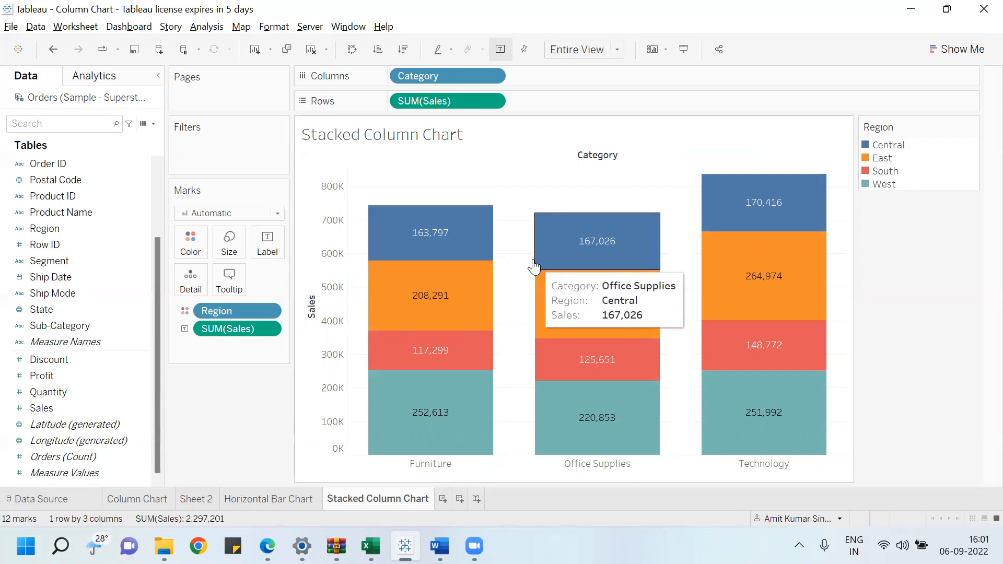
- Try excluding the Office Supplies East segment from the chart, and remove the resulting exclusion filter
{"action": "left_click", "coordinate": [549, 288]}
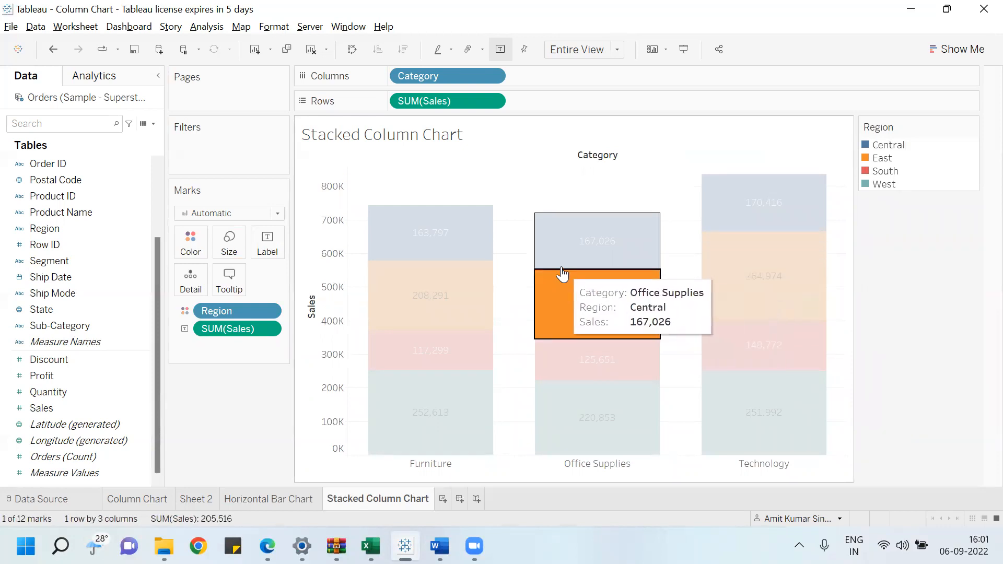
{"action": "left_click", "coordinate": [595, 321]}
{"action": "left_click", "coordinate": [596, 321]}
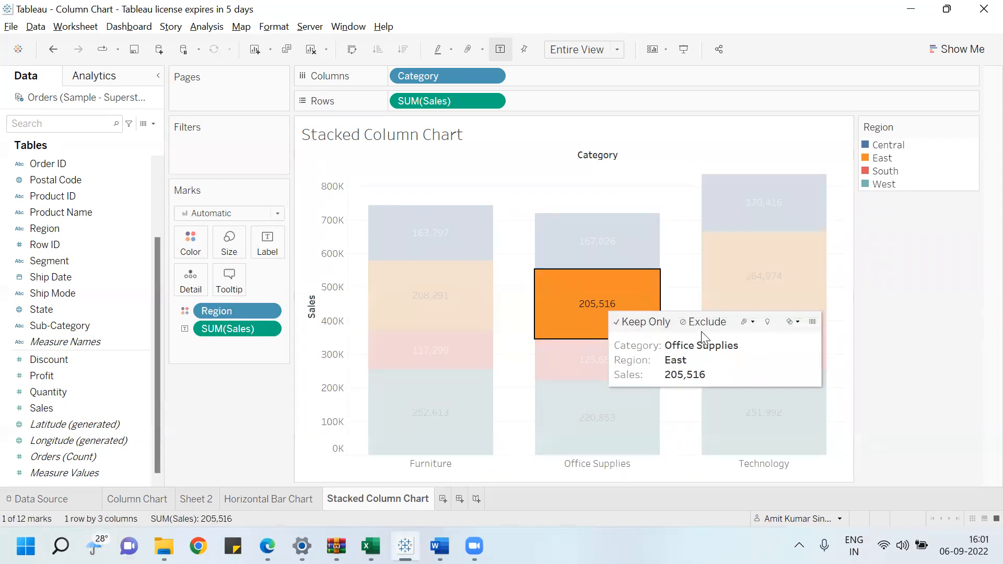
{"action": "left_click", "coordinate": [713, 320]}
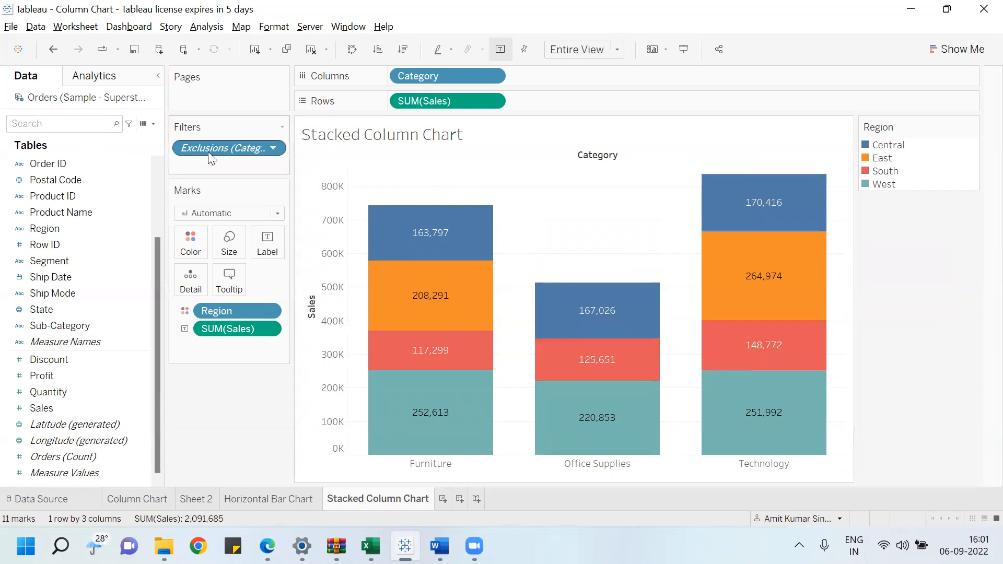
{"action": "left_click_drag", "start_coordinate": [208, 152], "coordinate": [225, 449]}
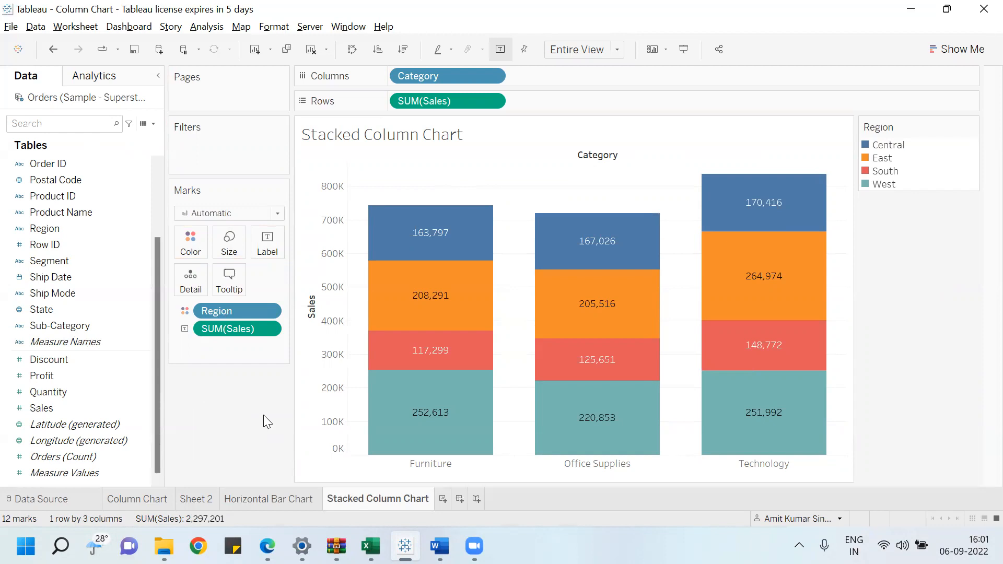
- View the underlying data of the Technology South segment, check its download option without saving, and clear the selection
{"action": "mouse_move", "coordinate": [774, 407]}
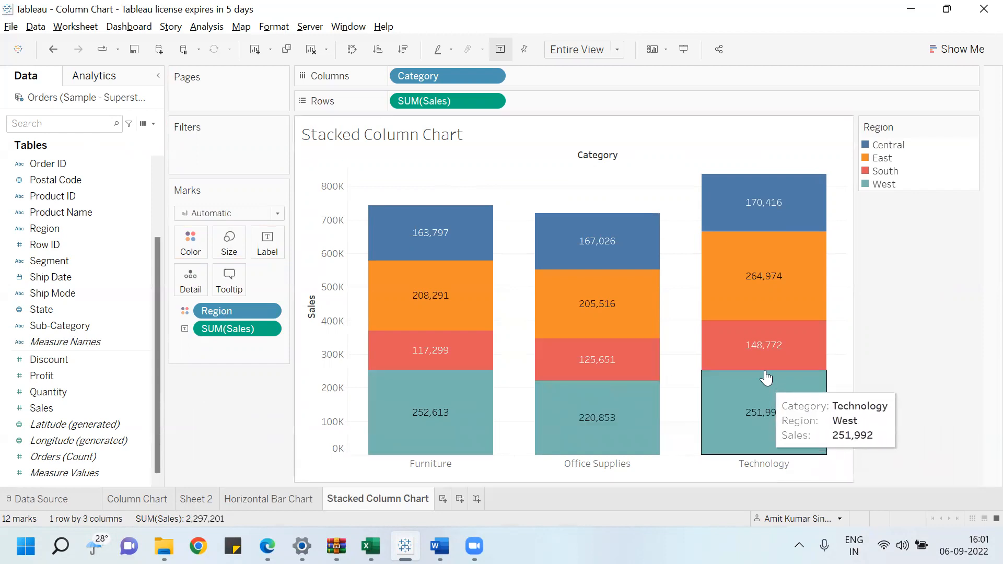
{"action": "left_click", "coordinate": [778, 343]}
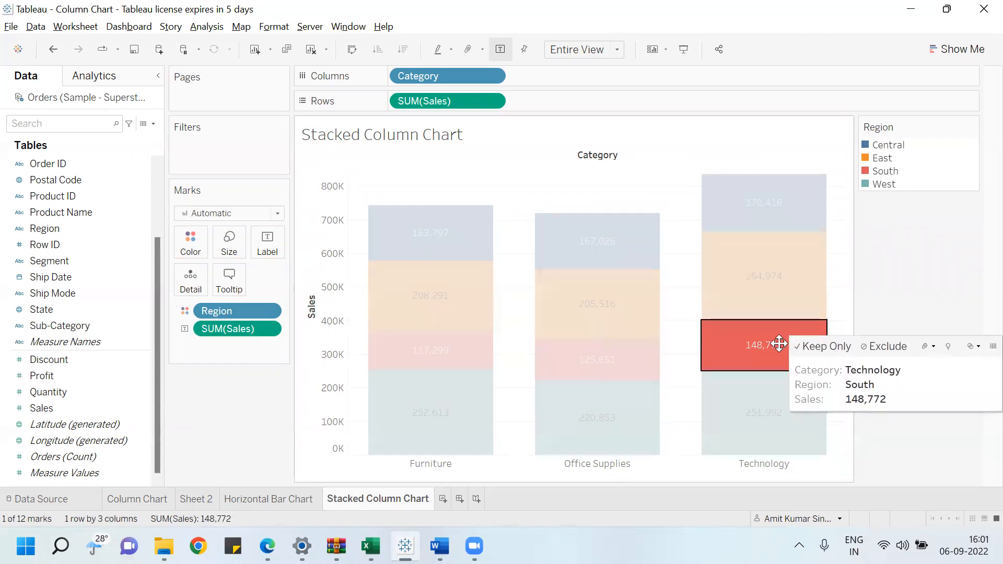
{"action": "left_click", "coordinate": [980, 356]}
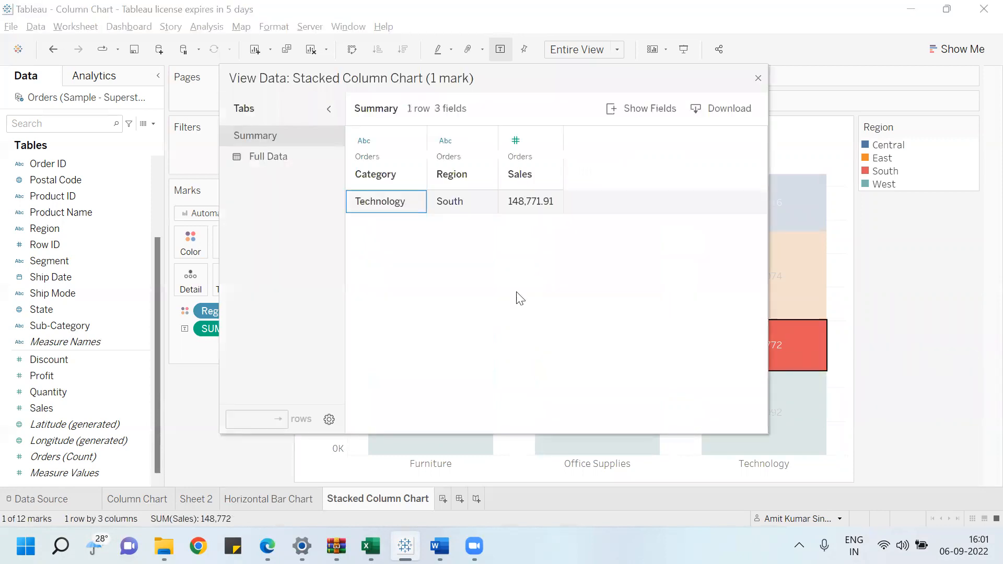
{"action": "left_click", "coordinate": [708, 113]}
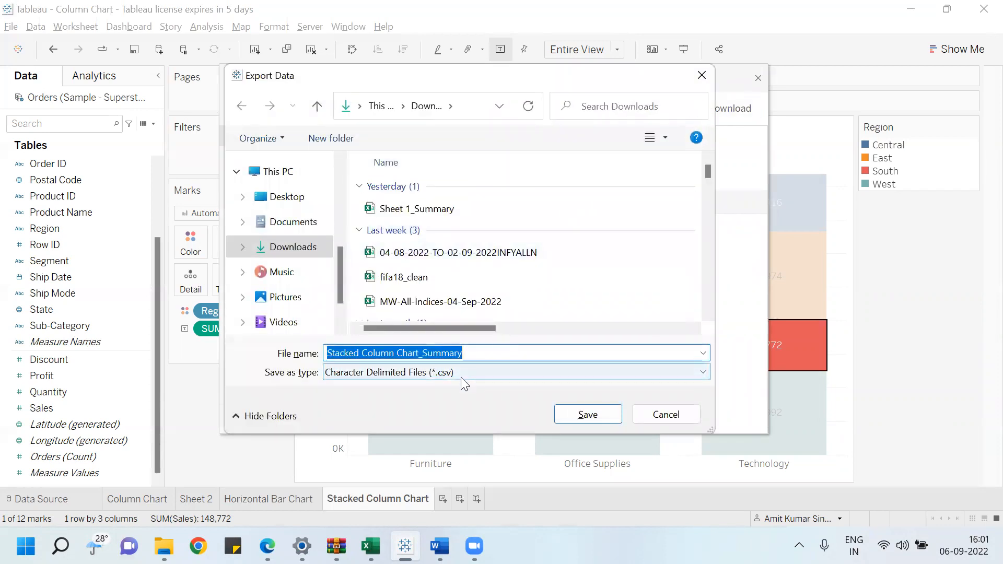
{"action": "left_click", "coordinate": [664, 416]}
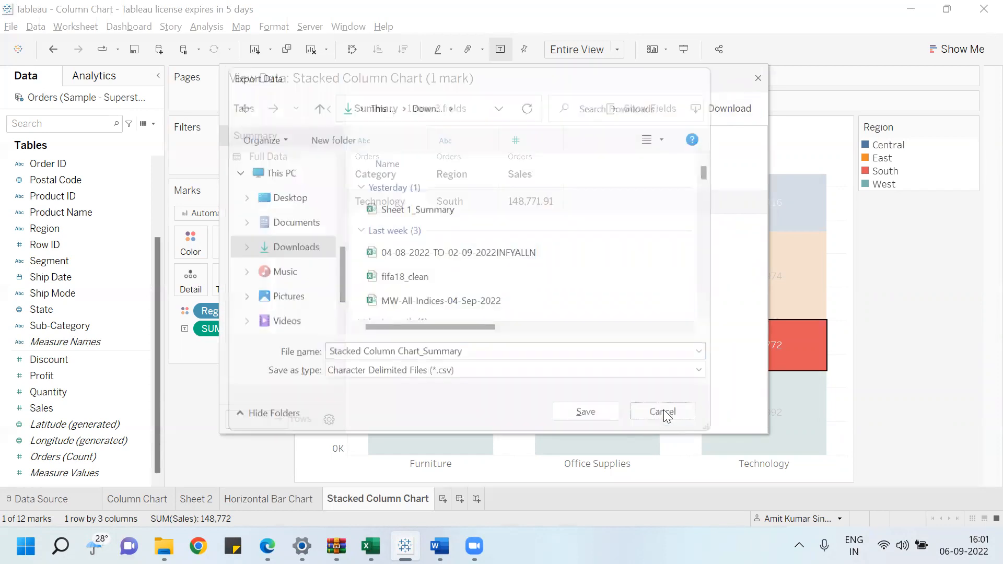
{"action": "left_click", "coordinate": [758, 80]}
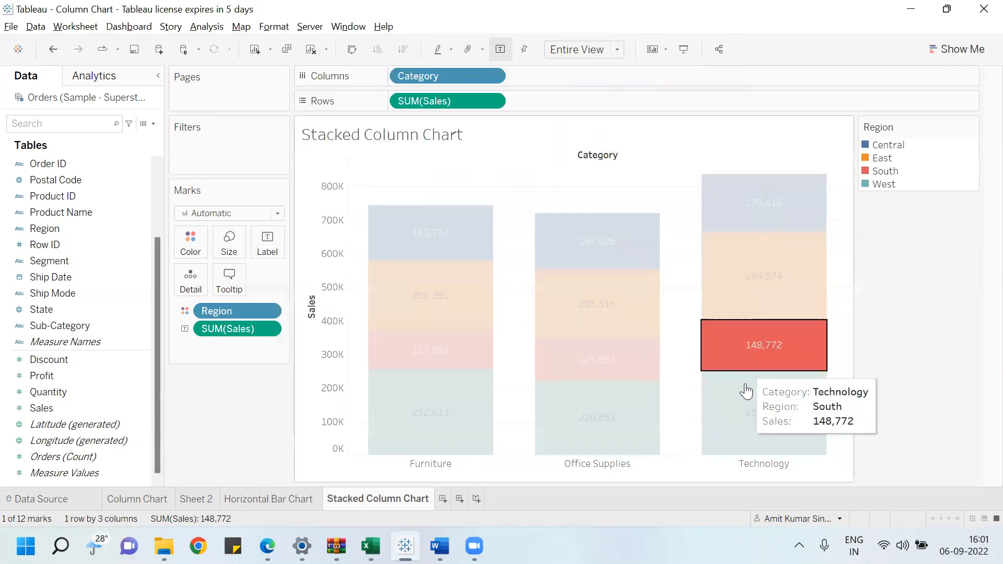
{"action": "left_click", "coordinate": [940, 308]}
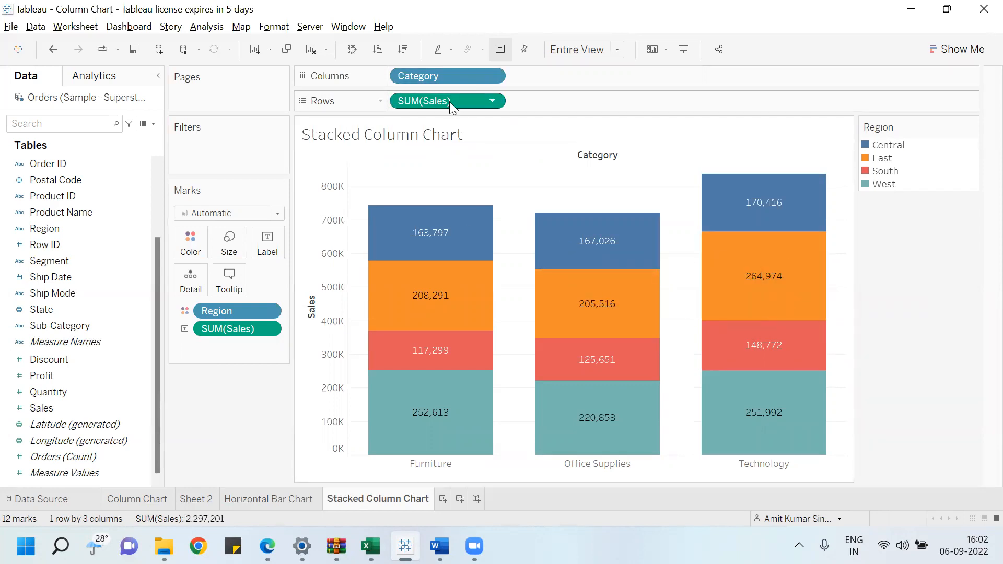
- Swap the chart's rows and columns and sort the categories by Sales in ascending order, trying descending order in between
{"action": "left_click", "coordinate": [356, 56]}
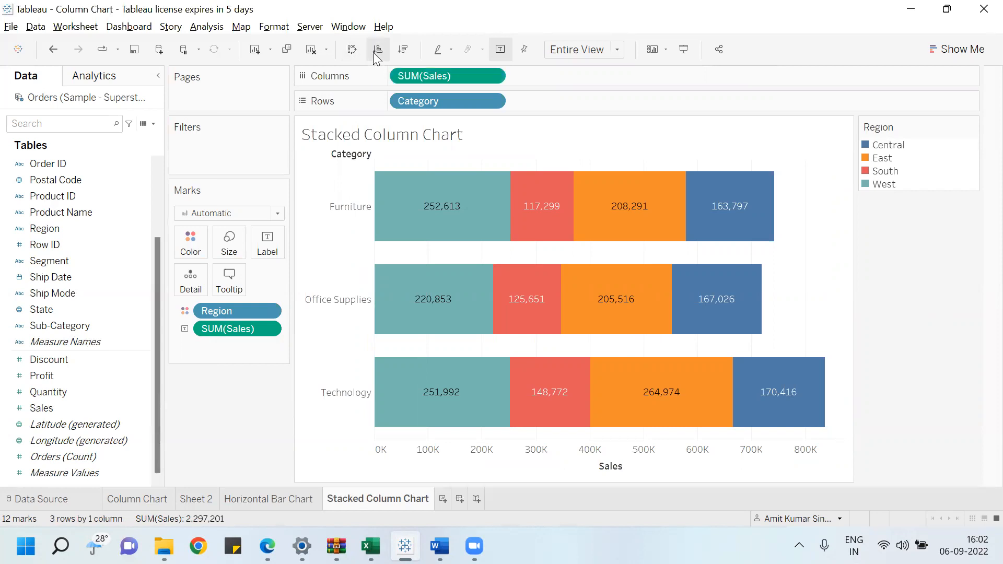
{"action": "left_click", "coordinate": [373, 52]}
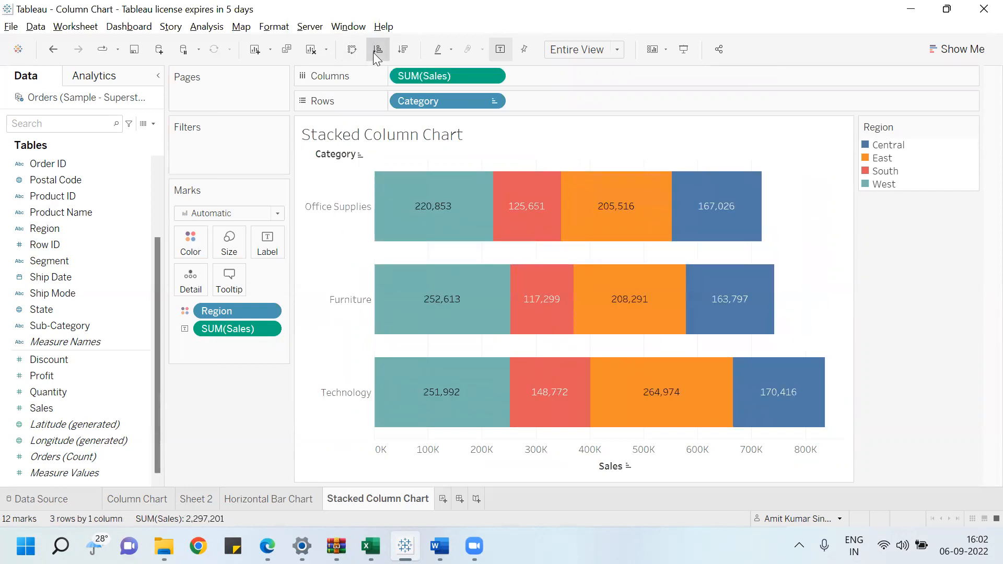
{"action": "left_click", "coordinate": [402, 50]}
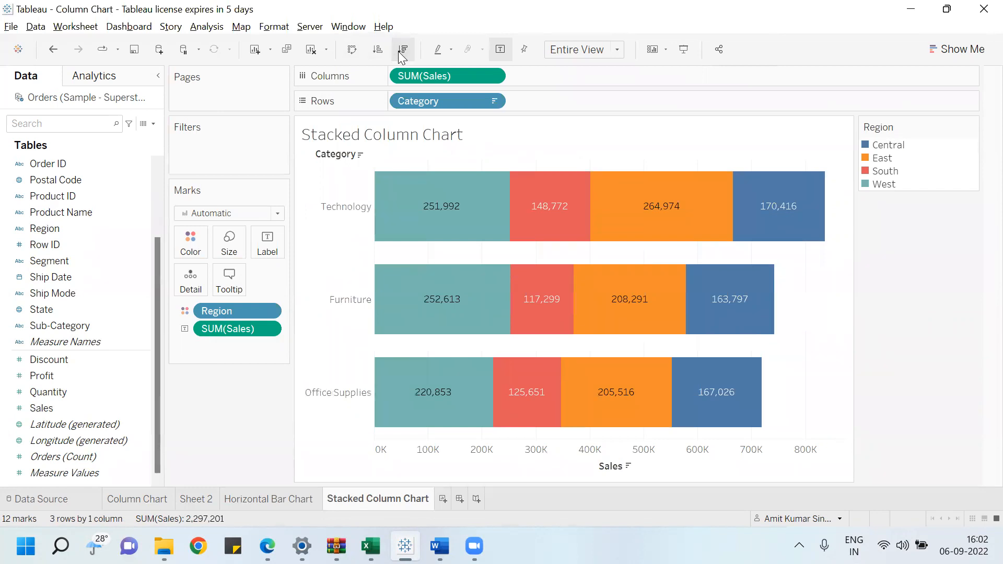
{"action": "left_click", "coordinate": [373, 50]}
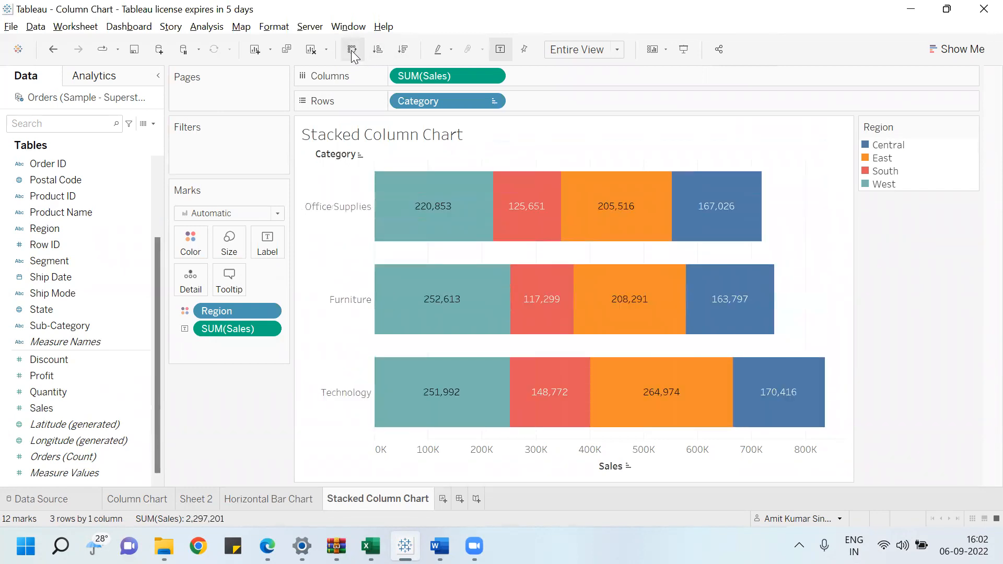
- Toggle the chart between vertical and horizontal orientation by swapping its axes, leaving it as vertical stacked columns
{"action": "left_click", "coordinate": [351, 50]}
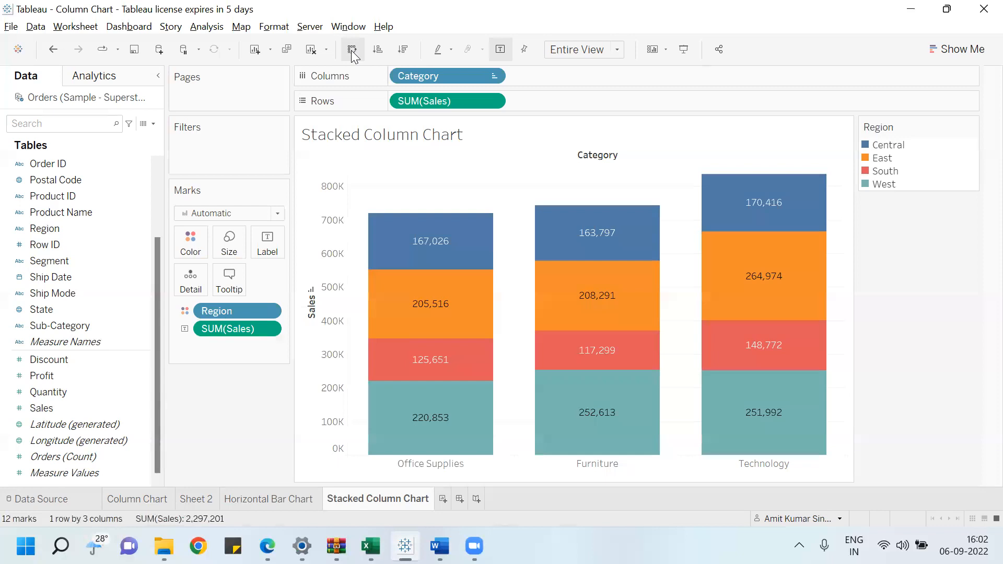
{"action": "left_click", "coordinate": [351, 50]}
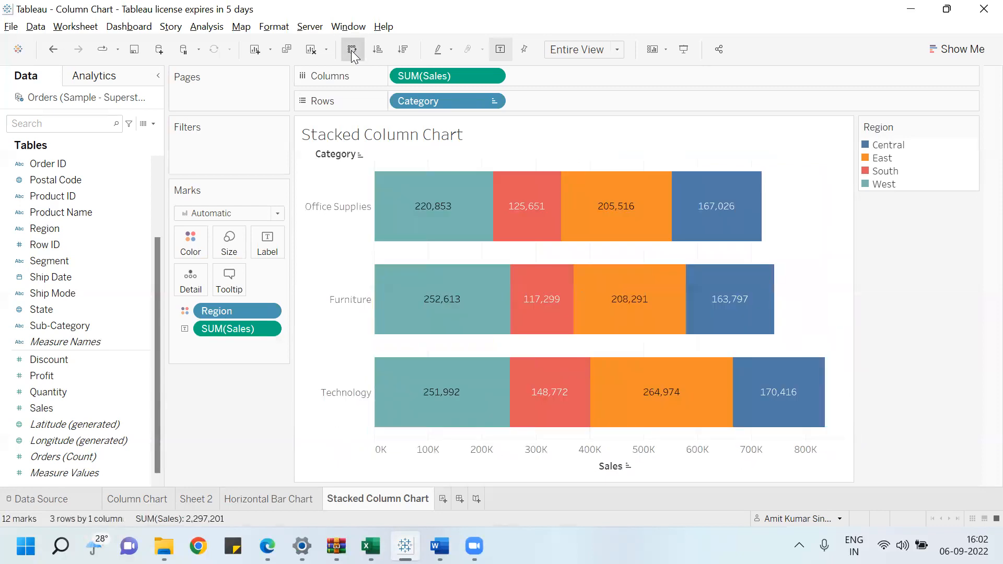
{"action": "left_click", "coordinate": [351, 50]}
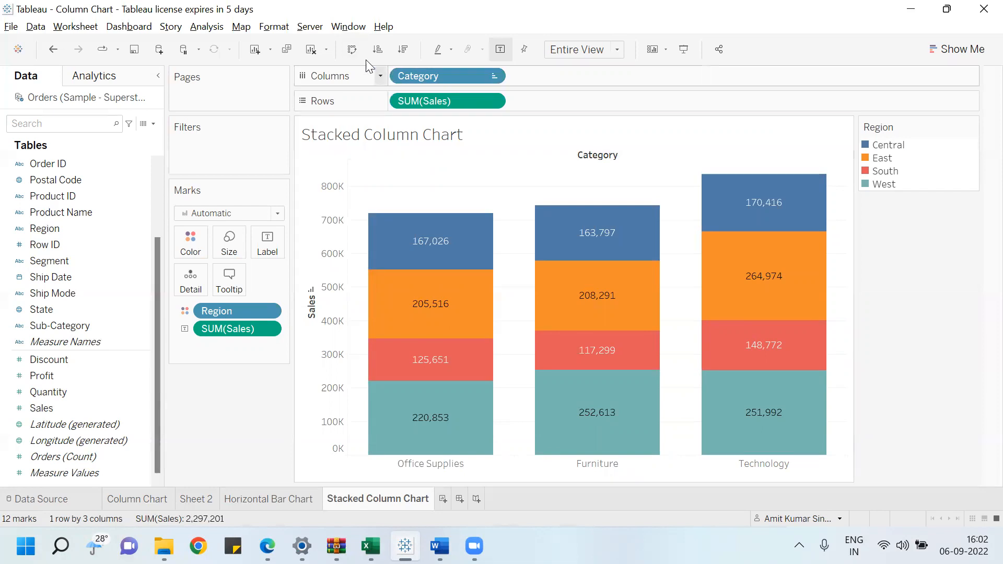
- Try the Category chart as horizontal stacked bars by swapping rows and columns, and swap it back to vertical columns
{"action": "left_click", "coordinate": [352, 49]}
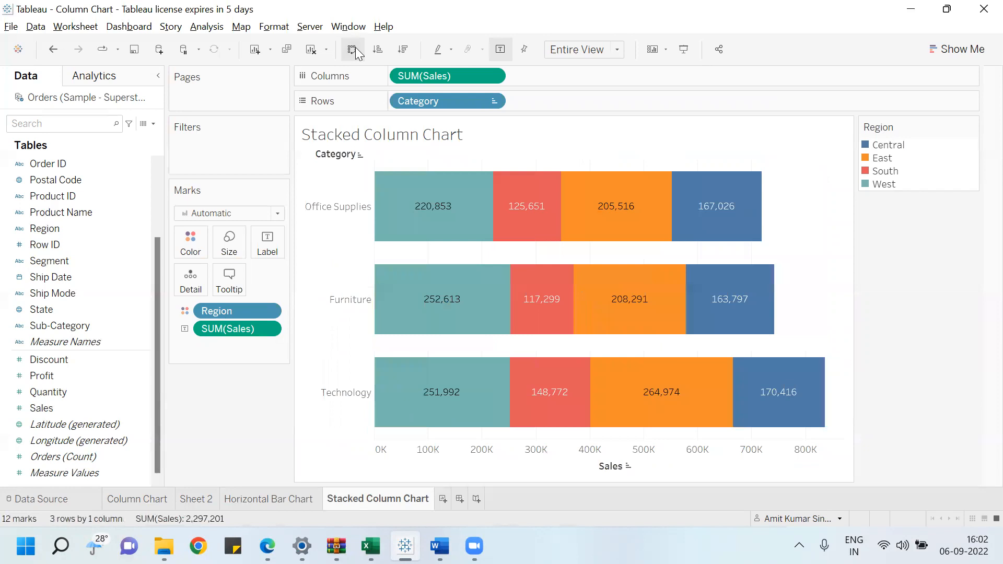
{"action": "left_click", "coordinate": [353, 48]}
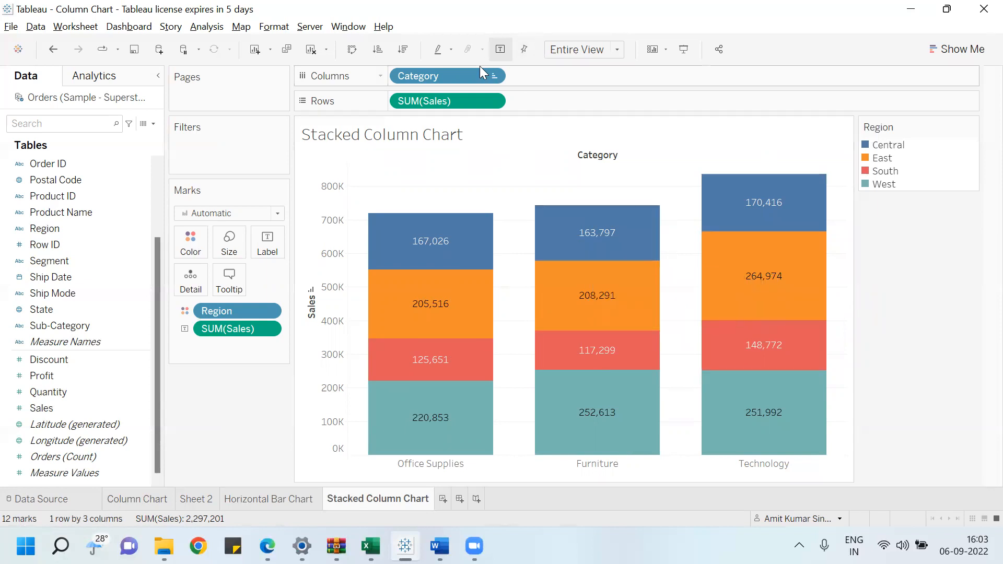
- Replace Category with Sub-Category on the columns, trying the horizontal orientation before returning to vertical stacked columns
{"action": "left_click_drag", "start_coordinate": [447, 76], "coordinate": [86, 377]}
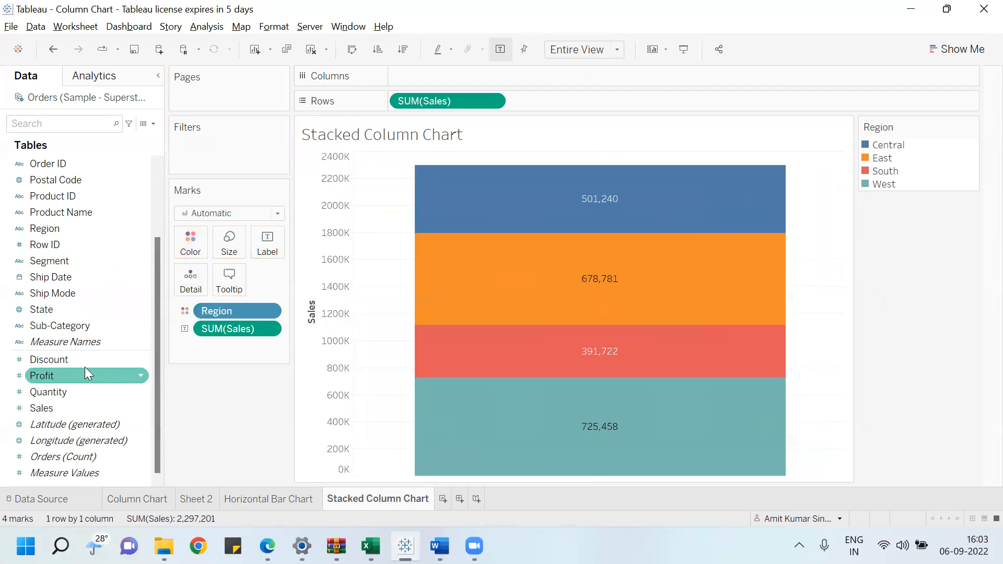
{"action": "left_click_drag", "start_coordinate": [75, 327], "coordinate": [456, 79]}
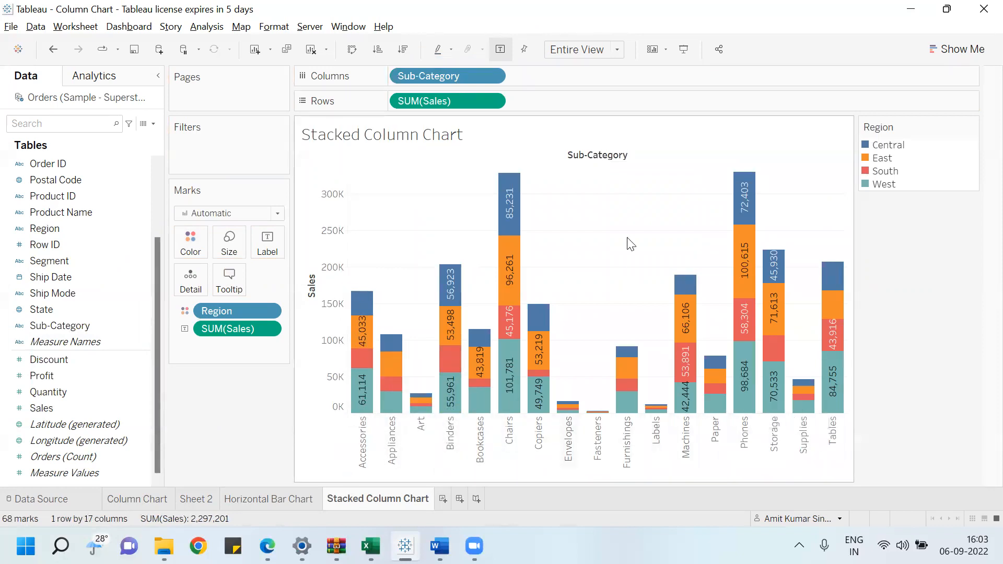
{"action": "mouse_move", "coordinate": [744, 274]}
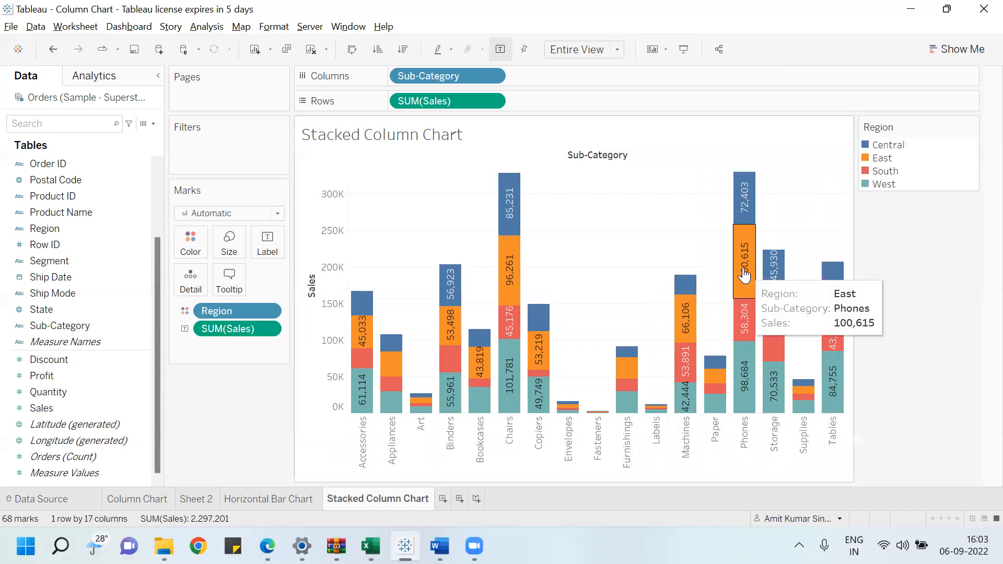
{"action": "left_click", "coordinate": [356, 58]}
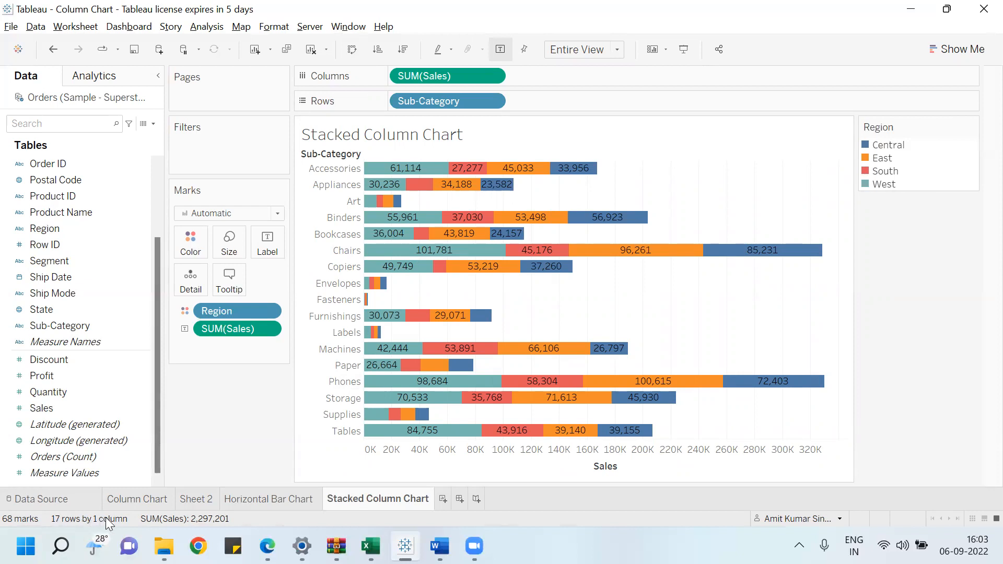
{"action": "left_click", "coordinate": [353, 51]}
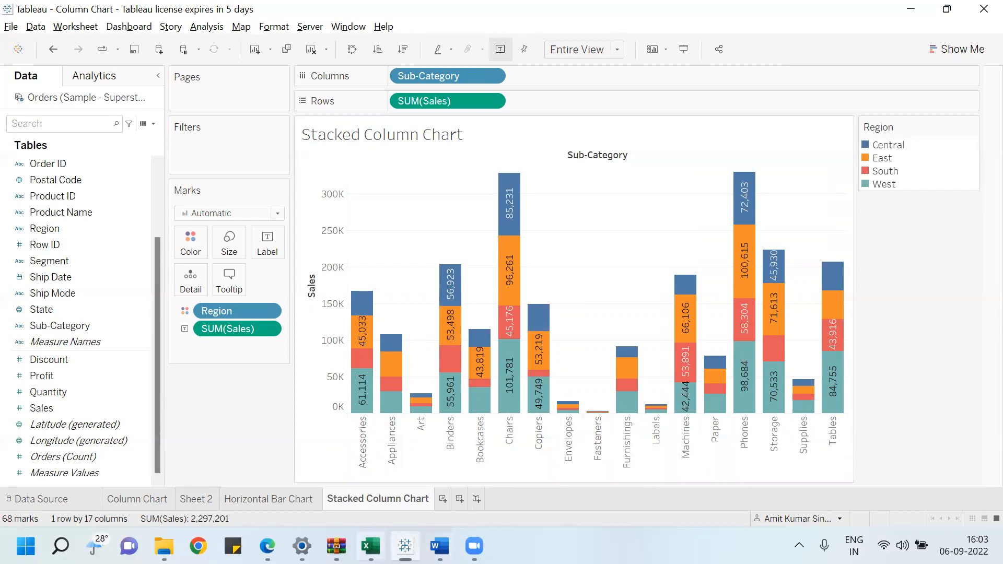
- Switch to the Sample - Superstore workbook in Excel and go to the Sub-Category header of the Orders sheet
{"action": "left_click", "coordinate": [370, 545]}
{"action": "left_click", "coordinate": [48, 247]}
{"action": "key", "text": "Up"}
{"action": "key", "text": "Up"}
{"action": "key", "text": "Up"}
{"action": "key", "text": "Up"}
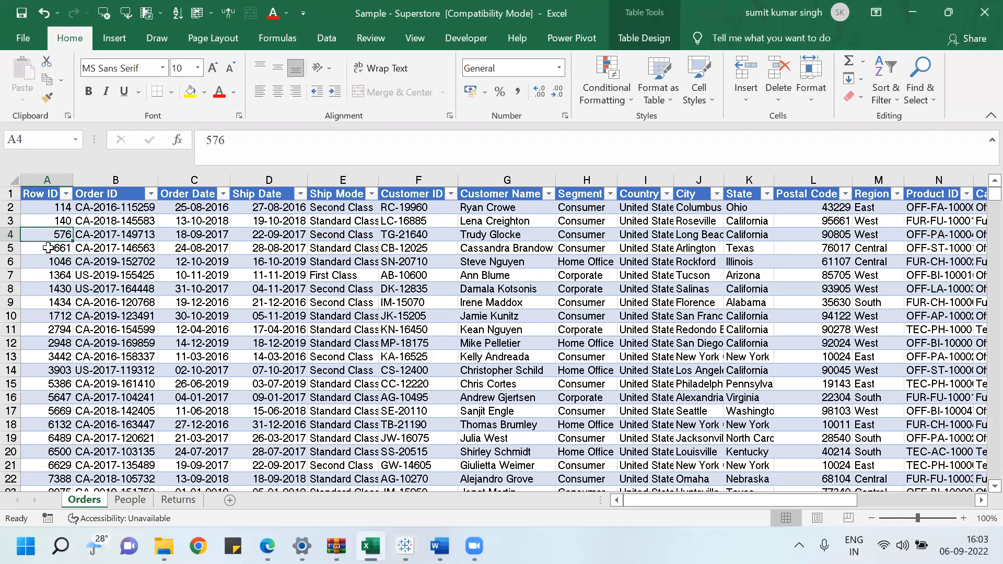
{"action": "key", "text": "Right"}
{"action": "key", "text": "Right"}
{"action": "key", "text": "Right"}
{"action": "key", "text": "Right"}
{"action": "key", "text": "Right"}
{"action": "key", "text": "Right"}
{"action": "key", "text": "Right"}
{"action": "key", "text": "Right"}
{"action": "key", "text": "Right"}
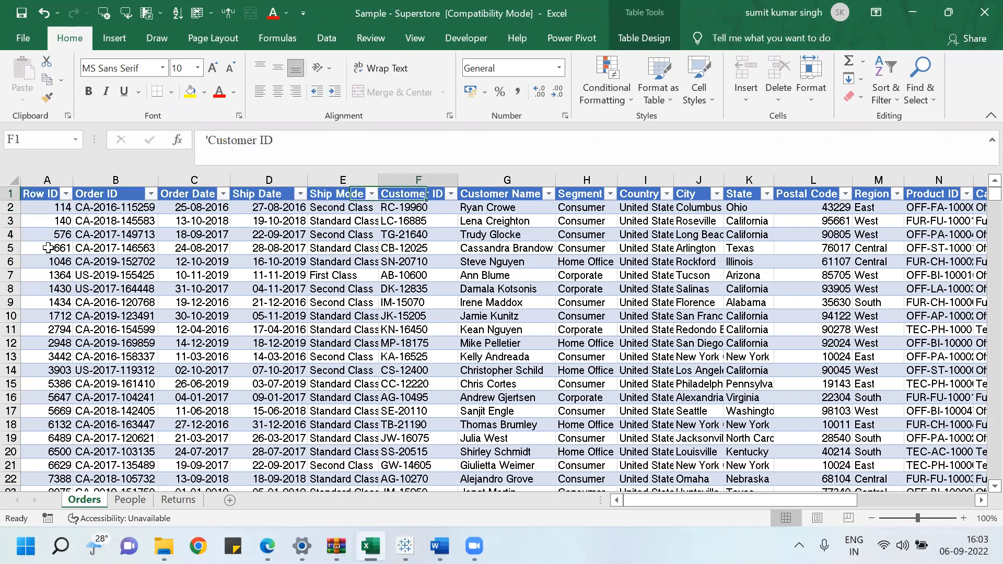
{"action": "key", "text": "Right"}
{"action": "key", "text": "Right"}
{"action": "key", "text": "Right"}
{"action": "key", "text": "Right"}
{"action": "key", "text": "Right"}
{"action": "key", "text": "Right"}
{"action": "key", "text": "Right"}
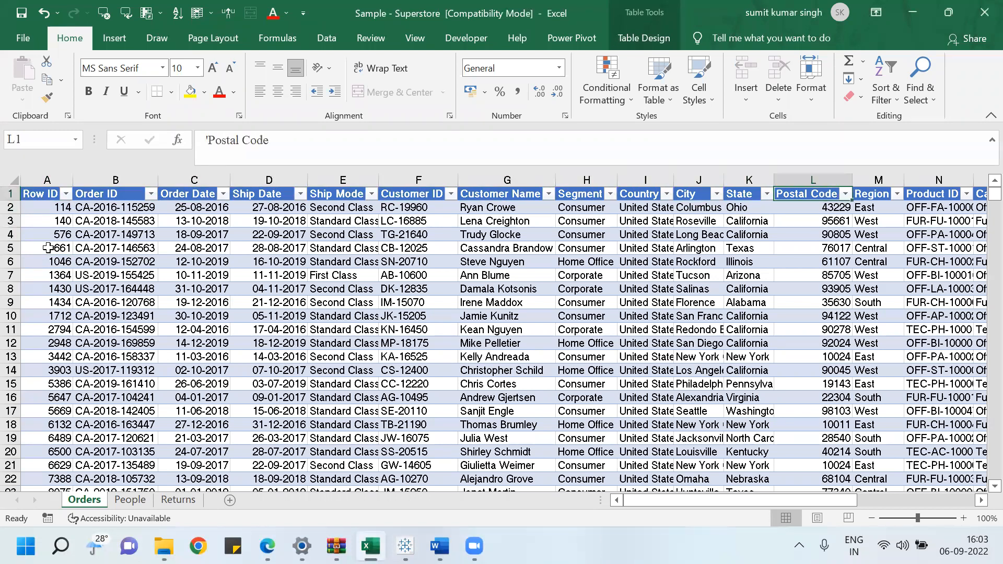
{"action": "key", "text": "Left"}
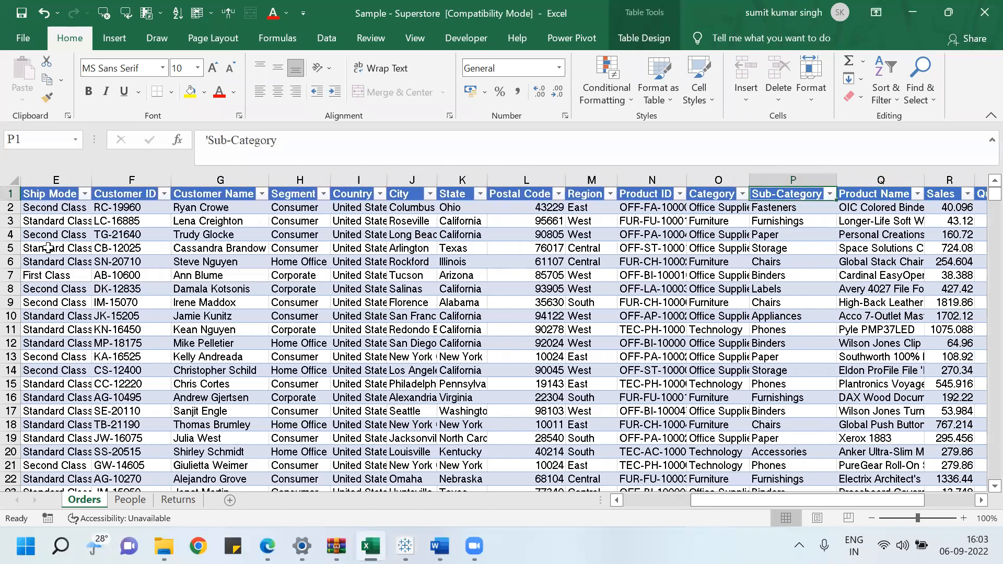
- Examine the Sub-Category column down to its last row and the values in its filter list, without applying a filter
{"action": "key", "text": "Down"}
{"action": "key", "text": "Down"}
{"action": "key", "text": "ctrl+Down"}
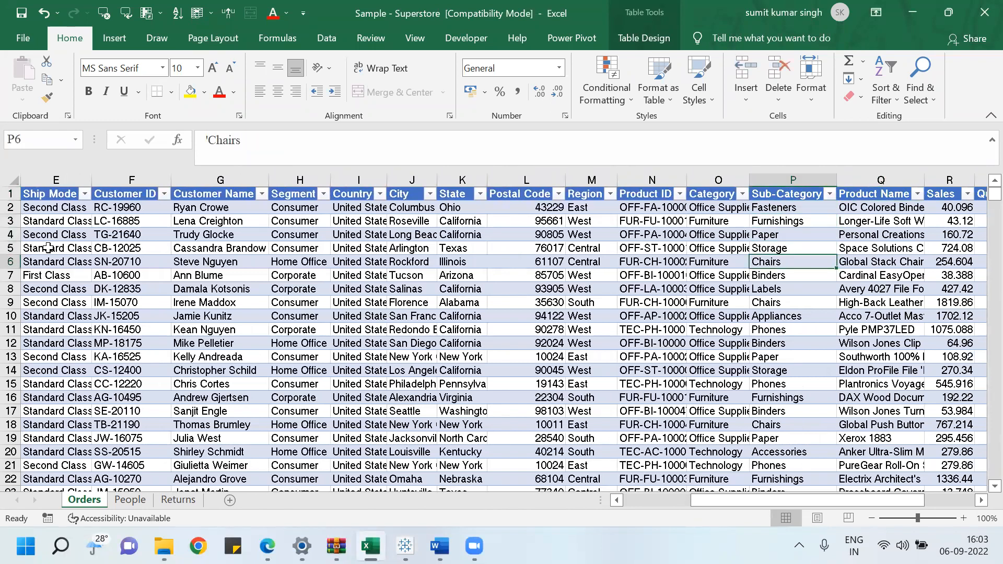
{"action": "key", "text": "ctrl+Up"}
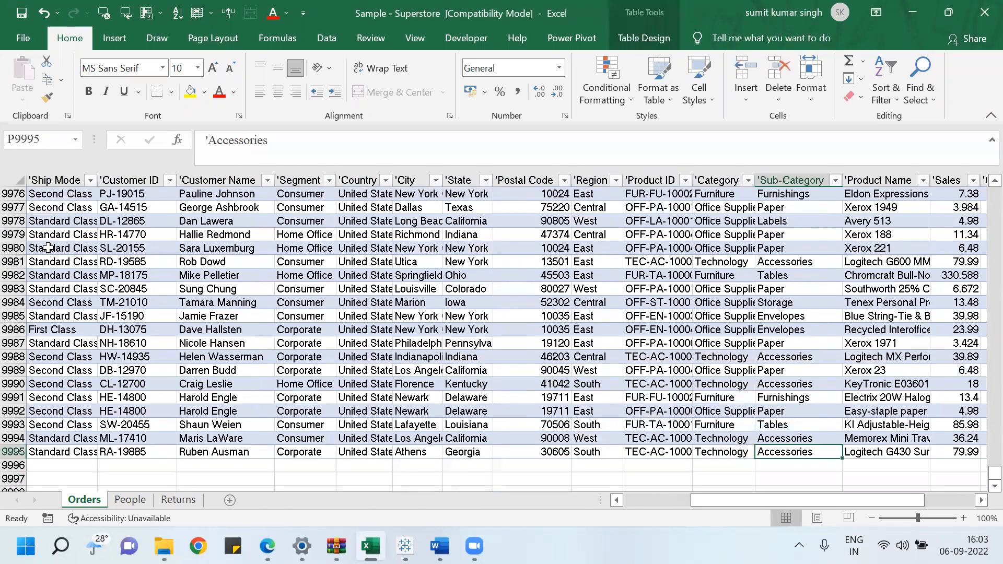
{"action": "key", "text": "Down"}
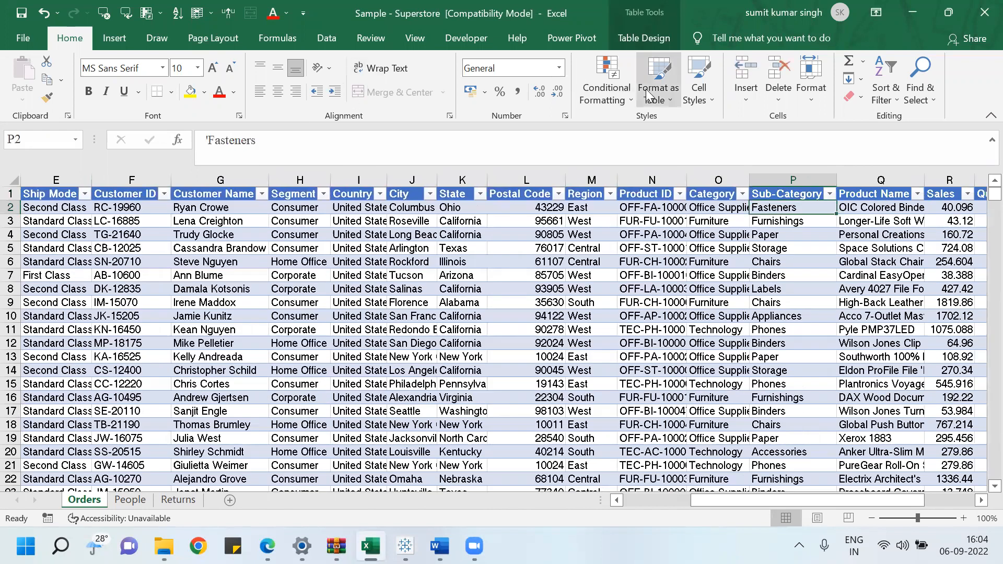
{"action": "left_click", "coordinate": [829, 194]}
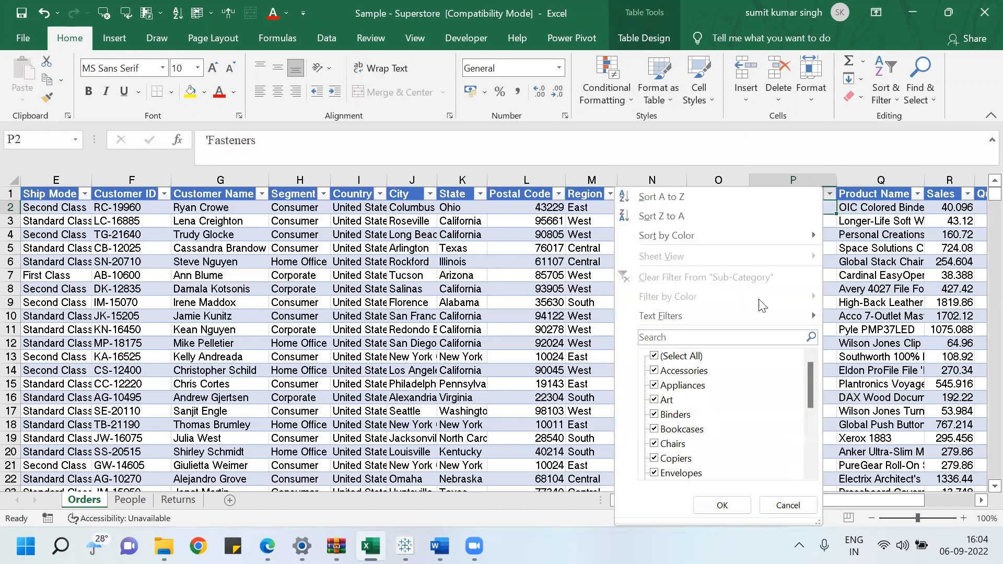
{"action": "left_click_drag", "start_coordinate": [812, 379], "coordinate": [820, 462]}
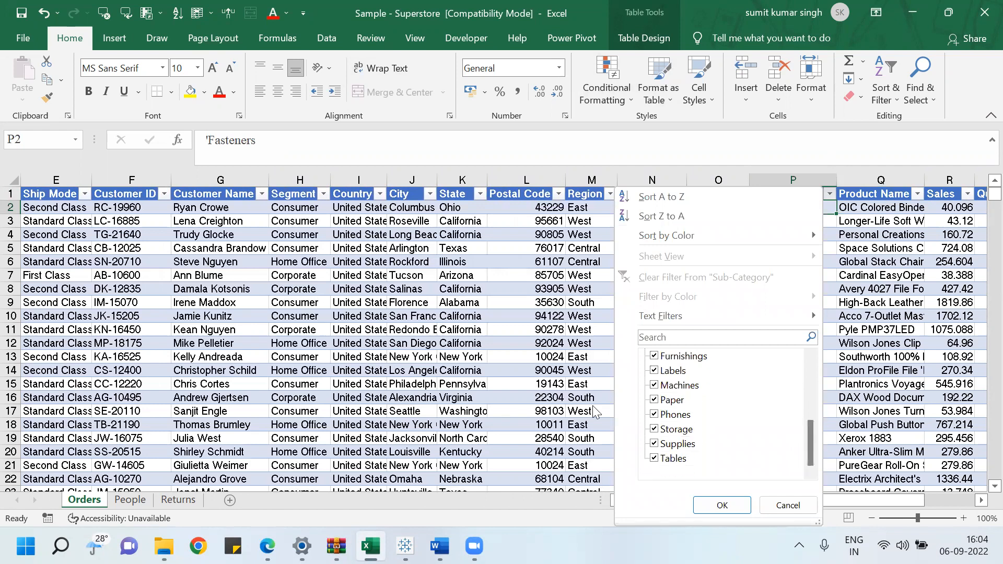
{"action": "left_click", "coordinate": [558, 394]}
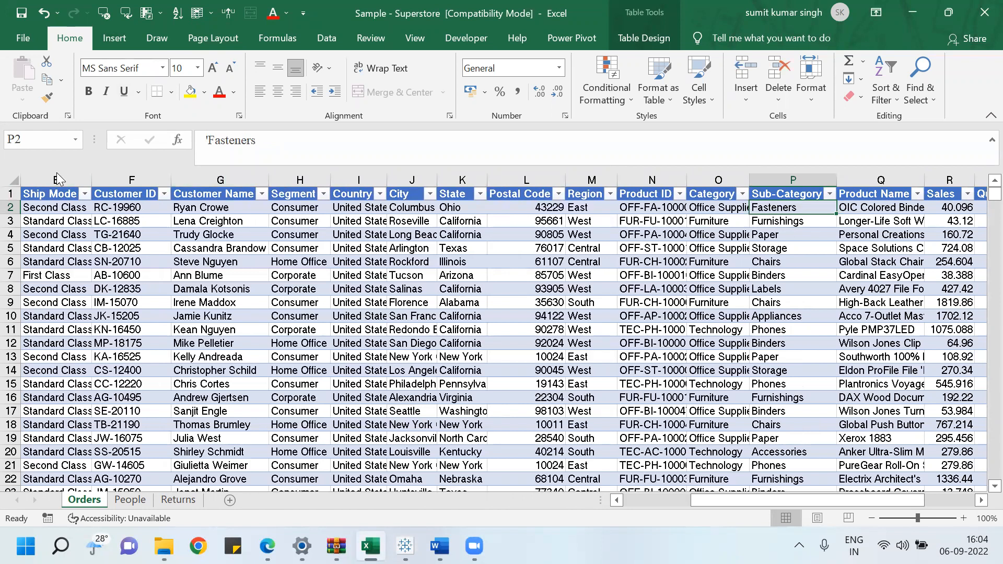
- Create a PivotTable from the Orders table on a new worksheet
{"action": "left_click", "coordinate": [110, 43]}
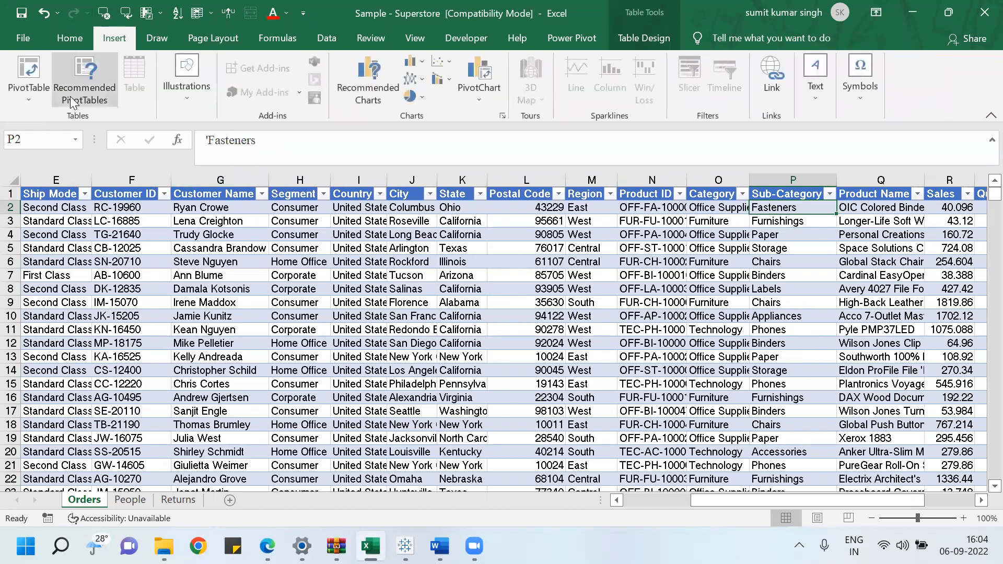
{"action": "left_click", "coordinate": [37, 82]}
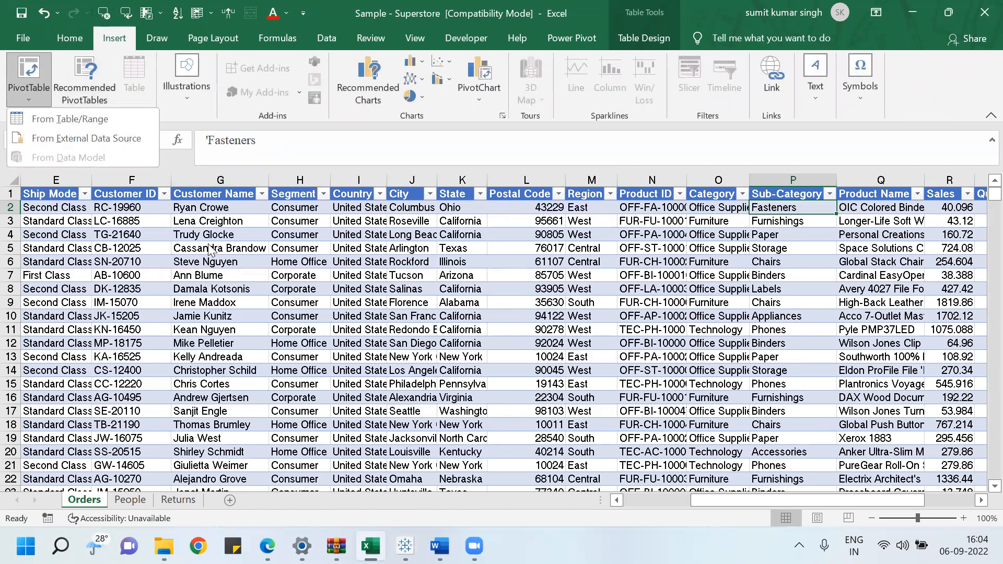
{"action": "left_click", "coordinate": [114, 124]}
{"action": "key", "text": "Return"}
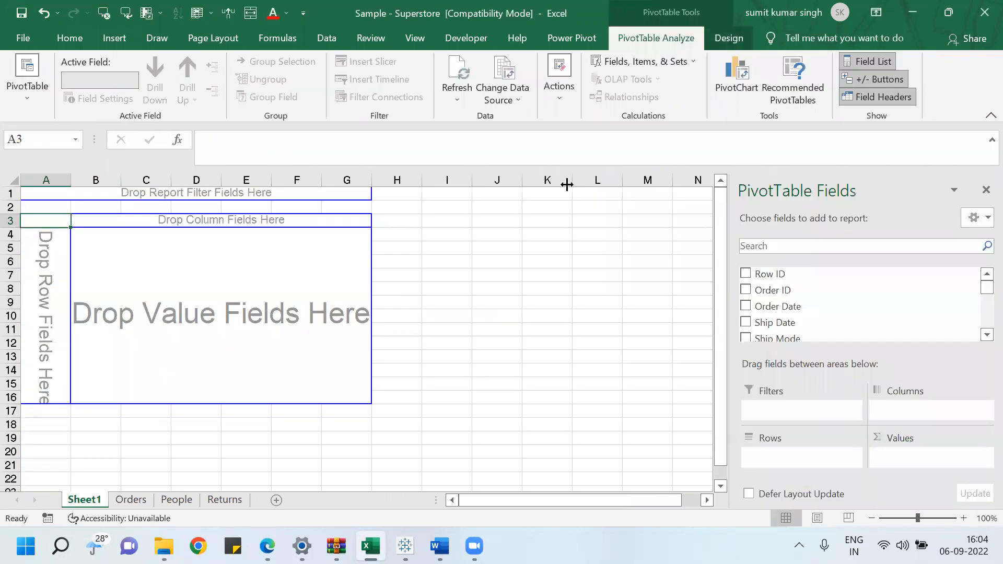
- Add the Sub-Category field to the PivotTable's rows
{"action": "left_click", "coordinate": [984, 335]}
{"action": "left_click", "coordinate": [984, 336]}
{"action": "left_click", "coordinate": [984, 336]}
{"action": "left_click", "coordinate": [983, 336]}
{"action": "left_click", "coordinate": [984, 336]}
{"action": "left_click", "coordinate": [984, 336]}
{"action": "left_click", "coordinate": [984, 336]}
{"action": "left_click", "coordinate": [984, 335]}
{"action": "left_click", "coordinate": [984, 335]}
{"action": "left_click", "coordinate": [984, 336]}
{"action": "left_click", "coordinate": [983, 335]}
{"action": "left_click", "coordinate": [983, 336]}
{"action": "left_click", "coordinate": [984, 336]}
{"action": "left_click", "coordinate": [984, 336]}
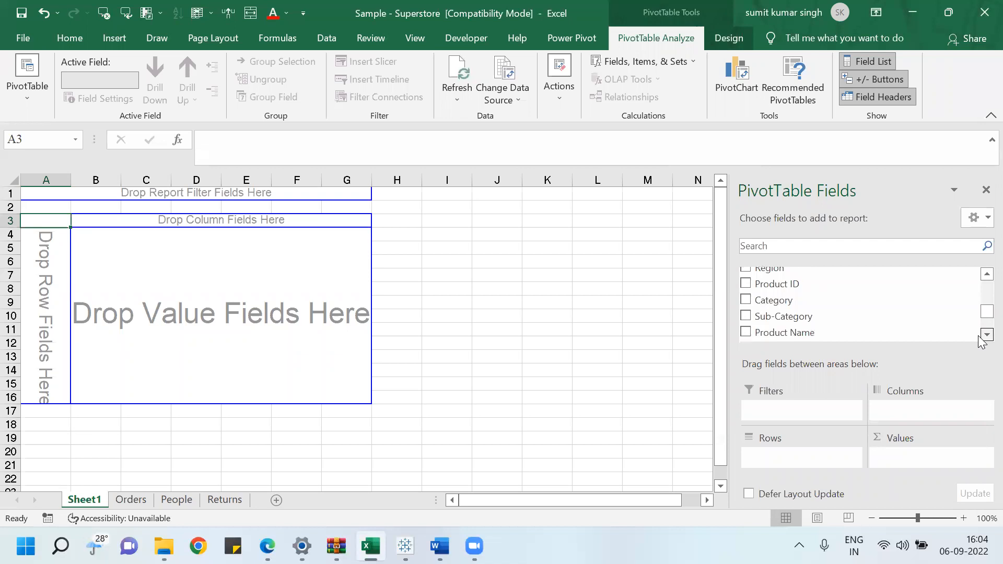
{"action": "left_click", "coordinate": [746, 316]}
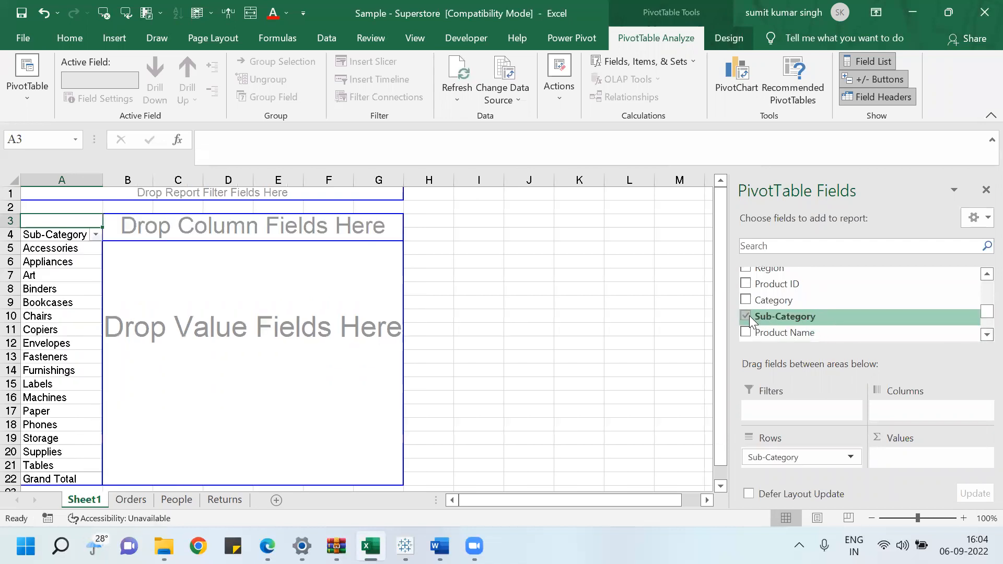
- Select the sub-category names in A5:A21, leaving out the Grand Total, to count them
{"action": "left_click", "coordinate": [60, 249]}
{"action": "key", "text": "ctrl+shift+Down"}
{"action": "key", "text": "shift+Up"}
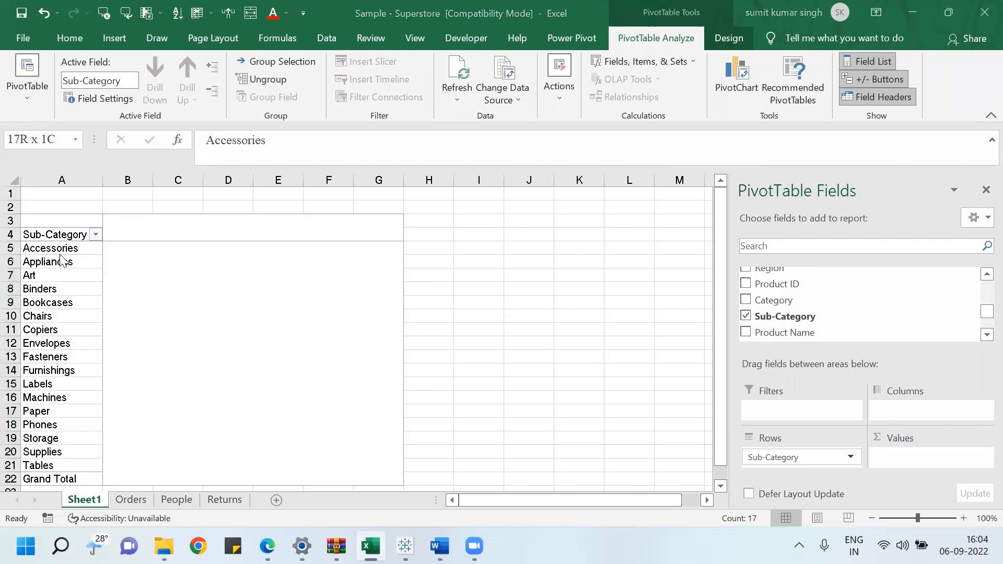
- Switch back to Tableau and view the colour palette options for Region, closing them without changes
{"action": "key", "text": "alt+Tab"}
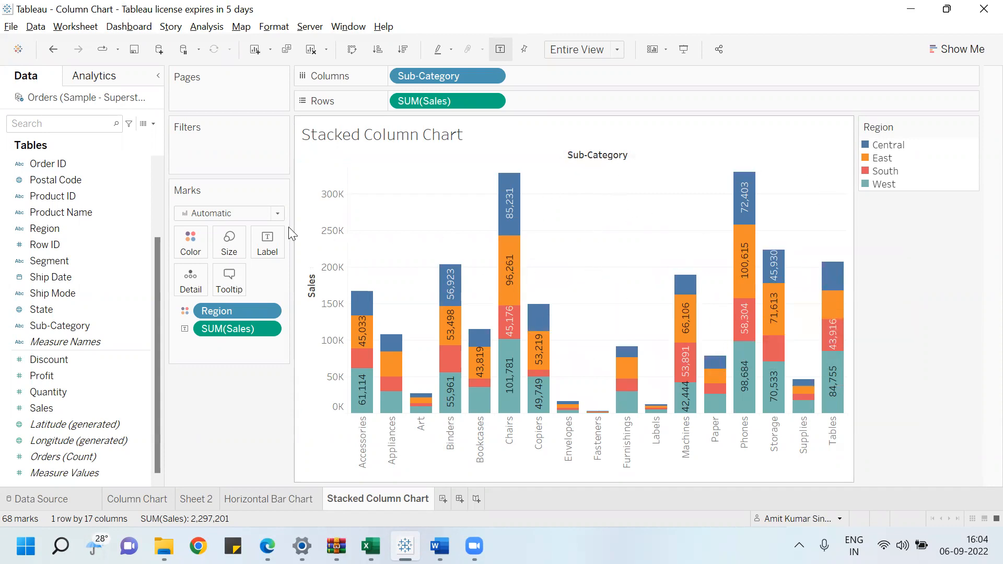
{"action": "left_click", "coordinate": [184, 257]}
{"action": "left_click", "coordinate": [224, 288]}
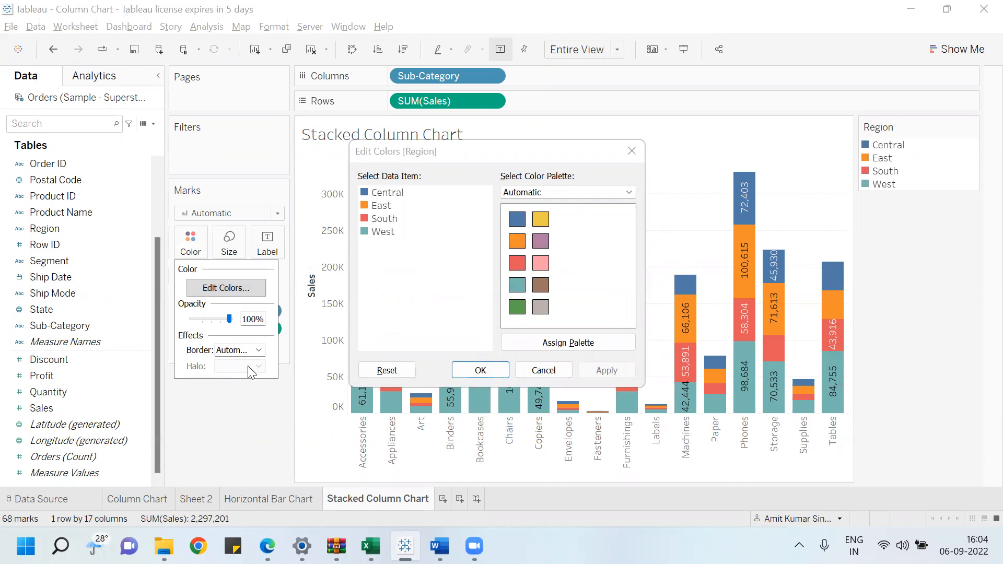
{"action": "left_click", "coordinate": [636, 149]}
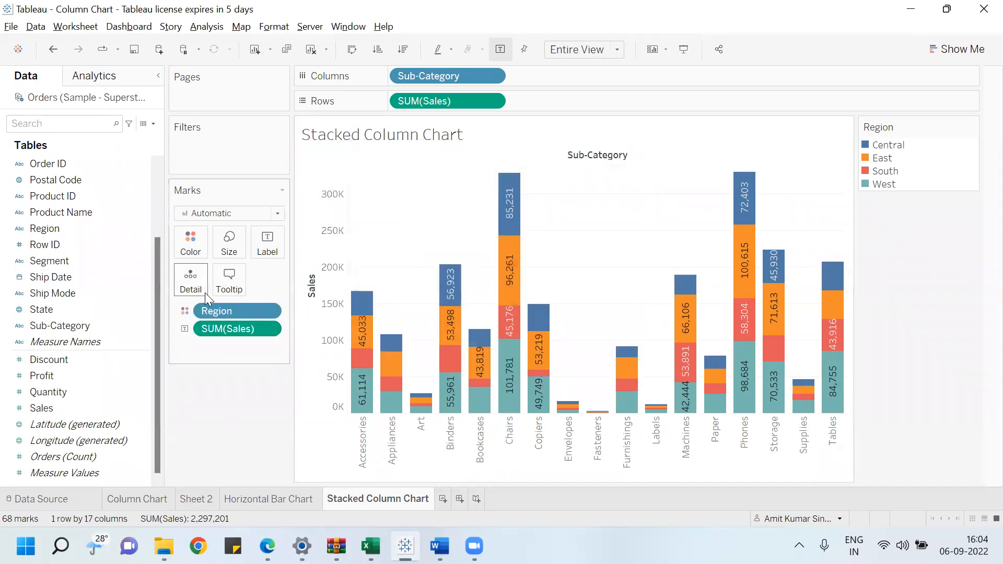